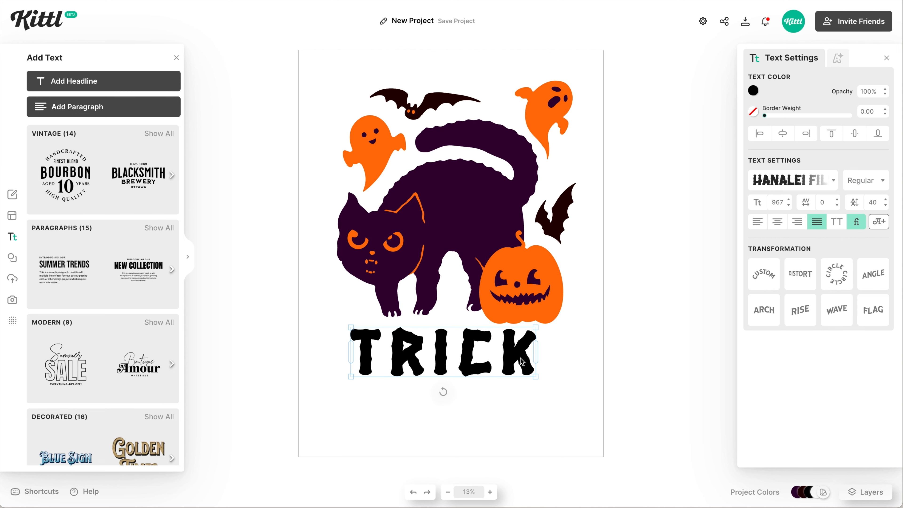
Step: Recolor the TRICK text with the dark purple from the document palette
click(752, 90)
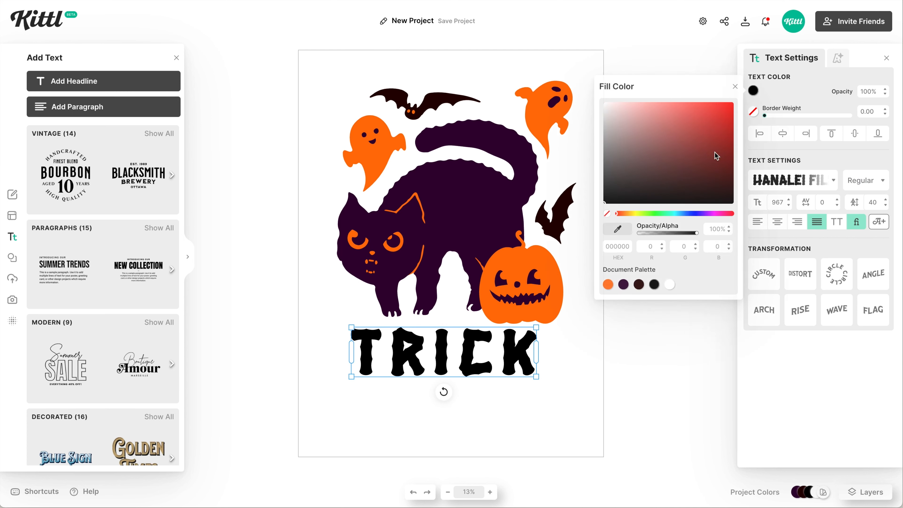
click(623, 284)
click(562, 402)
Step: Duplicate the TRICK text directly below itself, change the copy to TREAT, and tighten the gap between the two lines
click(519, 364)
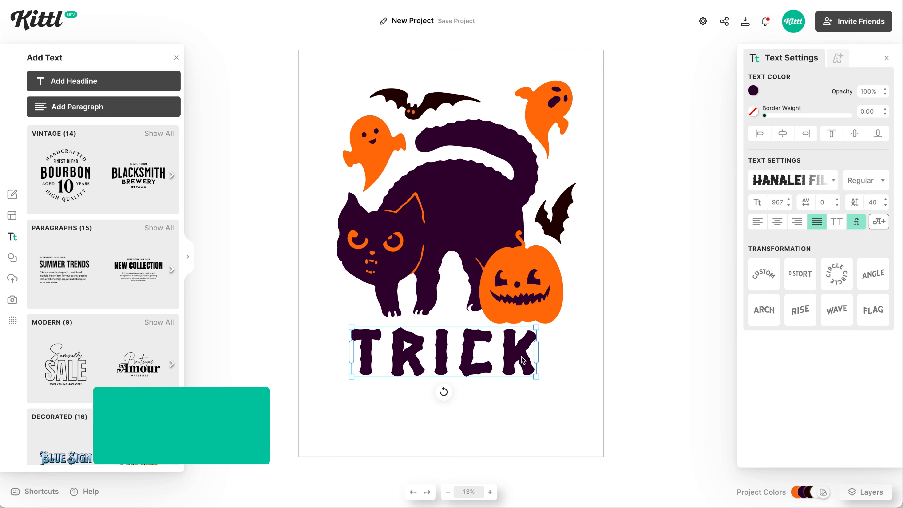
drag(523, 360, 518, 410)
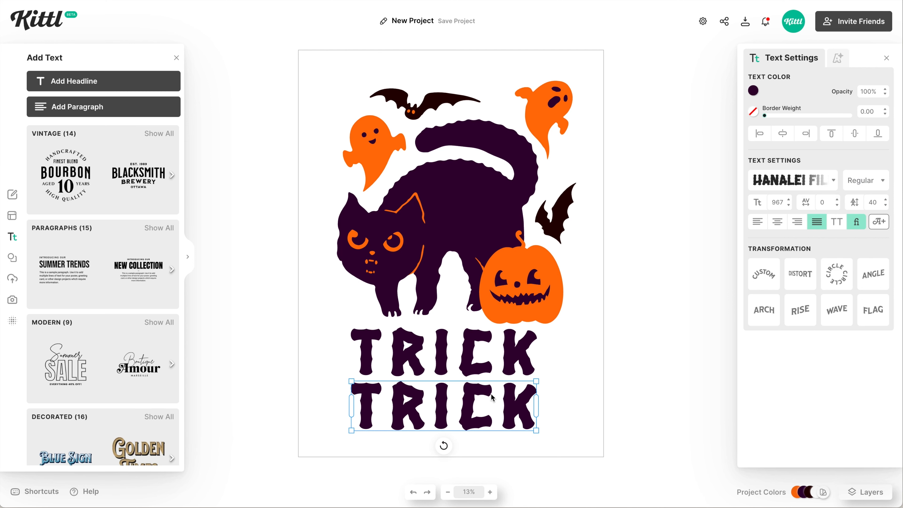
double_click(504, 396)
double_click(505, 396)
text(T)
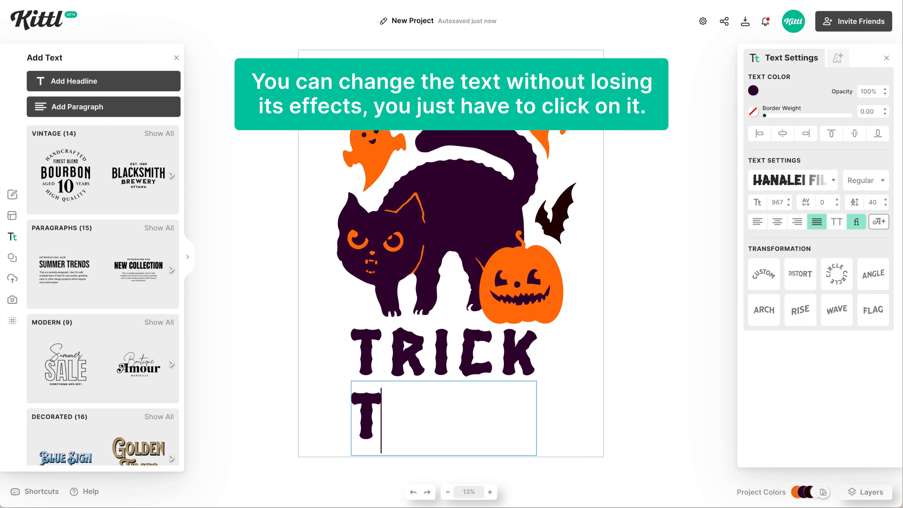
text(REAT)
key(Escape)
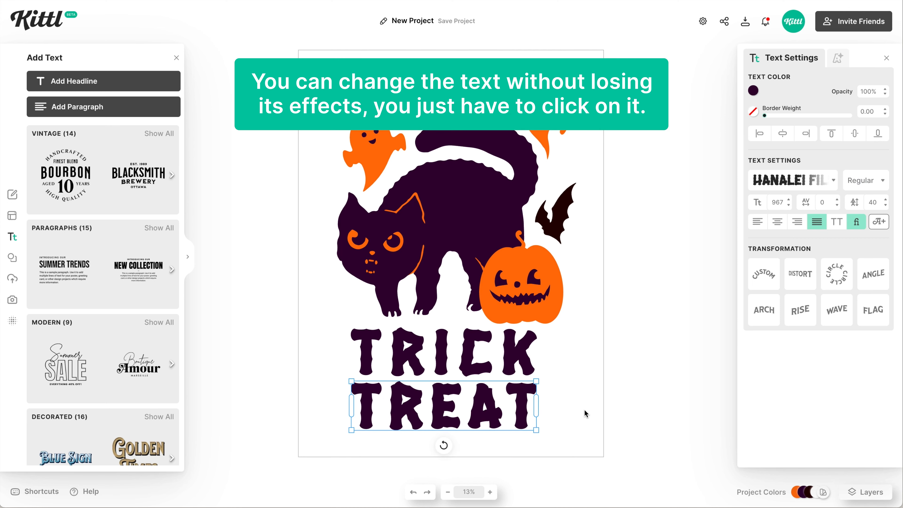
drag(523, 408, 521, 407)
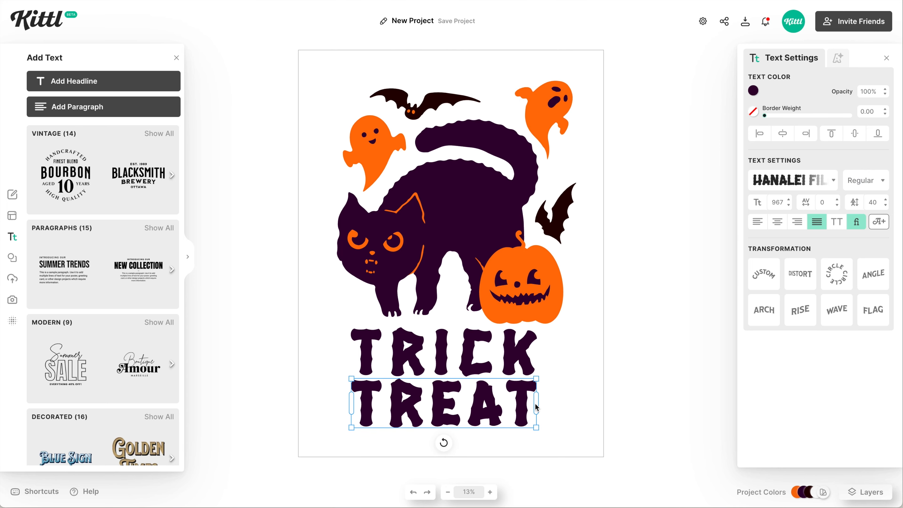
Step: Apply an offset shadow effect in orange to the TREAT text
click(838, 58)
click(837, 102)
click(884, 132)
drag(774, 175, 783, 175)
Step: Give the TRICK text the same orange offset shadow as the TREAT text
click(512, 355)
click(837, 58)
click(836, 102)
click(883, 132)
click(738, 325)
click(884, 154)
click(515, 402)
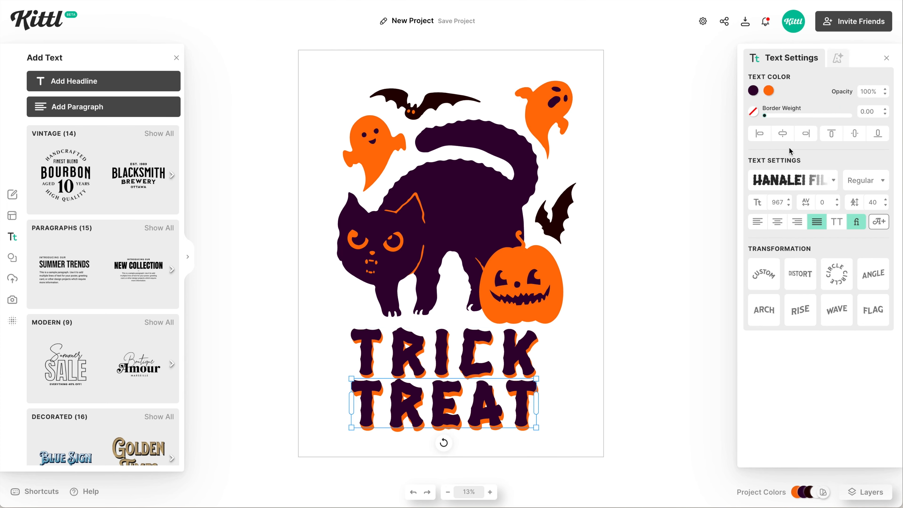
click(838, 58)
click(603, 408)
Step: Add a basic rectangle shape and resize it into a wide bar beside the artboard
click(12, 257)
click(138, 279)
drag(433, 258, 227, 323)
drag(245, 368, 246, 313)
drag(296, 290, 299, 326)
drag(321, 320, 271, 331)
drag(271, 319, 261, 314)
Step: Add a right-triangle basic shape, shrink it onto the bar's right end, and align it with the bar's top edge
click(158, 236)
scroll(111, 250, down, 10)
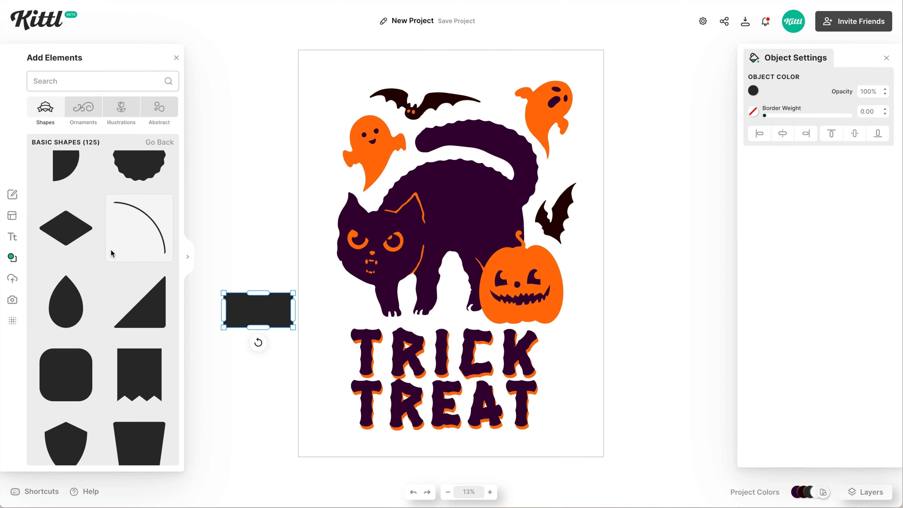
scroll(111, 251, down, 4)
click(144, 177)
drag(475, 277, 325, 330)
scroll(325, 329, up, 3)
drag(358, 364, 287, 305)
drag(280, 329, 298, 298)
drag(307, 326, 249, 290)
scroll(248, 295, up, 5)
drag(337, 276, 303, 265)
click(831, 114)
Step: Duplicate the triangle, flip the copy vertically, and align it with the bar's bottom edge to form a notched ribbon end
drag(412, 245, 412, 274)
right_click(412, 275)
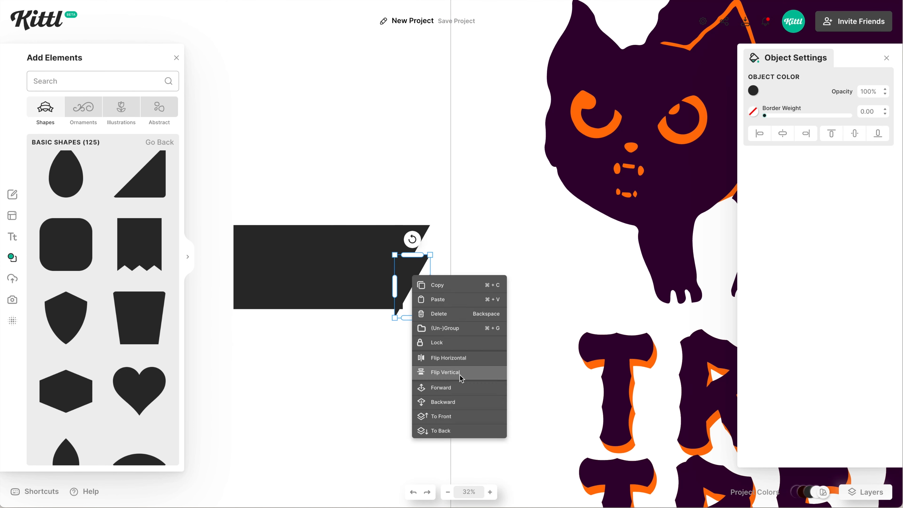
click(460, 376)
shift+click(417, 298)
click(877, 114)
Step: Build the banner's left end from a rotated copy of the triangle pair, fit the bar between both ends, and group the shapes
drag(440, 321, 421, 231)
click(320, 267)
drag(234, 267, 290, 267)
drag(419, 302, 261, 303)
drag(253, 324, 256, 249)
click(338, 267)
drag(290, 267, 268, 267)
click(445, 343)
drag(445, 342, 245, 216)
Step: Add a headline text reading OR in a wide bold typeface beside the banner
key(t)
click(793, 180)
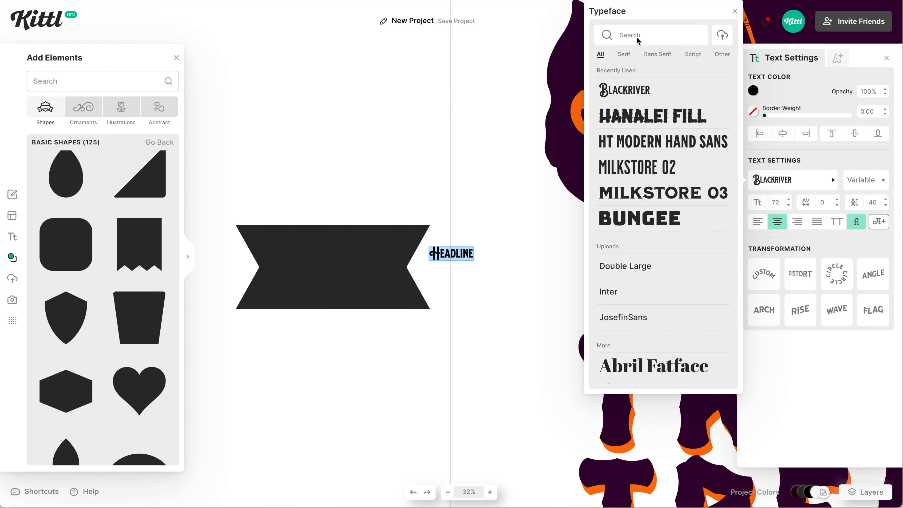
click(663, 141)
text(OR)
click(865, 180)
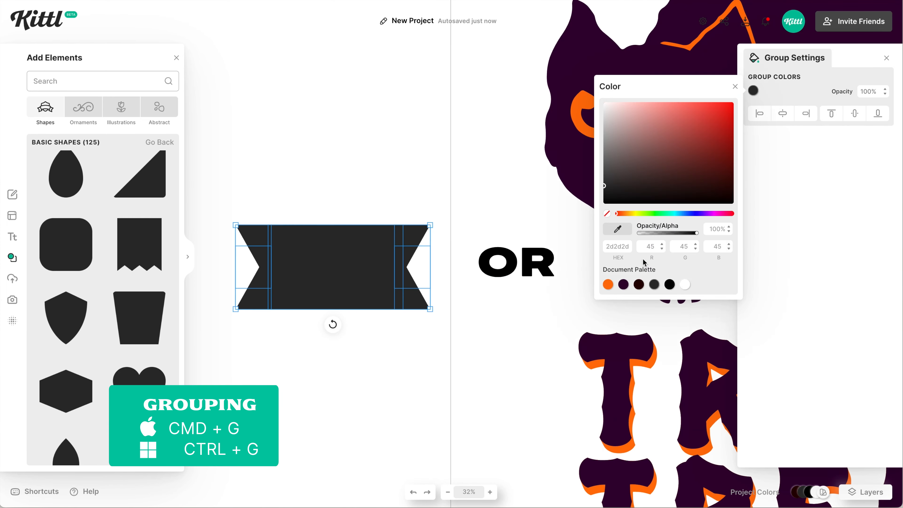
Step: Color the banner group orange and the OR text dark purple, using the document palette
click(608, 284)
click(533, 265)
click(752, 91)
click(623, 285)
Step: Center the OR text on the orange banner and group it with the banner
drag(538, 269, 355, 273)
drag(420, 268, 411, 290)
shift+click(395, 302)
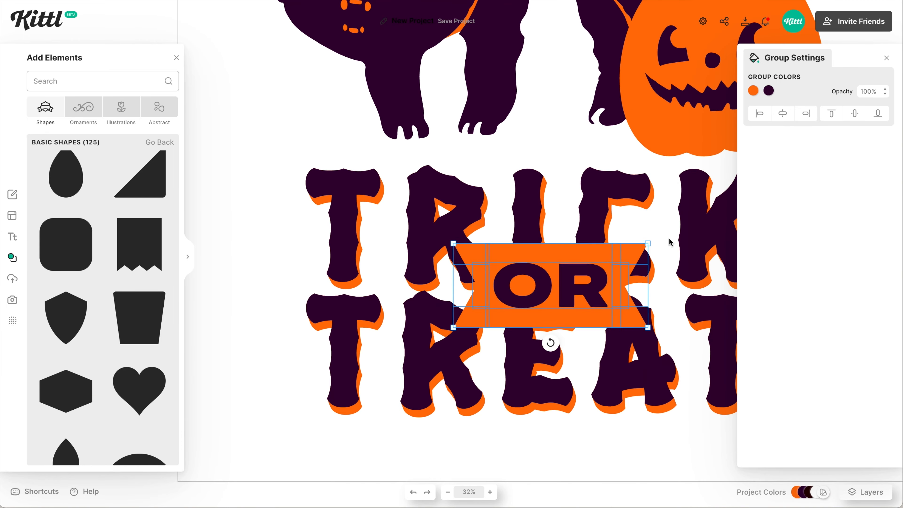
Step: Shrink the OR banner, place it centered between TRICK and TREAT, and tilt it slightly
drag(671, 238, 499, 306)
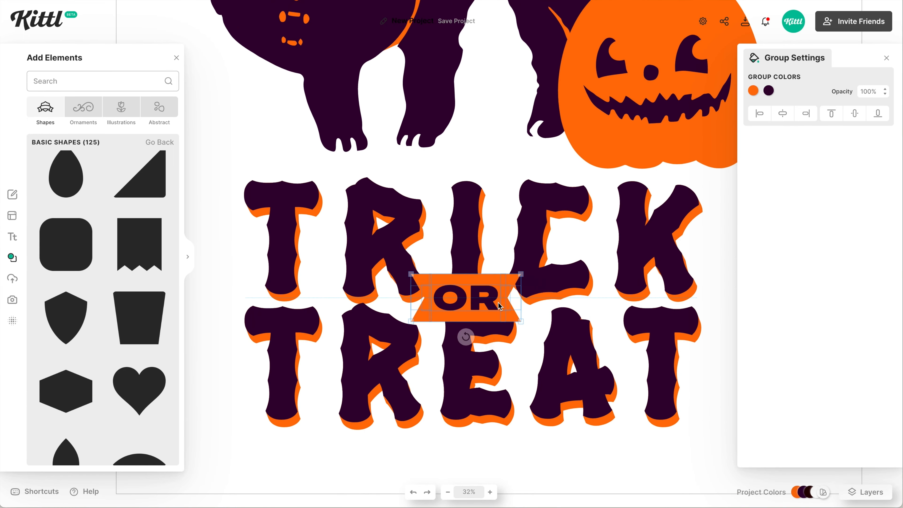
drag(466, 336, 471, 336)
click(546, 438)
key(super+0)
Step: Search the elements for "star" and place a slim four-pointed star near the artboard's upper-left corner
click(83, 107)
click(84, 81)
text(s)
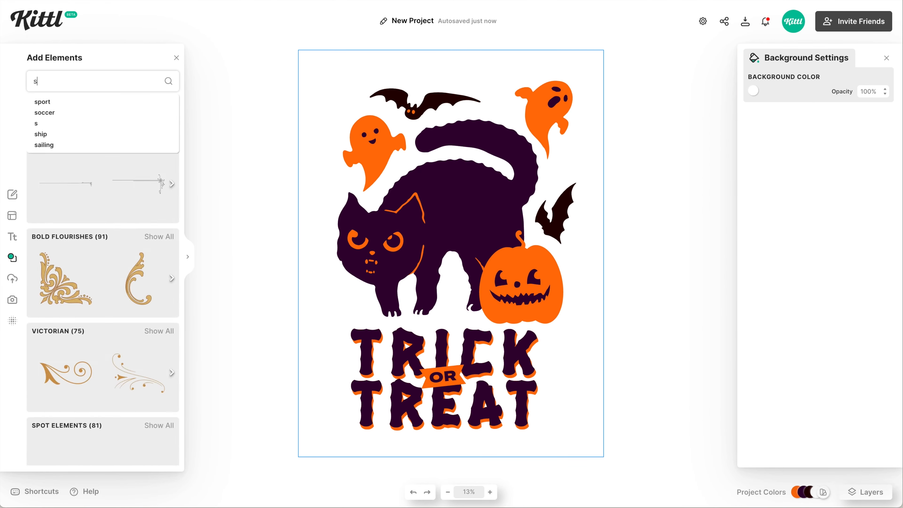
text(tar)
key(Return)
scroll(104, 209, down, 1)
click(150, 326)
drag(461, 257, 349, 100)
Step: Give the star a dark purple fill and a thick border in the same color
click(753, 91)
click(623, 284)
drag(765, 115, 851, 115)
click(753, 112)
click(638, 306)
Step: Shrink the star to a small accent beside the upper bat and adjust its border weight to suit
drag(370, 47, 352, 75)
drag(802, 115, 822, 115)
drag(338, 98, 340, 103)
drag(354, 80, 349, 87)
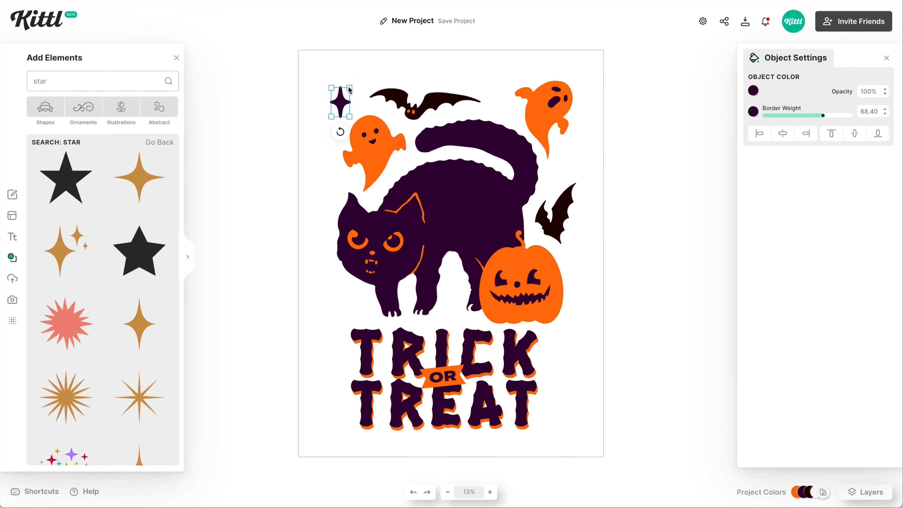
drag(812, 115, 826, 115)
Step: Move the star above the cat's ear, put copies between its legs and beside its tail, and nudge the lower bat down
drag(340, 105, 341, 178)
drag(334, 189, 445, 303)
drag(450, 294, 456, 292)
drag(336, 182, 550, 181)
drag(559, 220, 559, 223)
click(623, 287)
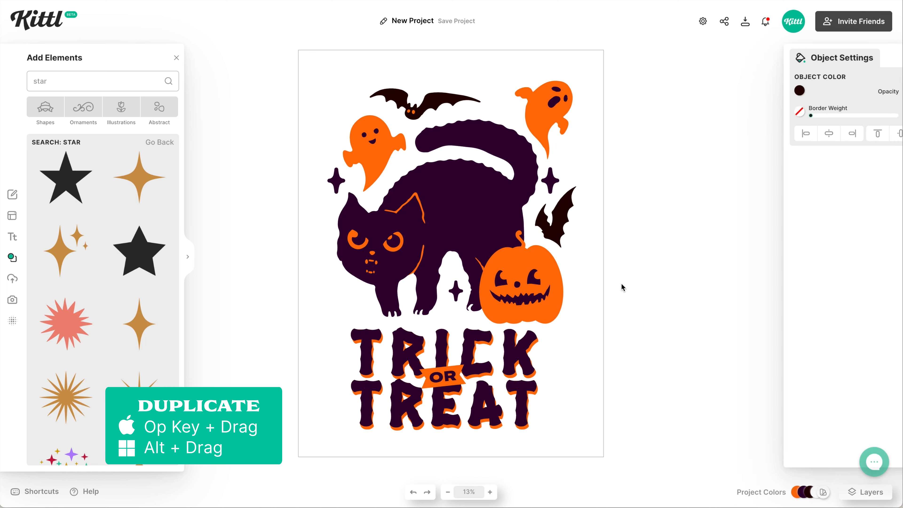
Step: Try another four-pointed star near the upper-left corner, with a dark purple fill and a 98.70 border weight
click(139, 177)
drag(502, 202, 468, 236)
drag(451, 253, 345, 103)
click(753, 90)
click(639, 284)
drag(765, 115, 849, 115)
click(752, 91)
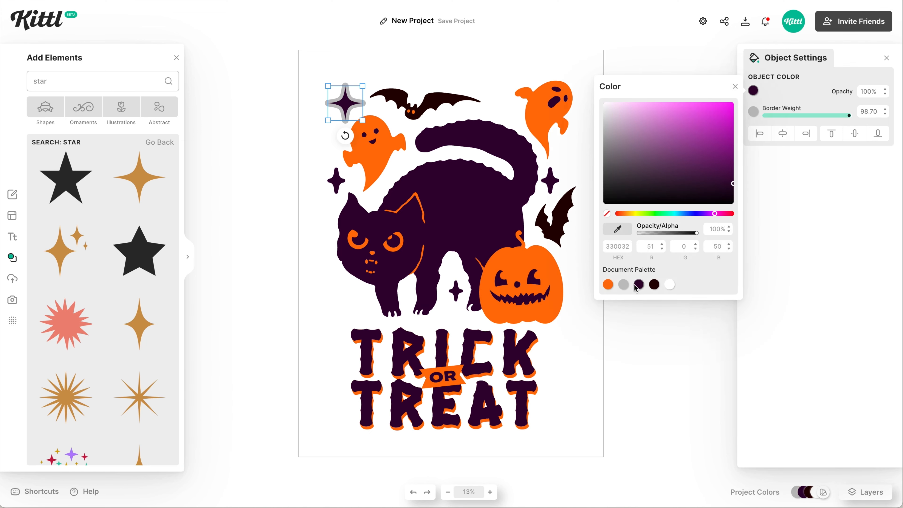
click(628, 357)
Step: Add the fuller four-pointed star and shrink it into the empty spot beside the upper bat
scroll(103, 284, down, 5)
drag(138, 363, 350, 111)
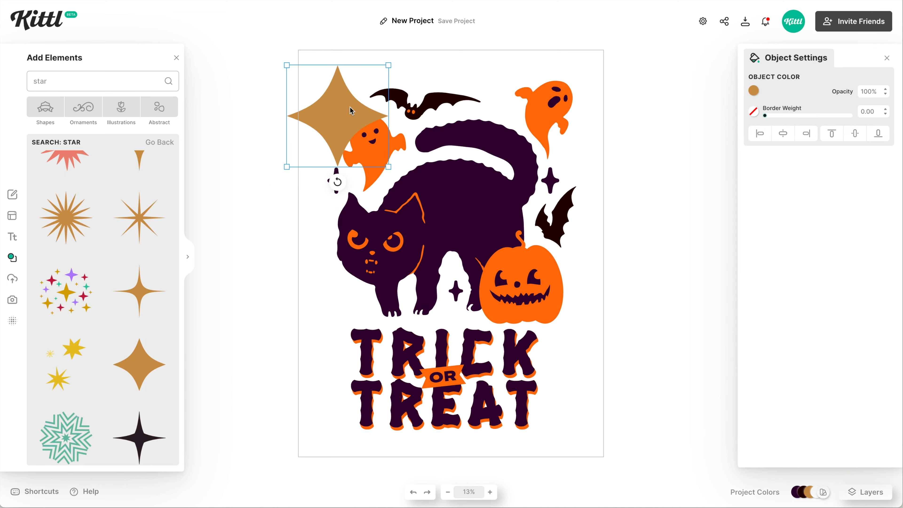
drag(388, 65, 347, 106)
drag(337, 116, 343, 99)
Step: Give the fuller star a dark purple fill and border, and place copies below the cat's face and beside the upper ghost
drag(764, 115, 821, 115)
click(753, 111)
click(623, 304)
click(753, 90)
click(624, 284)
click(409, 80)
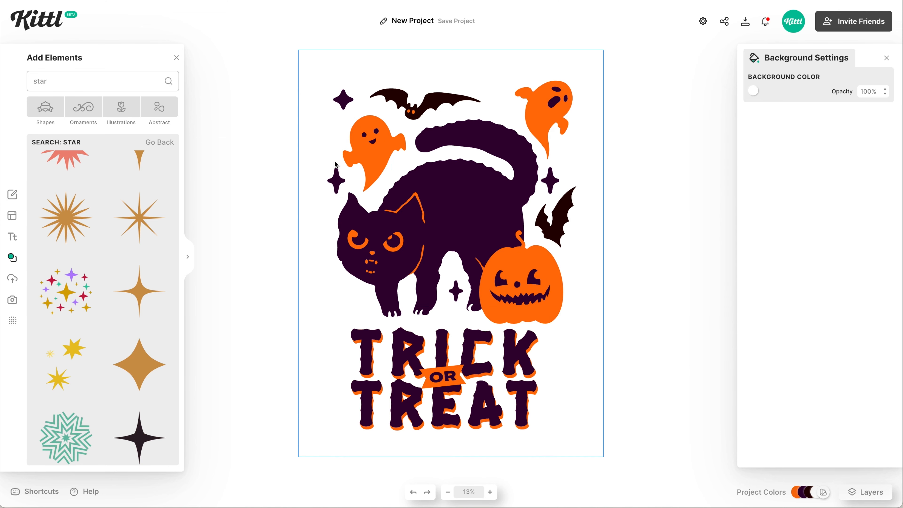
drag(343, 100, 350, 302)
Step: Enlarge the TRICK OR TREAT lettering slightly and fine-tune the positions of the lettering, the lower bat and the upper-right ghost
drag(285, 338, 568, 443)
drag(537, 427, 543, 431)
click(601, 448)
drag(556, 228, 553, 228)
drag(544, 113, 542, 113)
drag(592, 458, 358, 348)
drag(460, 429, 462, 430)
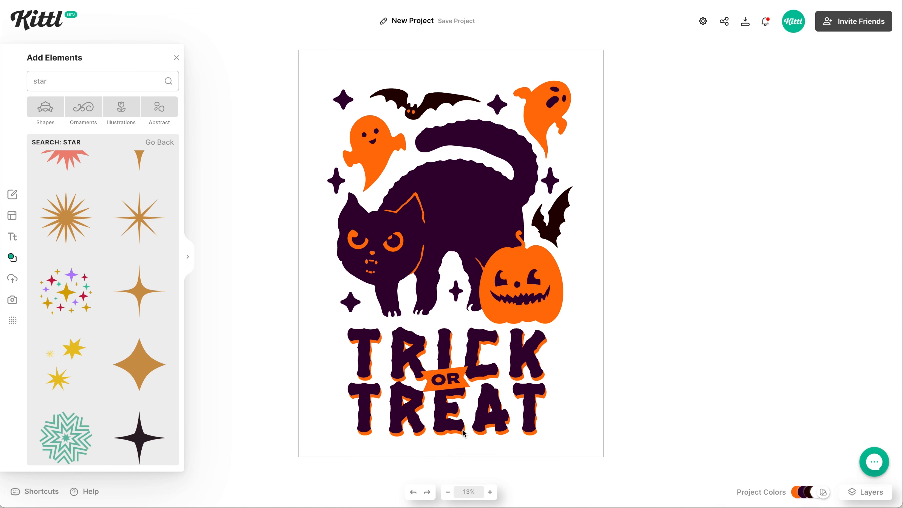
Step: Select the whole artwork and replace the bats' near-black brown with the dark purple from the palette
drag(594, 444, 314, 55)
click(784, 89)
click(623, 284)
click(633, 423)
Step: Select the whole artwork and nudge it upward by five large steps on the artboard
drag(621, 459, 285, 5)
key(shift+Up)
key(shift+Up)
key(shift+Up)
key(shift+Up)
key(shift+Up)
Step: Set the artboard's background color to the pale cream e4e1cd
click(587, 155)
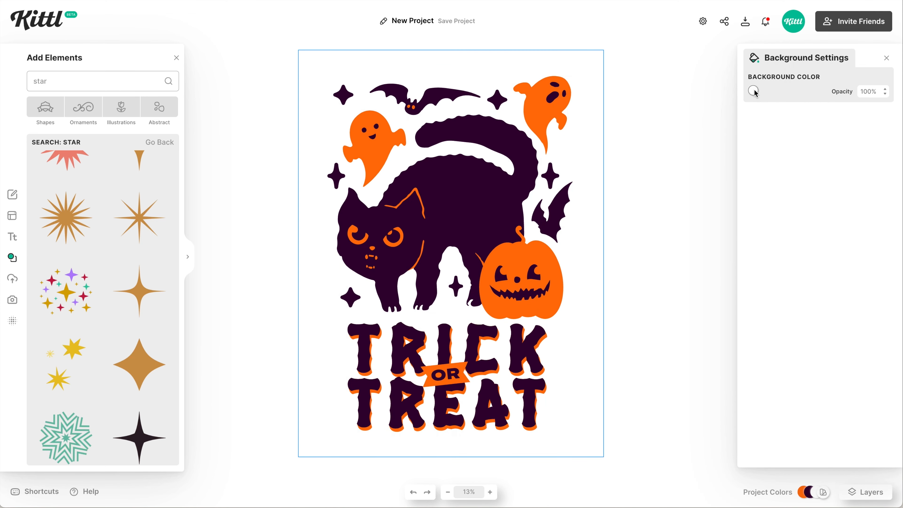
click(753, 91)
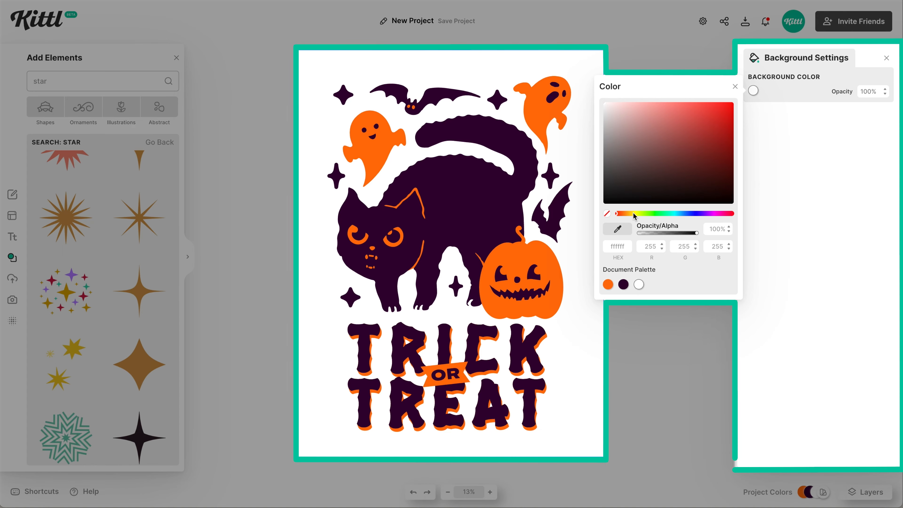
click(633, 214)
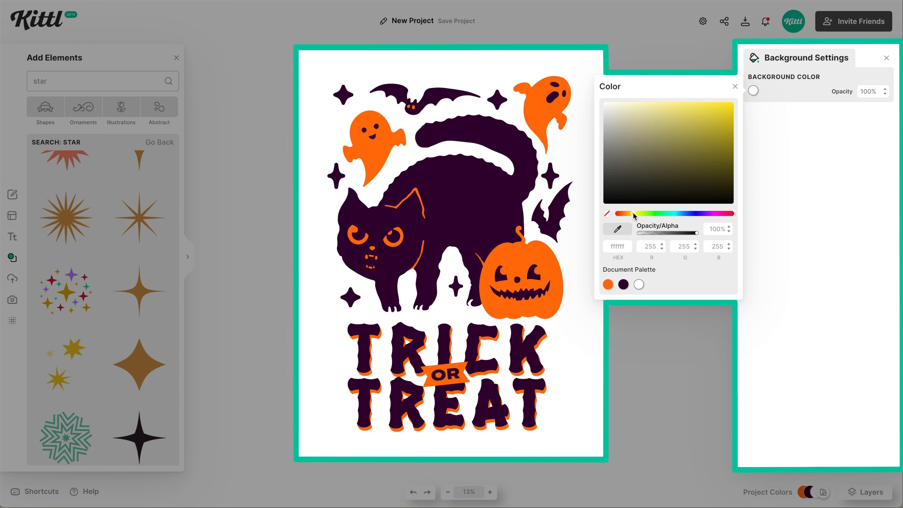
drag(611, 118, 617, 113)
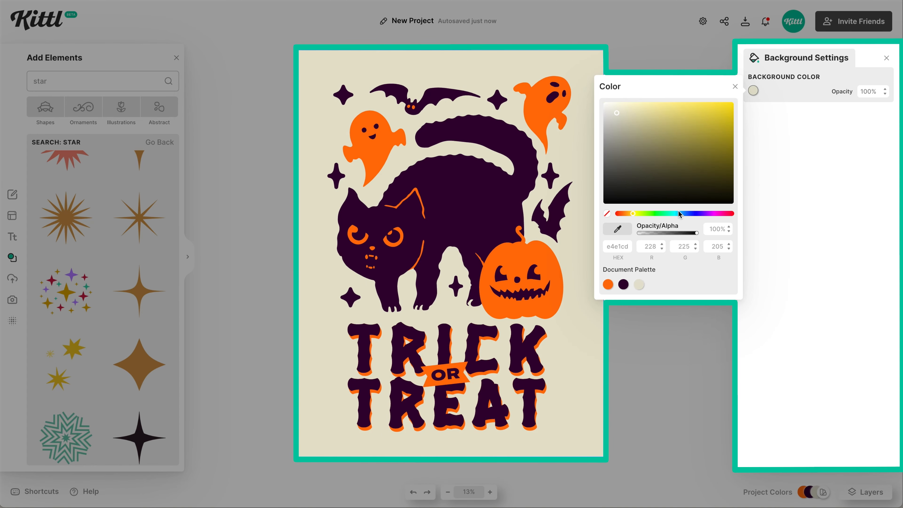
Step: Try the lilac e4cde2 as the background color and settle on the grey-beige d4d4c5
click(716, 214)
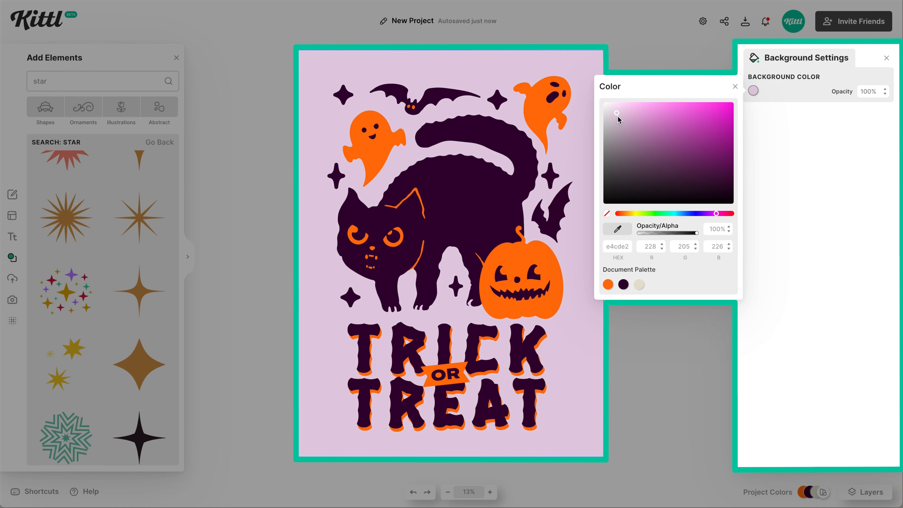
click(636, 214)
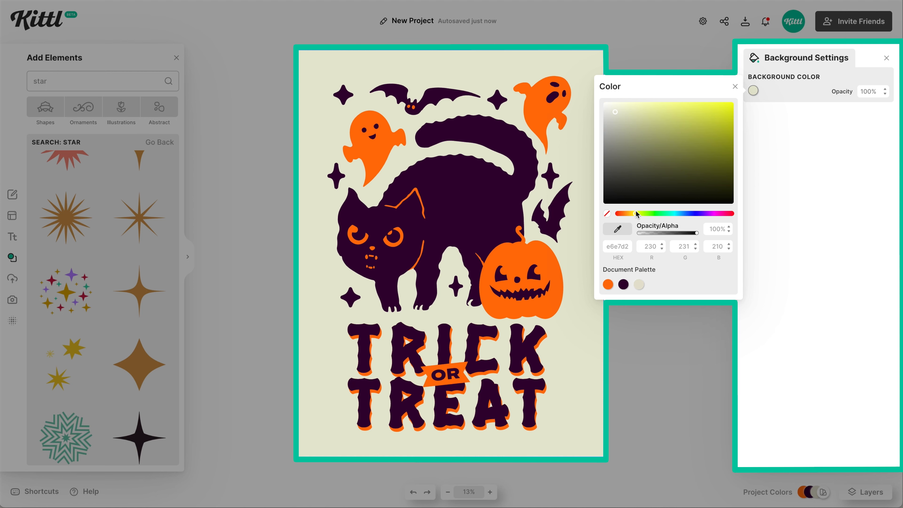
drag(613, 114, 612, 119)
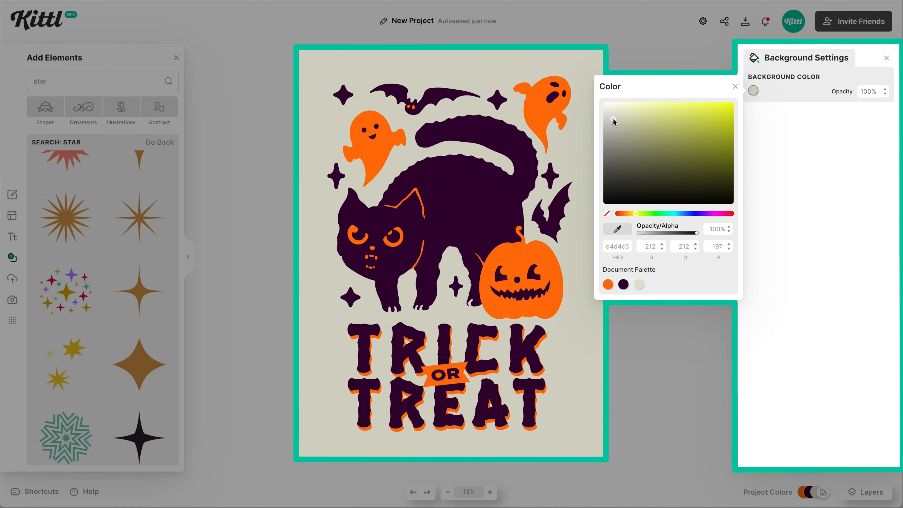
click(614, 391)
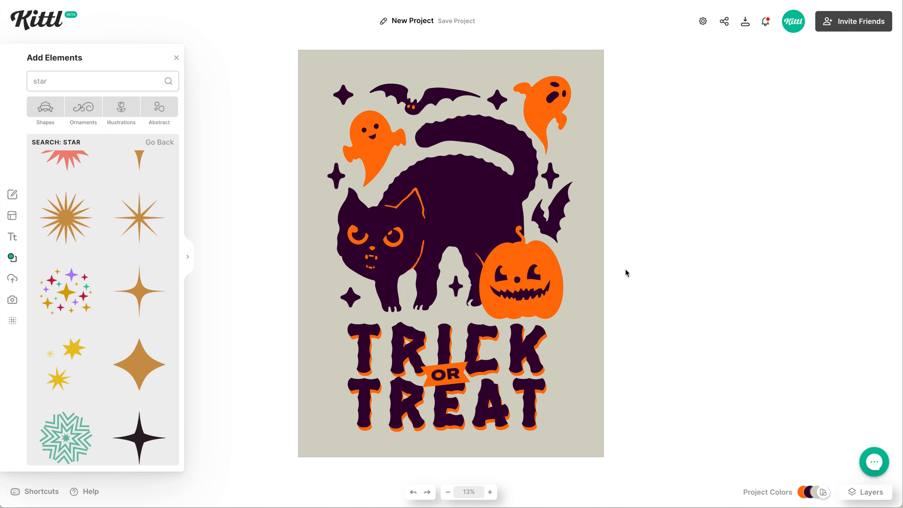
Step: Remove the artboard's background color to make the background transparent
click(595, 114)
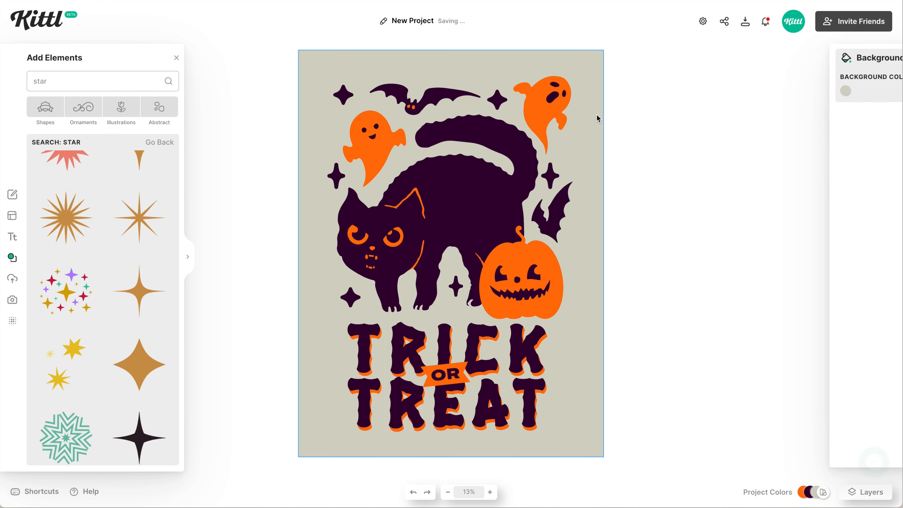
click(752, 90)
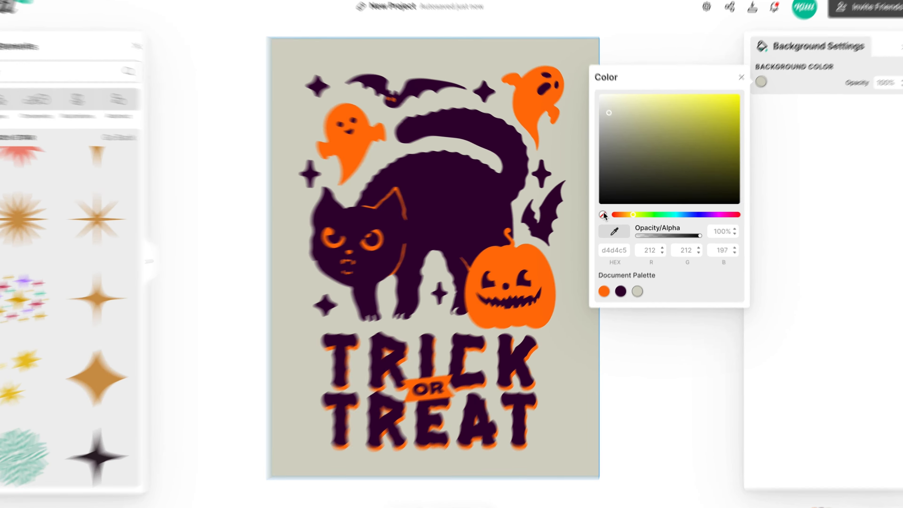
click(606, 213)
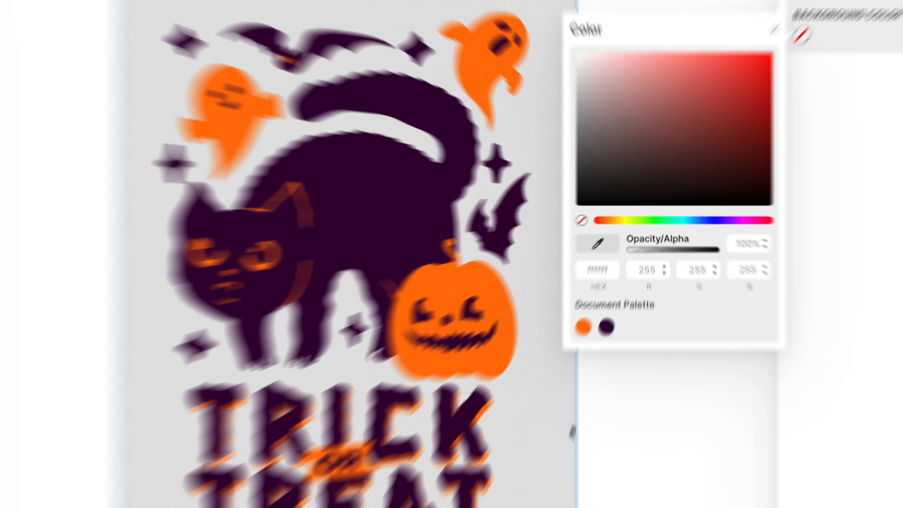
click(599, 350)
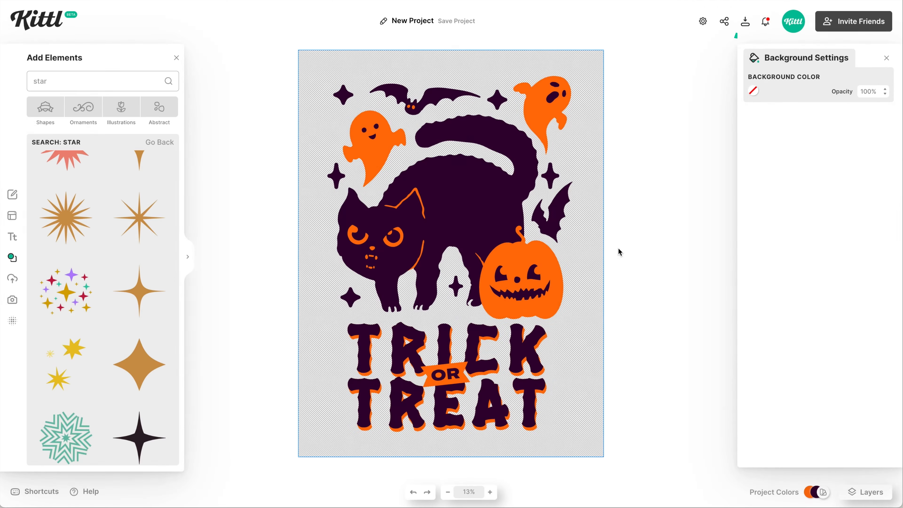
Step: Select all artwork elements and scale them up together to fill more of the artboard
click(618, 248)
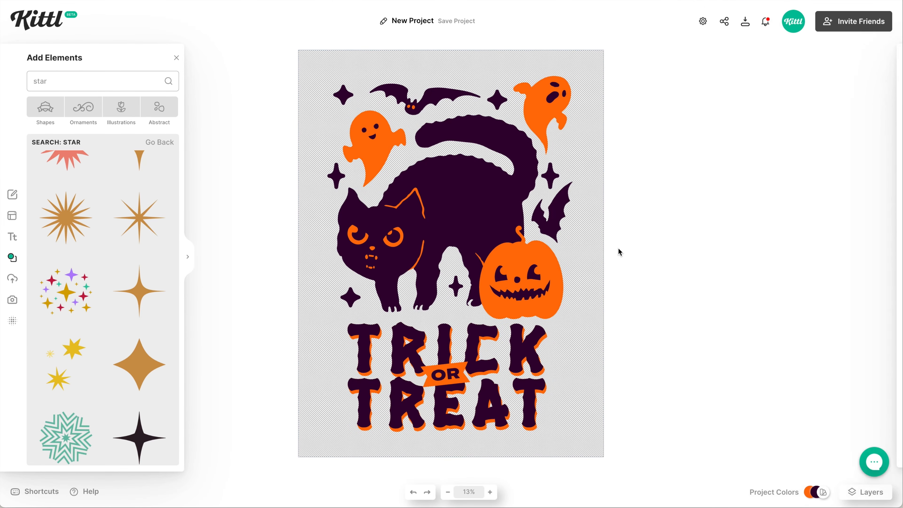
key(super+a)
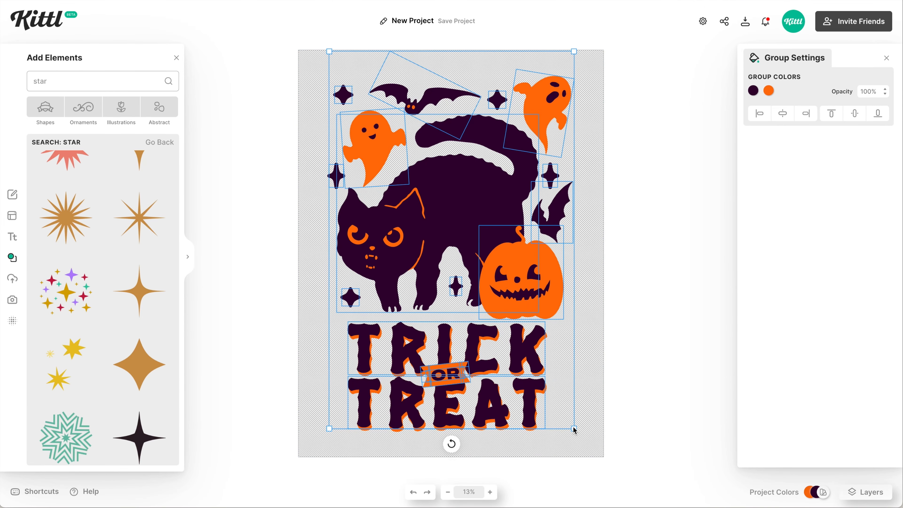
drag(573, 429, 596, 446)
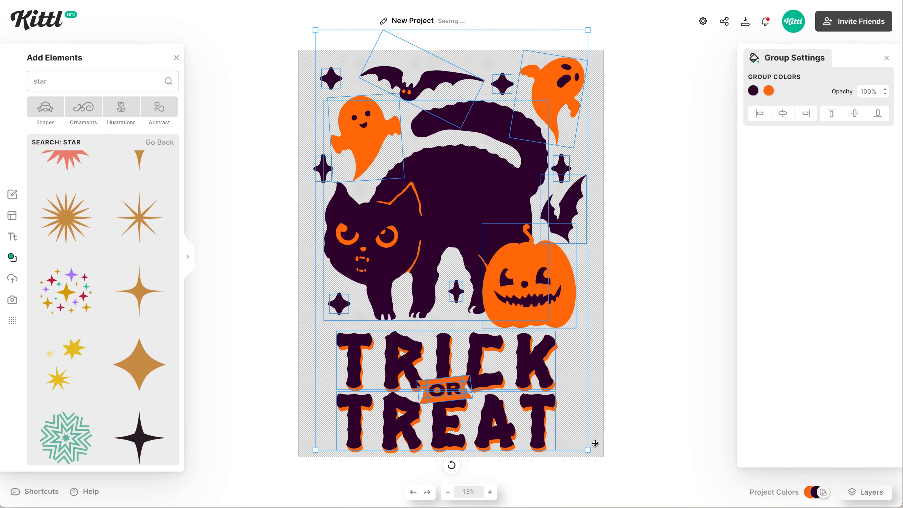
Step: Nudge the selected artwork slightly upward, enlarge it a little to fill the artboard, and open the download options
key(Up)
key(Up)
key(Up)
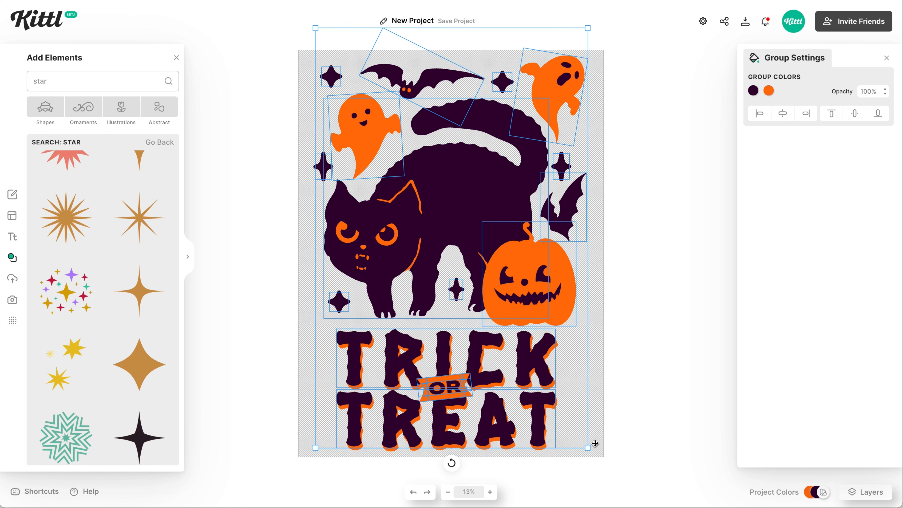
drag(588, 449, 591, 452)
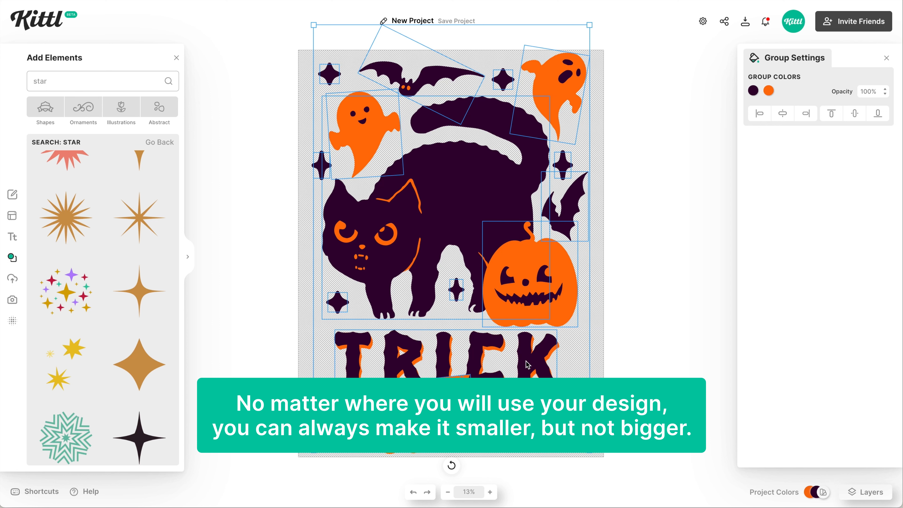
click(613, 357)
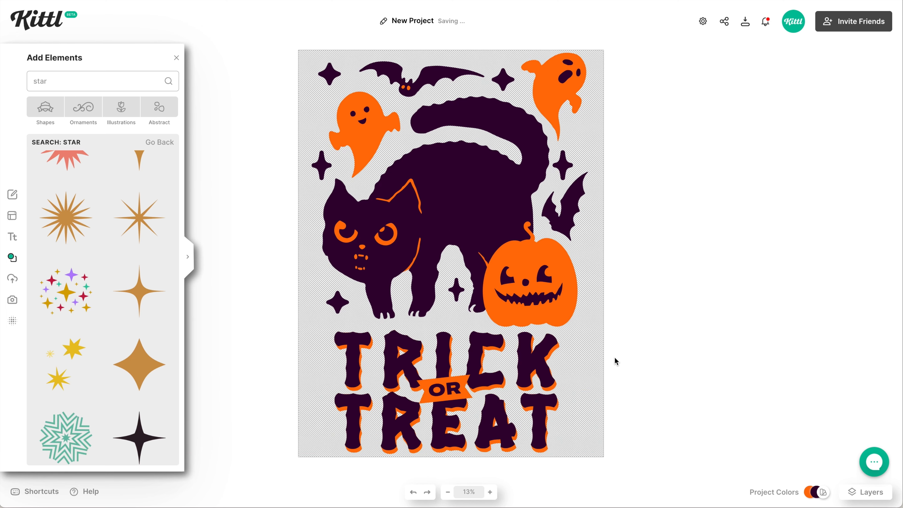
click(745, 30)
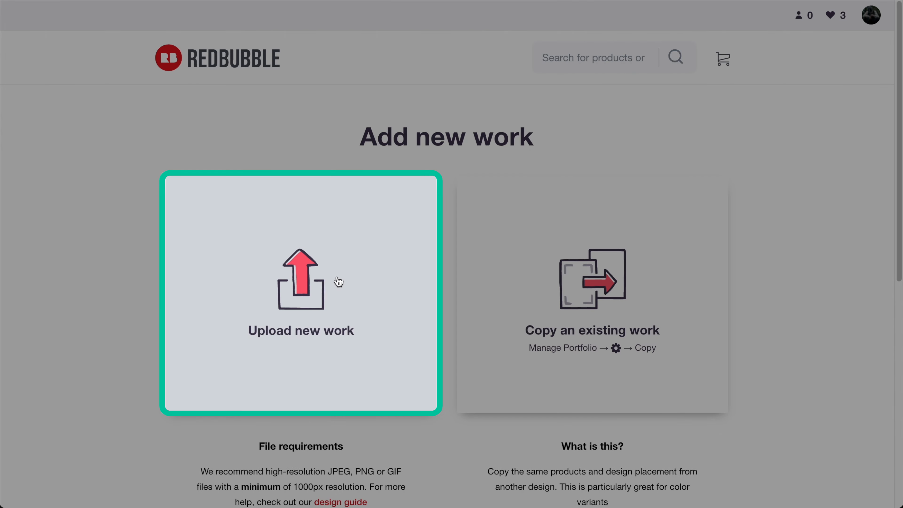
Step: On Redbubble, upload the Trick or Treat POD design PNG from the T Shirt/Notebook folder as a new work
click(267, 303)
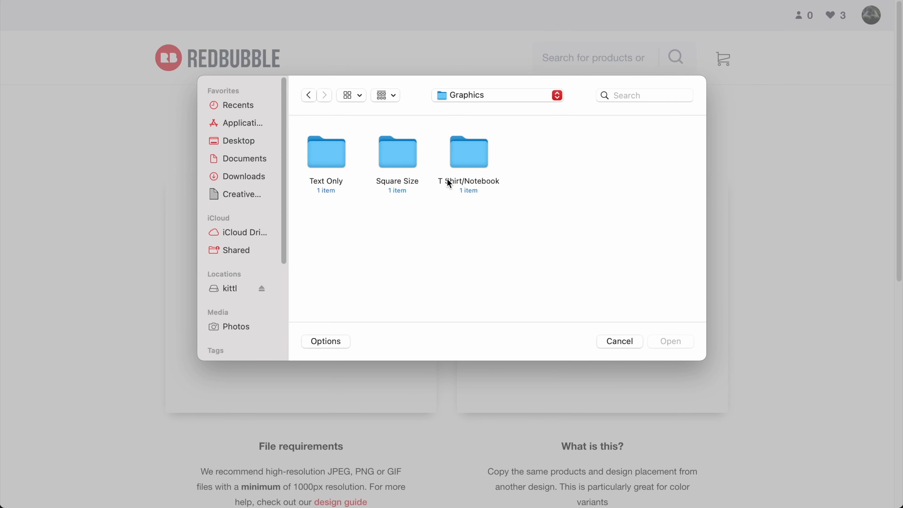
double_click(472, 158)
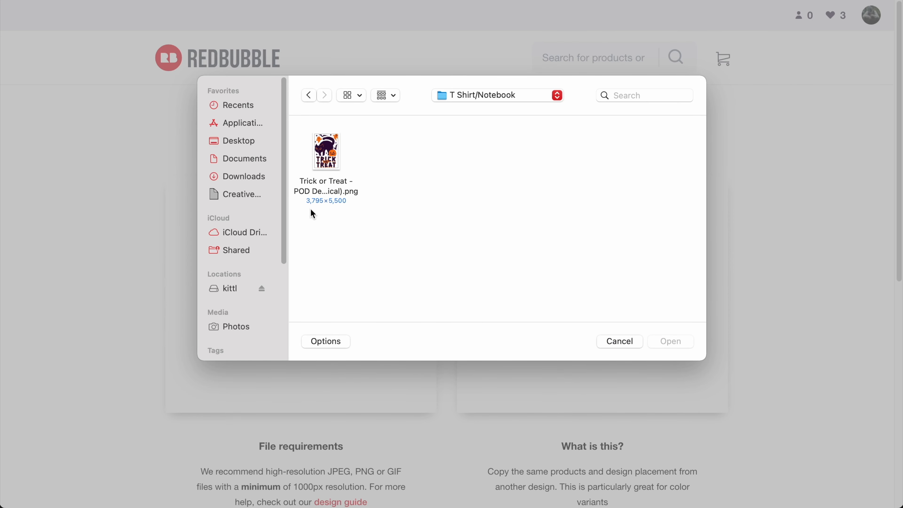
click(325, 157)
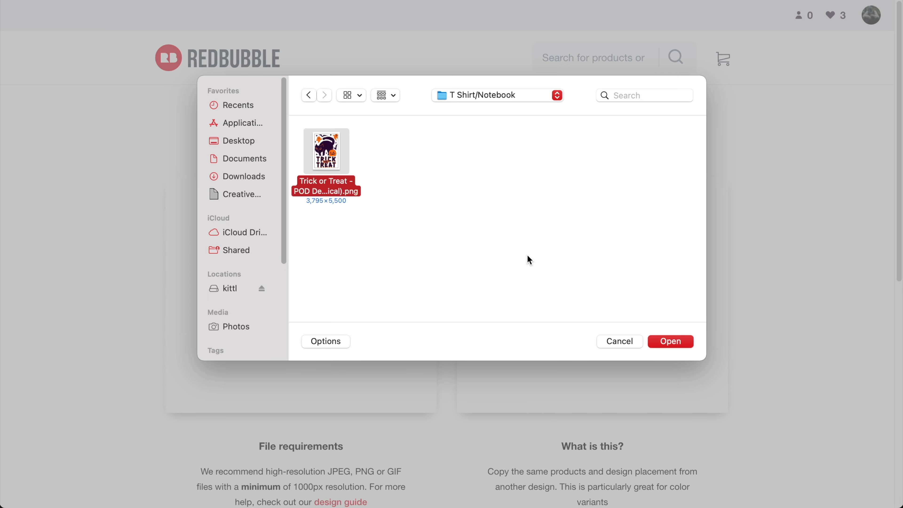
click(669, 342)
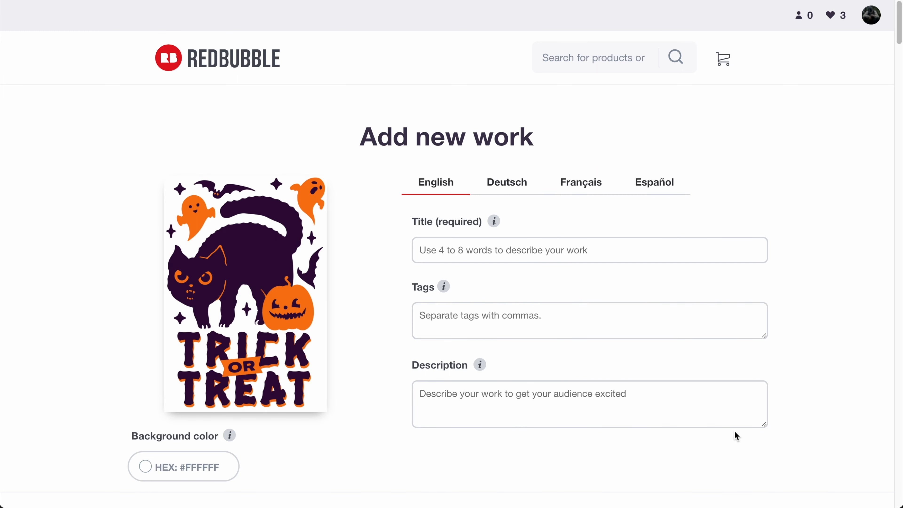
Step: Enter "Trick Or Treat" as the English title of the new work
scroll(602, 299, down, 1)
scroll(620, 232, down, 1)
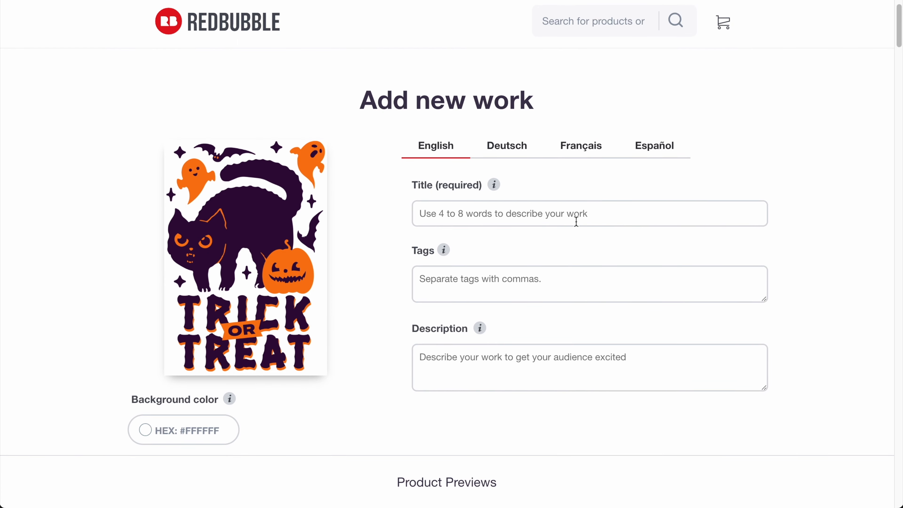
click(519, 209)
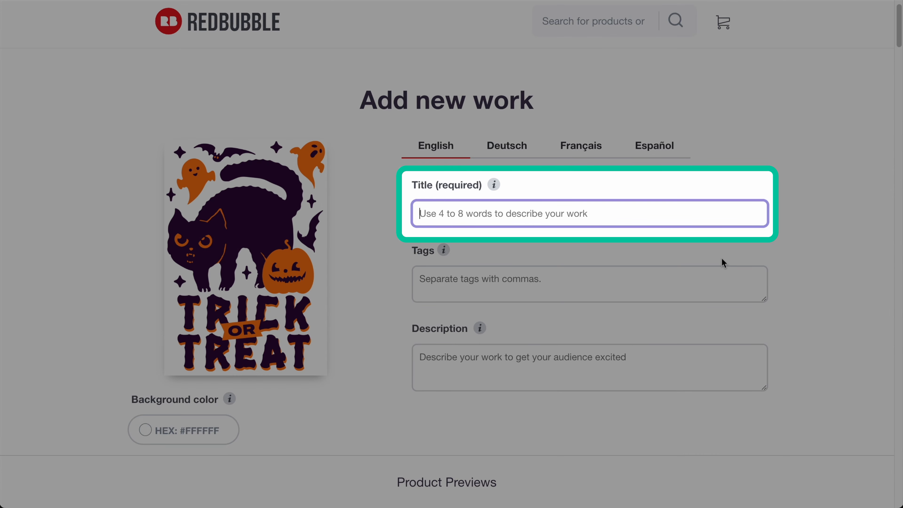
text(Trick Or Treate)
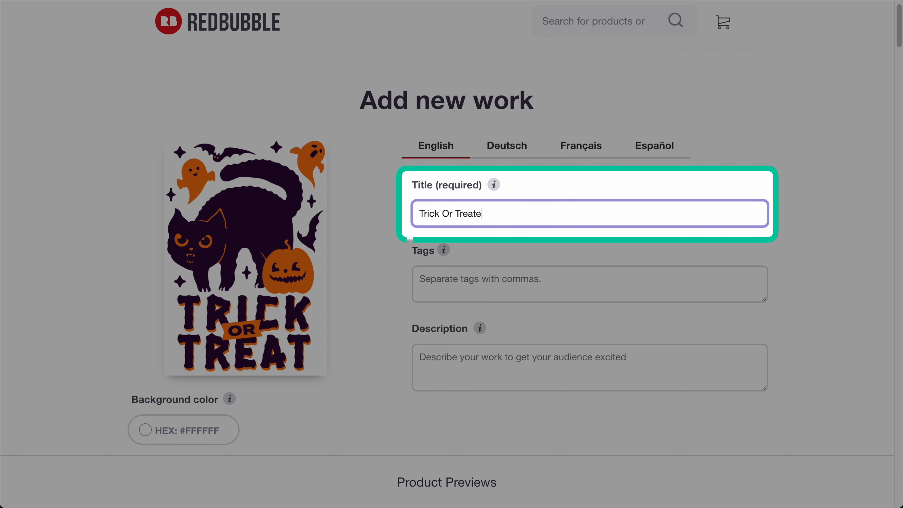
key(BackSpace)
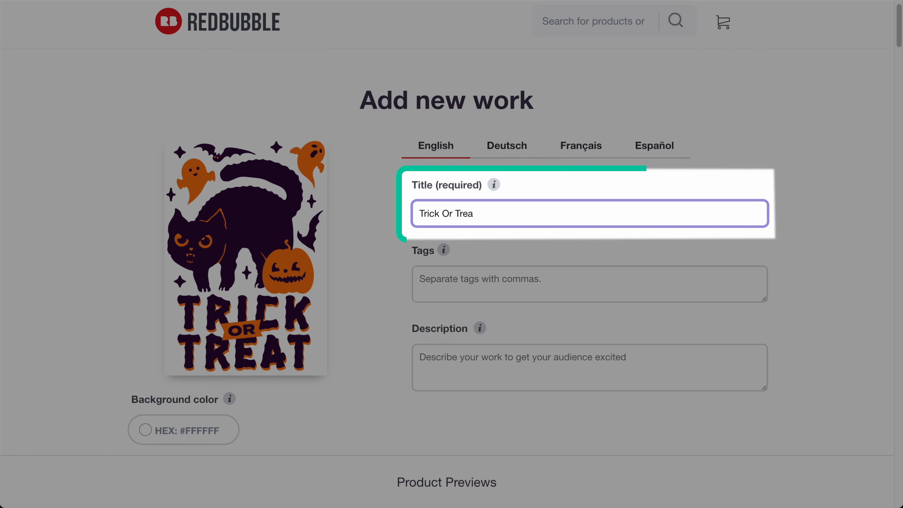
click(667, 293)
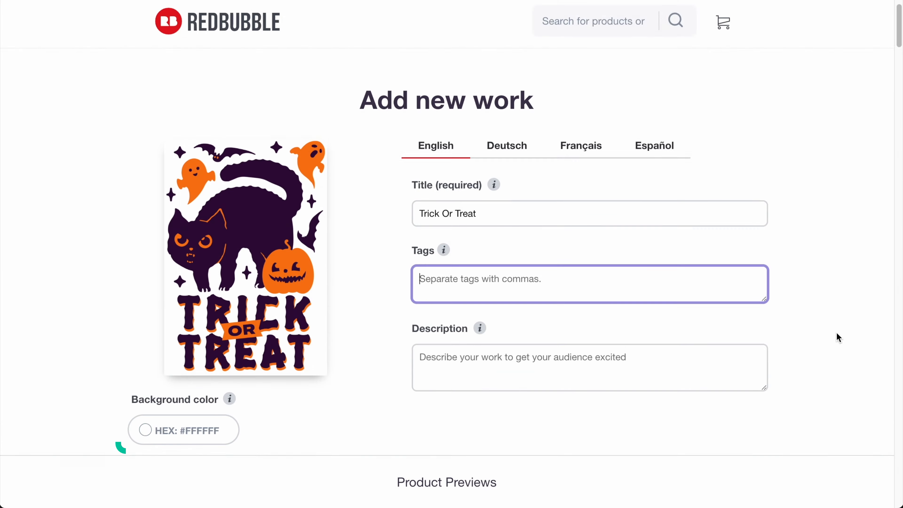
Step: Examine the product previews to see how the design sits on the clothing and hats
scroll(839, 337, down, 3)
scroll(715, 230, down, 2)
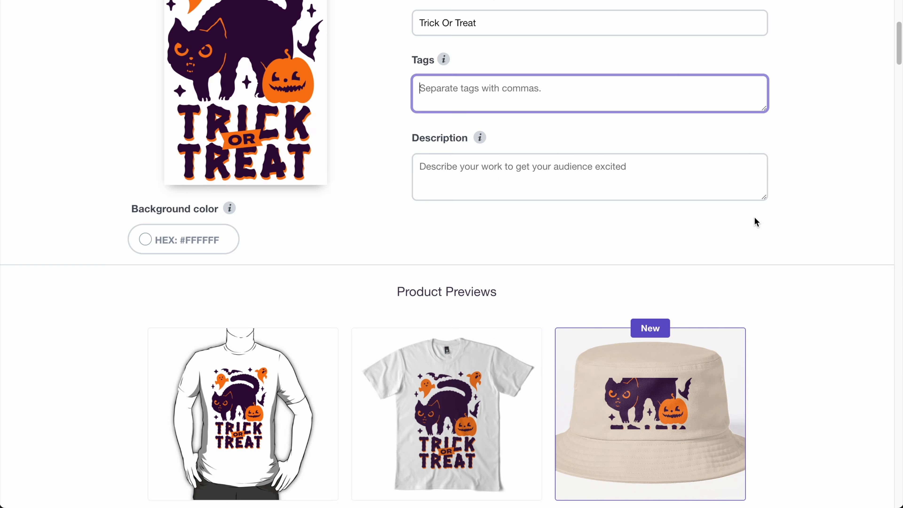
scroll(754, 220, up, 3)
click(829, 206)
scroll(817, 205, down, 7)
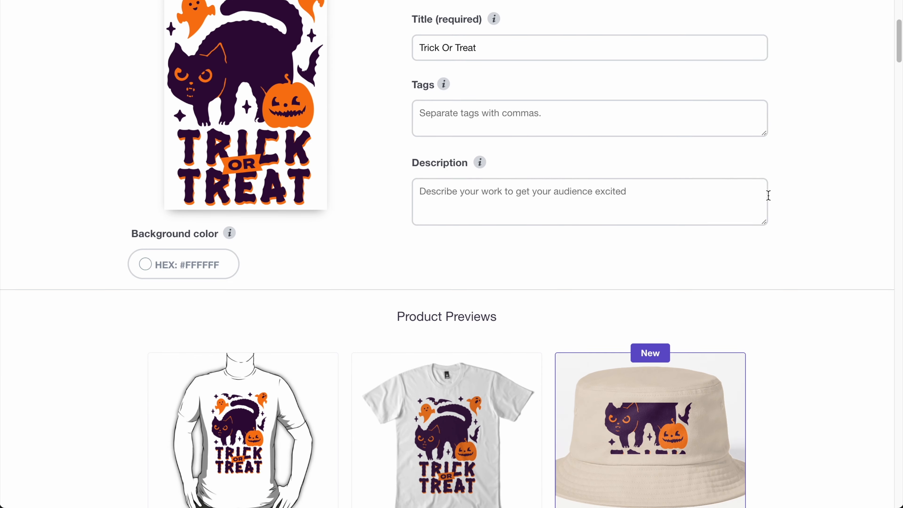
scroll(804, 208, down, 1)
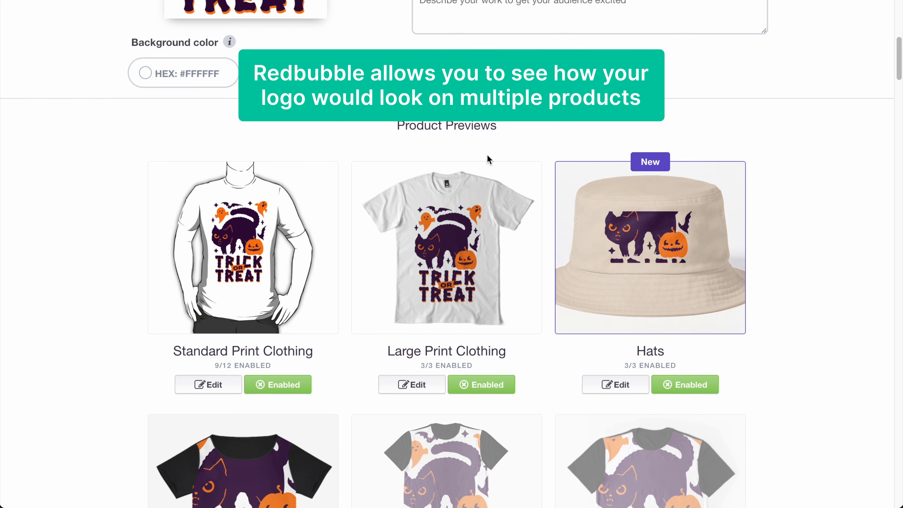
scroll(489, 142, down, 1)
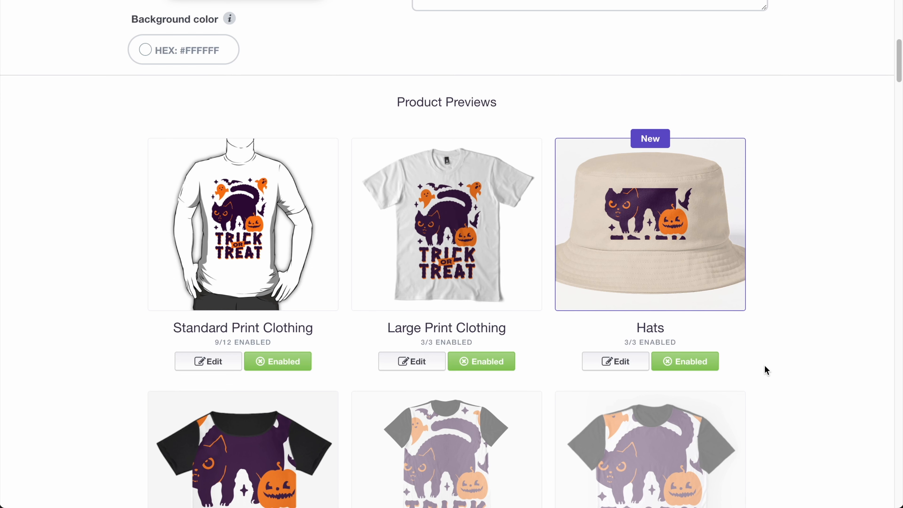
scroll(497, 296, down, 1)
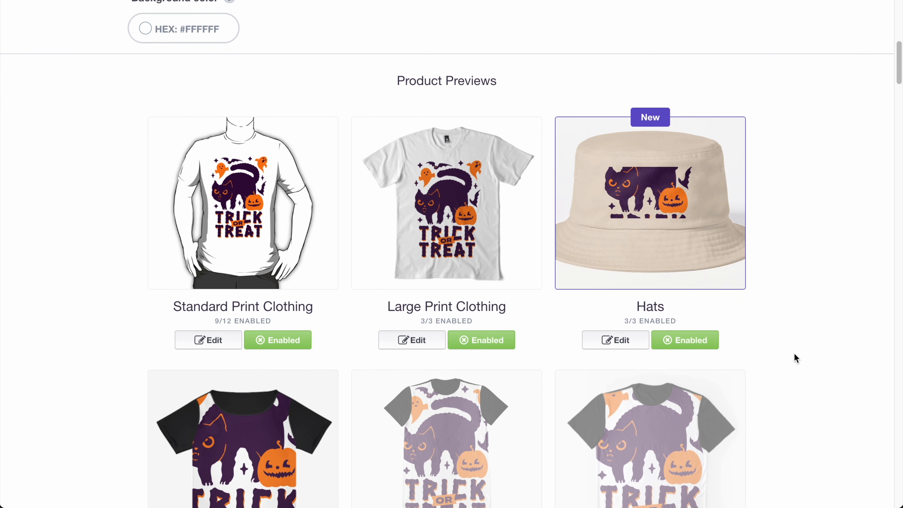
Step: Disable the Hats and Chiffon Tops products for this design
scroll(795, 358, down, 1)
click(688, 318)
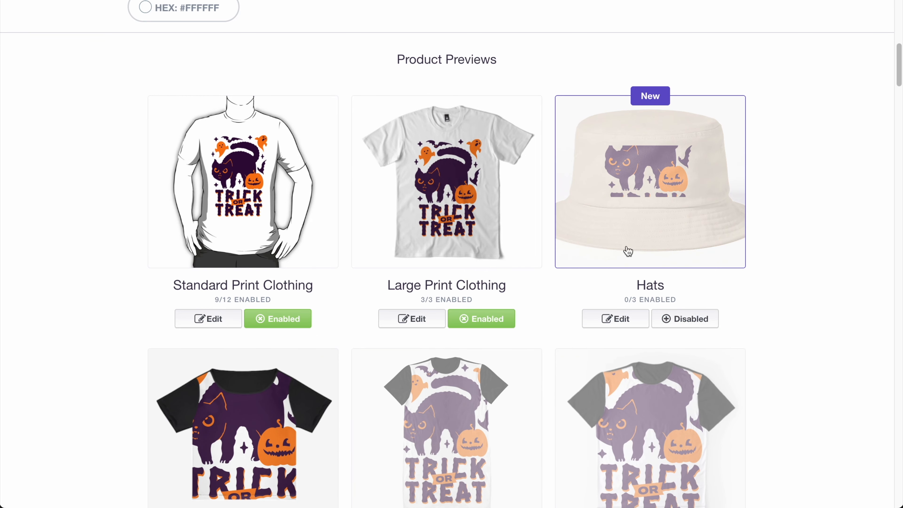
scroll(796, 357, down, 5)
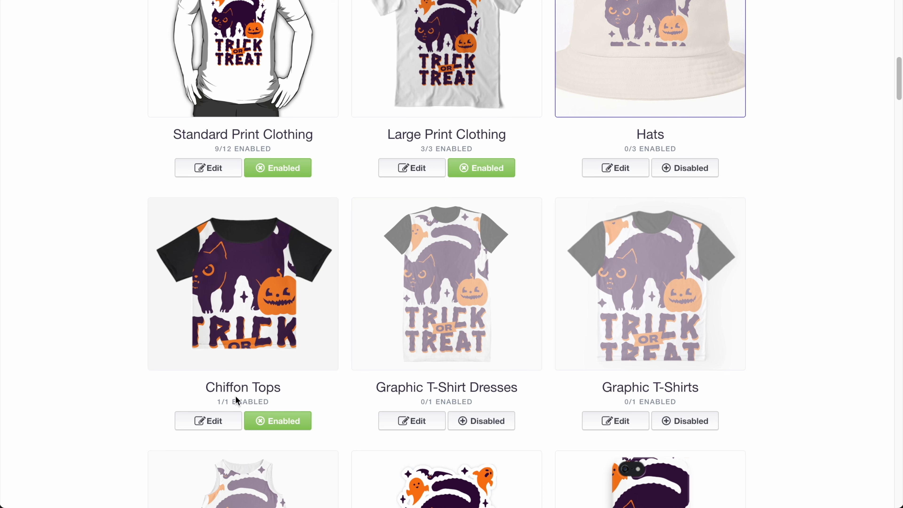
click(277, 420)
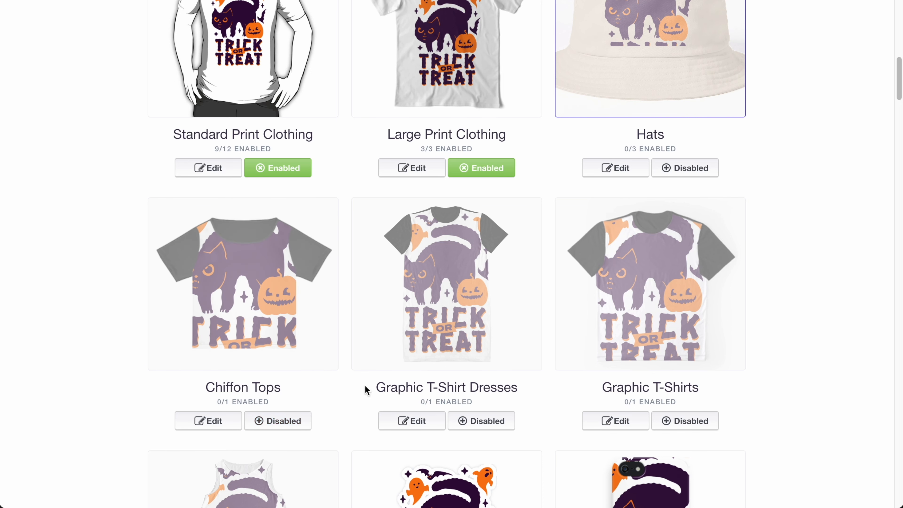
Step: Edit the Phone Cases & Skins design, scaling the image to 28% and centering it vertically and horizontally
scroll(436, 356, down, 1)
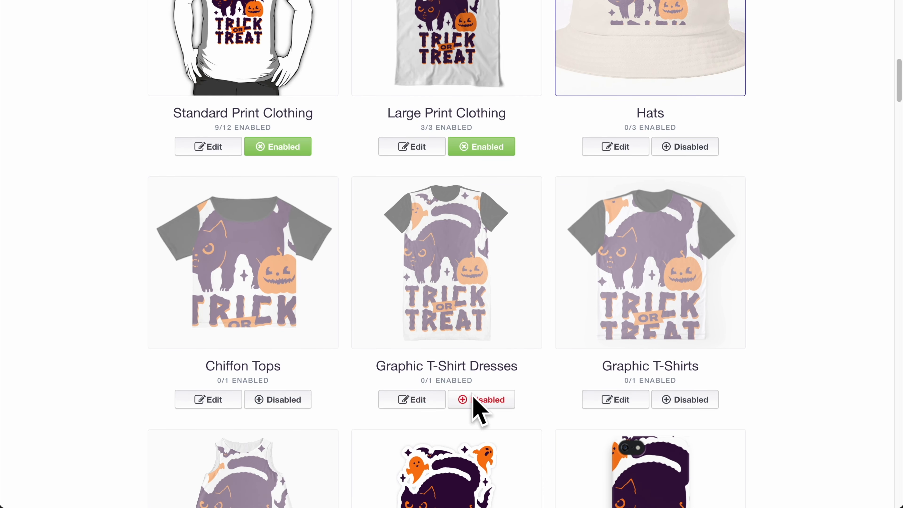
scroll(473, 318, down, 1)
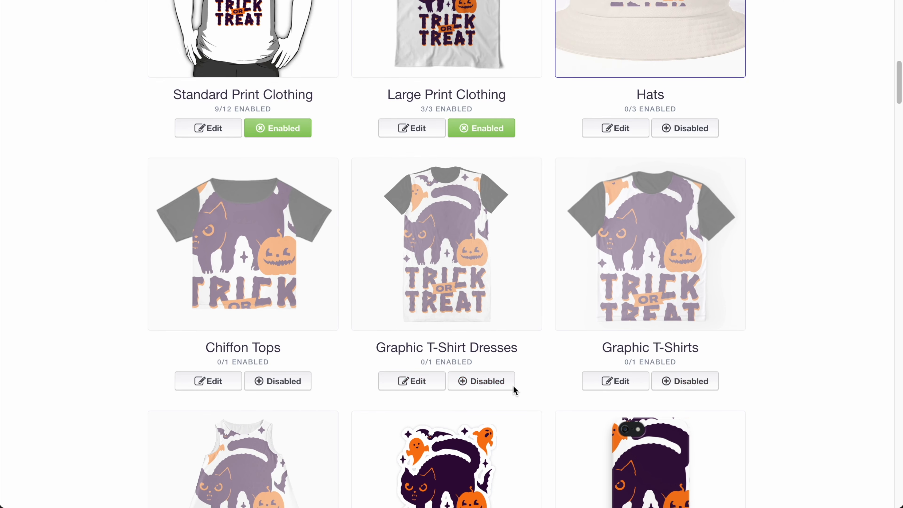
scroll(747, 389, down, 10)
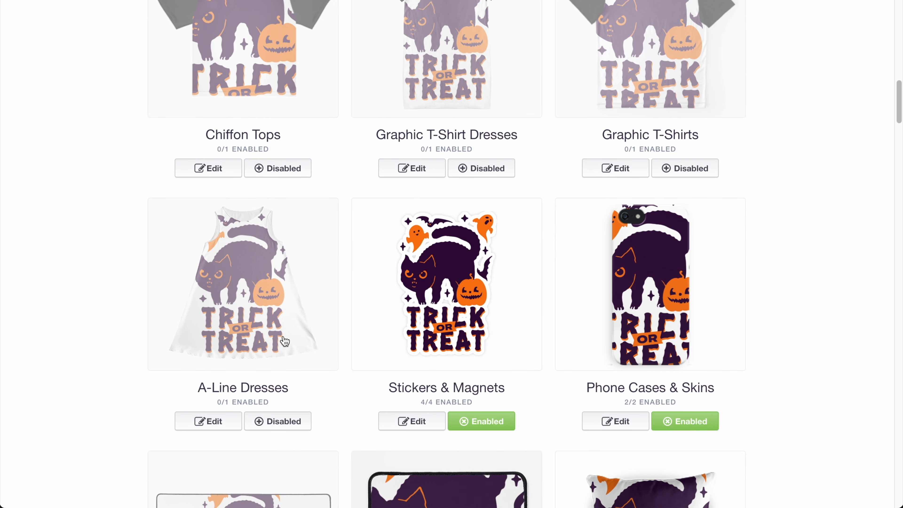
scroll(737, 349, down, 1)
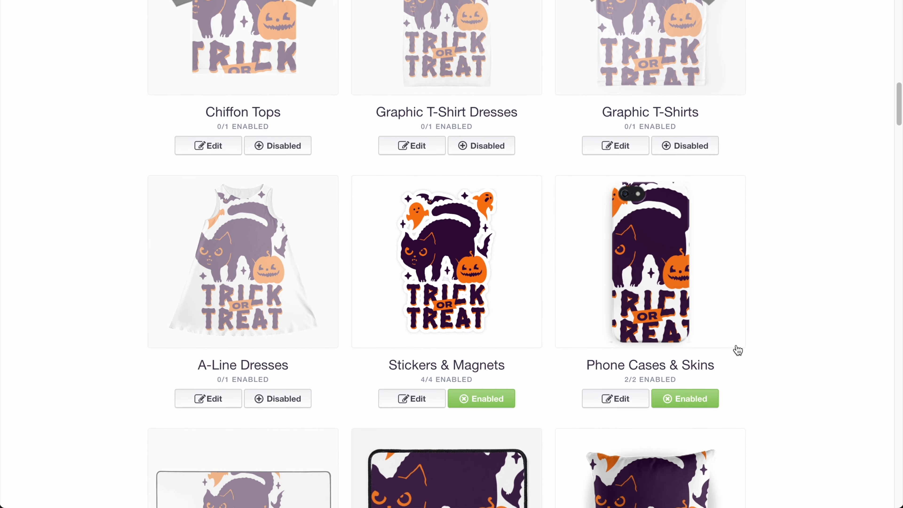
scroll(504, 372, down, 1)
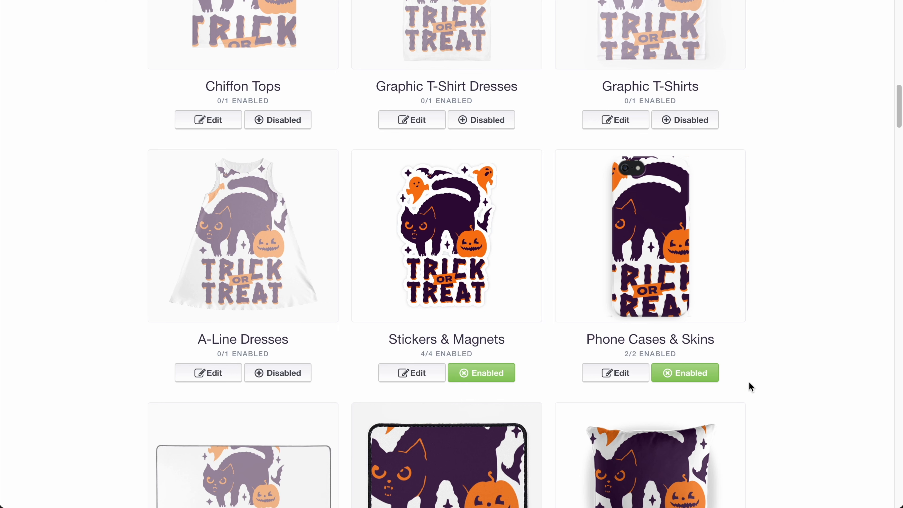
scroll(646, 334, down, 1)
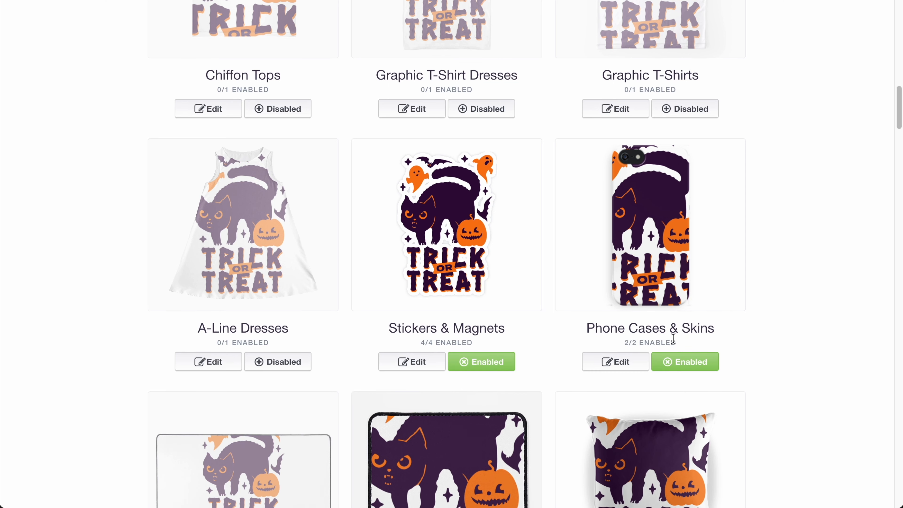
click(619, 362)
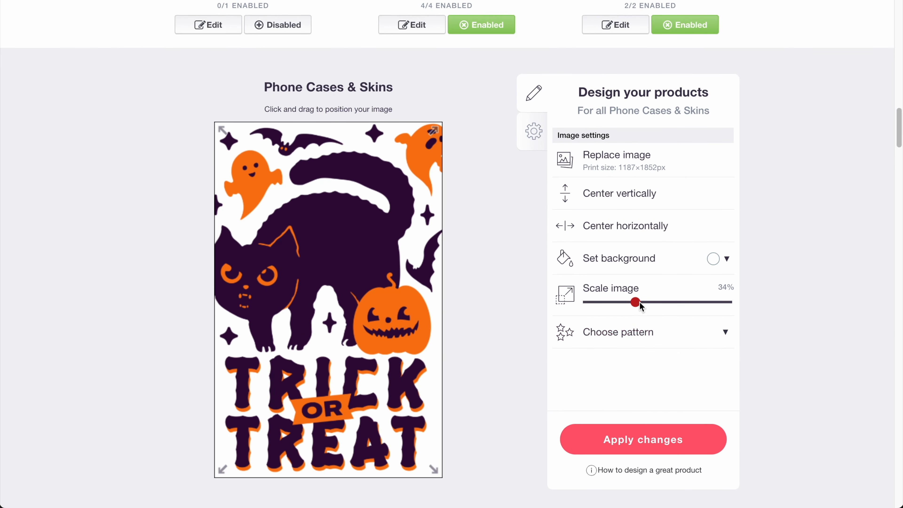
drag(639, 301, 626, 302)
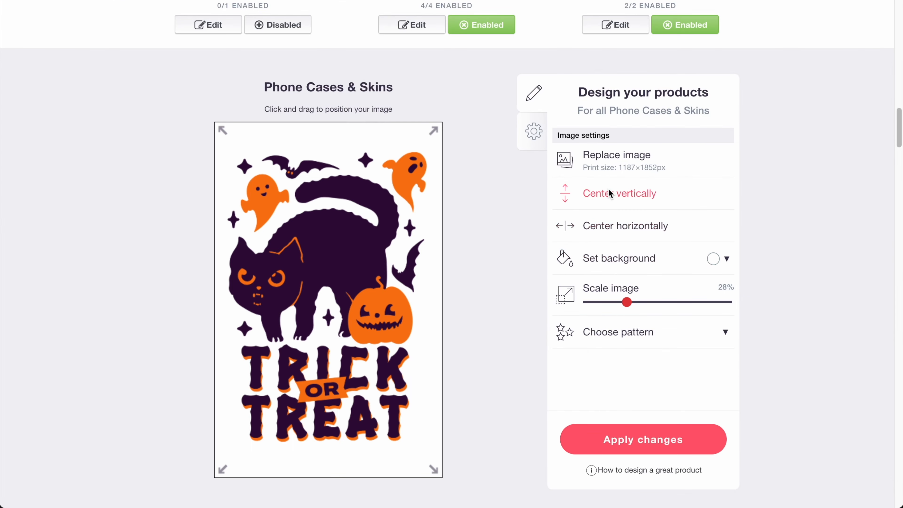
click(608, 193)
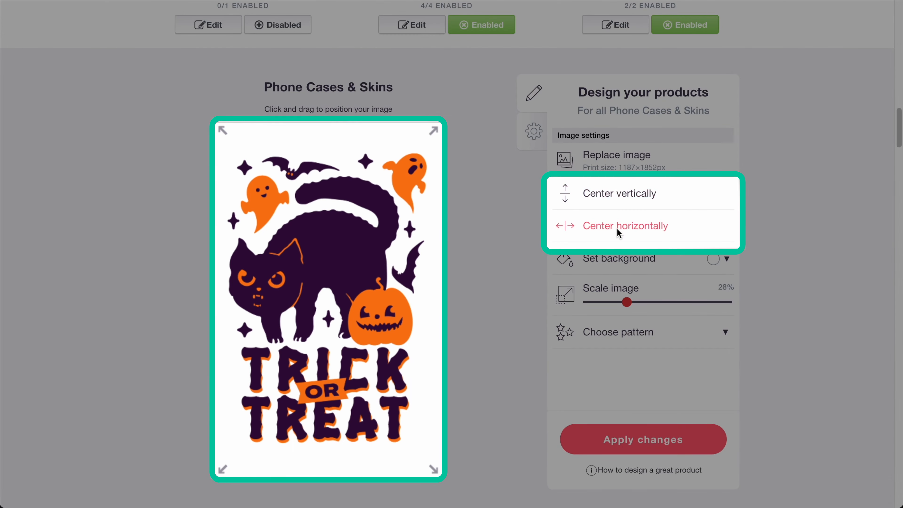
click(616, 228)
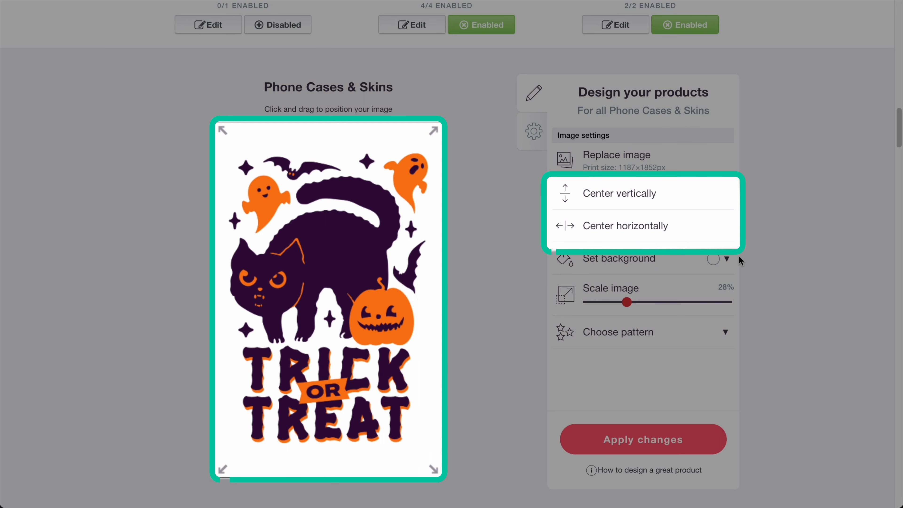
click(721, 258)
drag(744, 294, 690, 263)
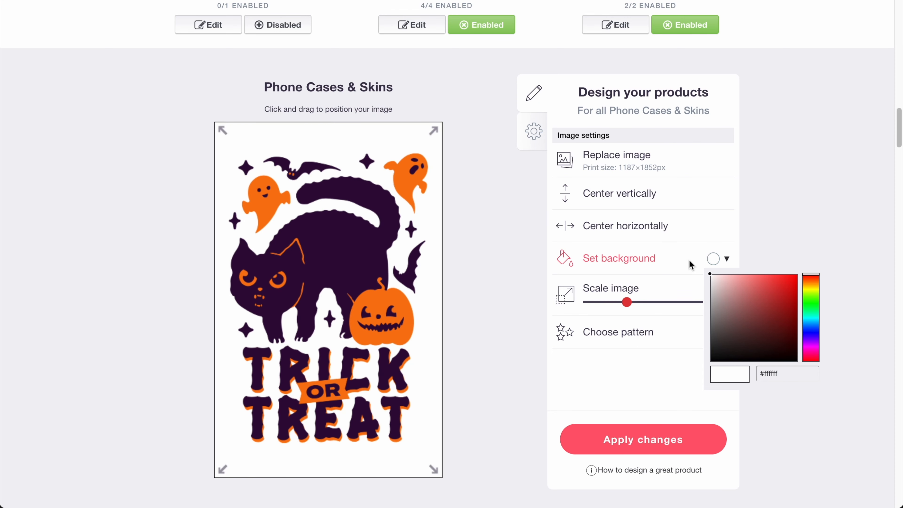
click(713, 258)
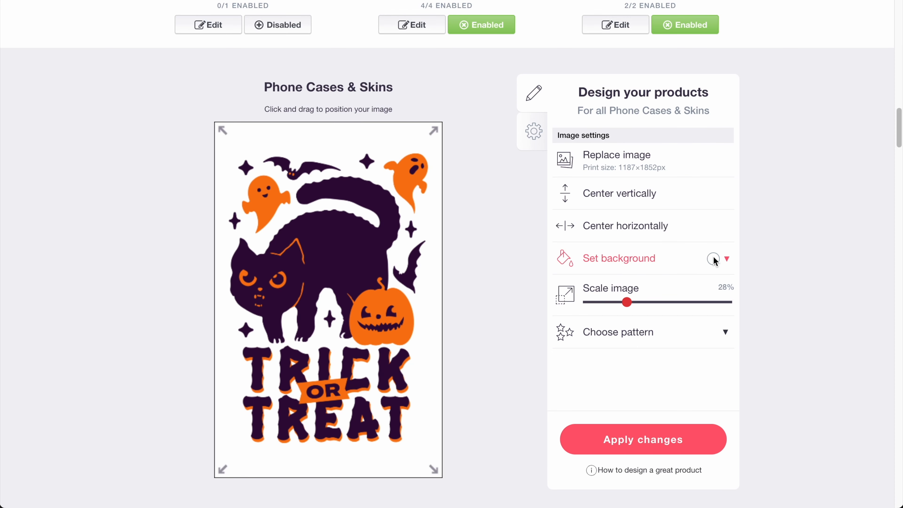
Step: Apply the Phone Cases & Skins design changes and check the updated product preview
click(643, 438)
scroll(722, 389, up, 10)
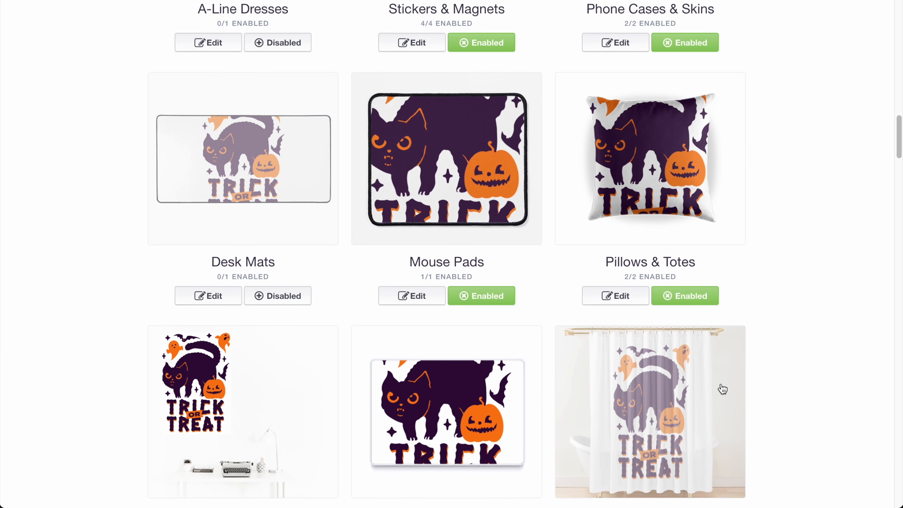
scroll(722, 388, up, 1)
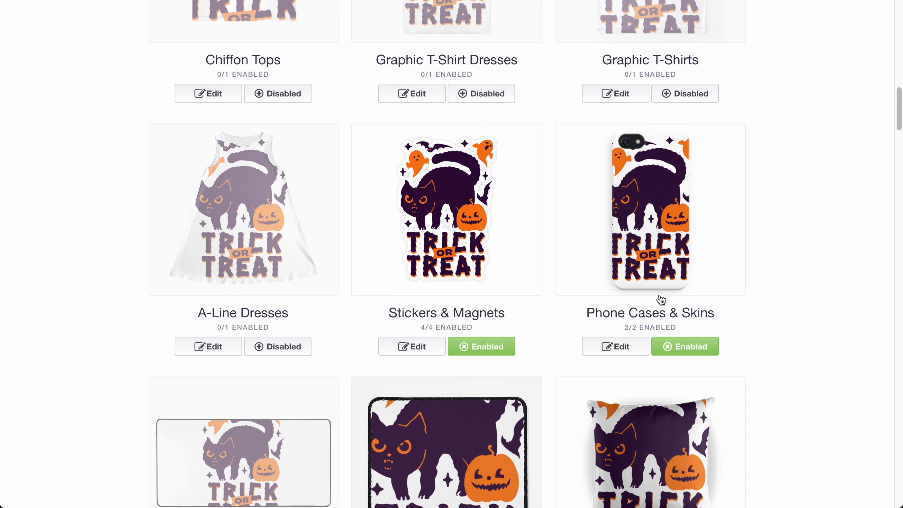
Step: Edit the Phone Cases & Skins design, scaling the image to 23%, centering it both ways, and apply the changes
scroll(636, 375, up, 1)
click(630, 381)
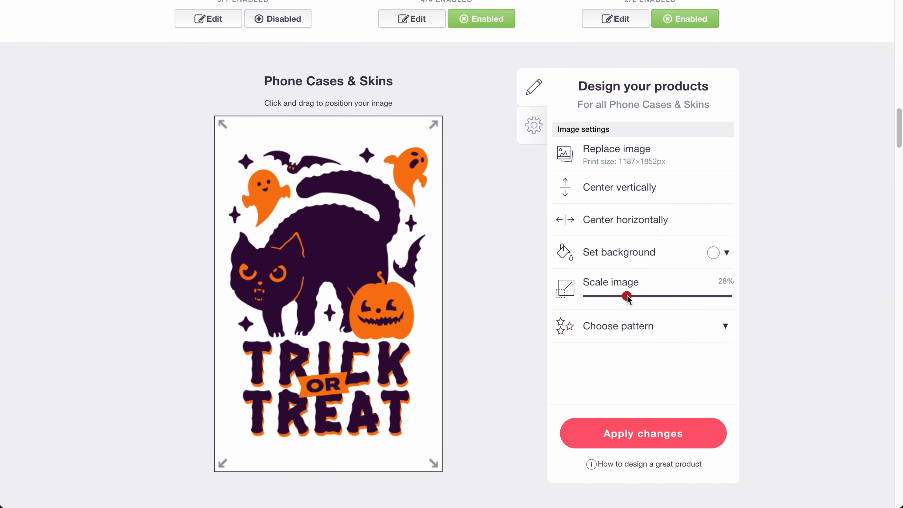
drag(627, 295, 620, 295)
click(620, 193)
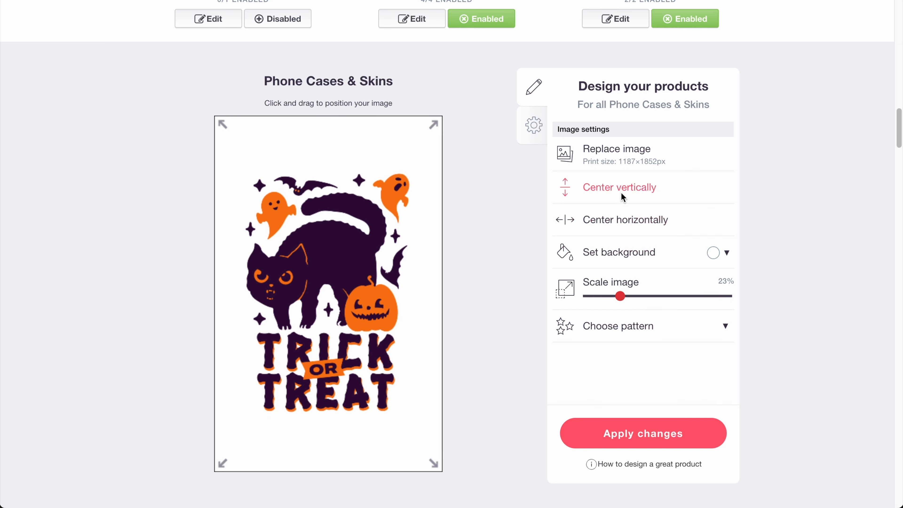
click(624, 218)
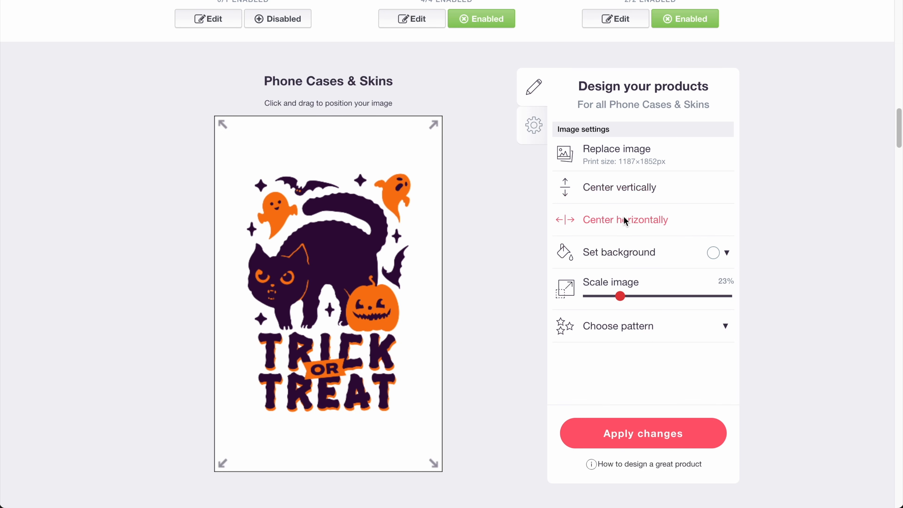
click(649, 444)
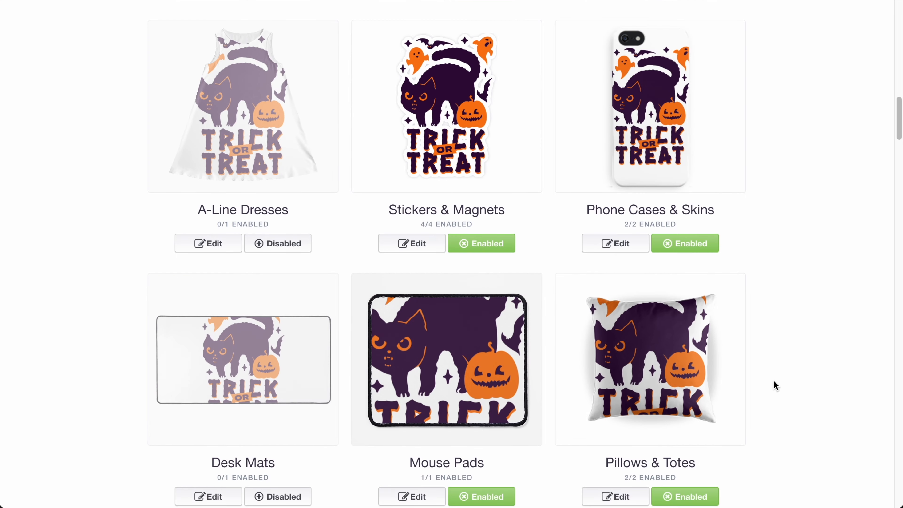
scroll(773, 380, up, 4)
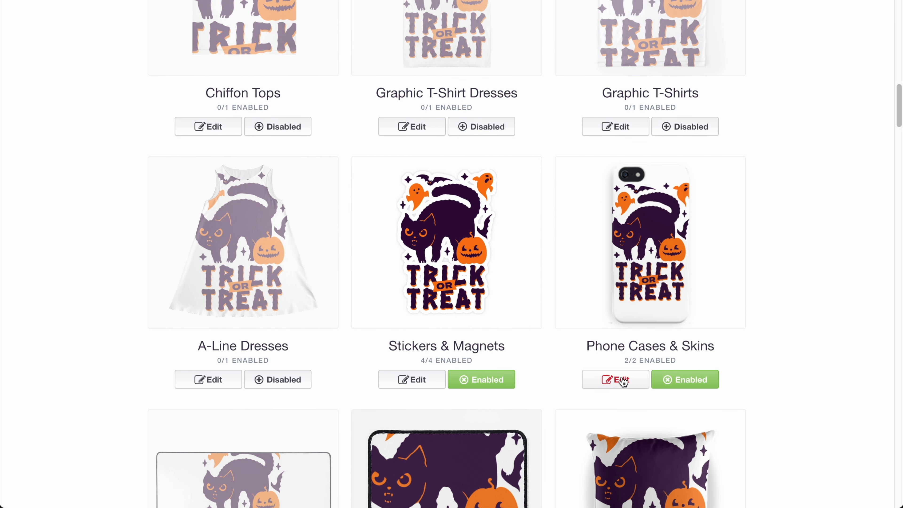
Step: Reopen the Phone Cases & Skins editor and check its product availability and markup settings
click(615, 379)
scroll(613, 388, down, 6)
scroll(607, 395, down, 4)
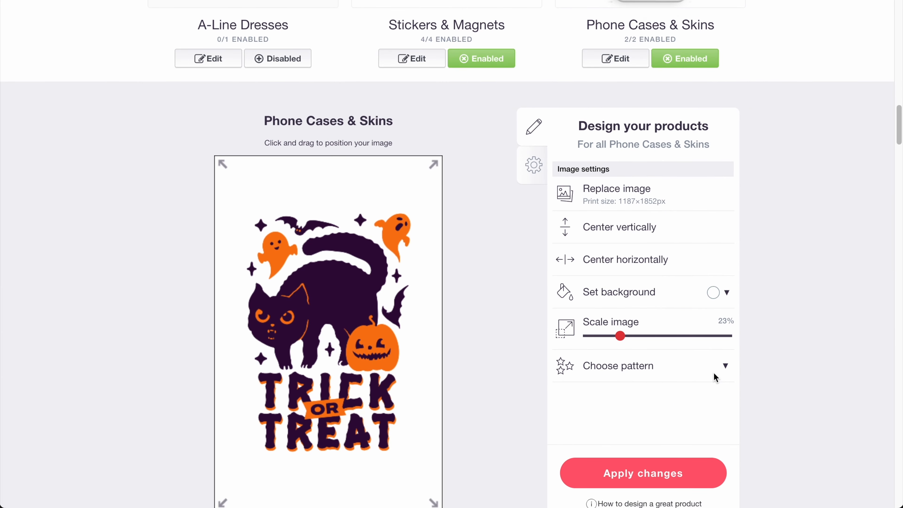
click(530, 156)
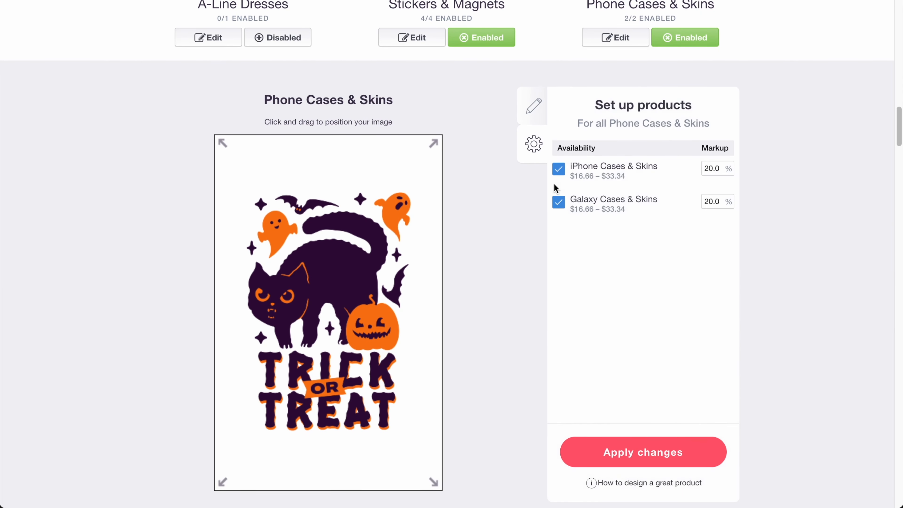
click(533, 123)
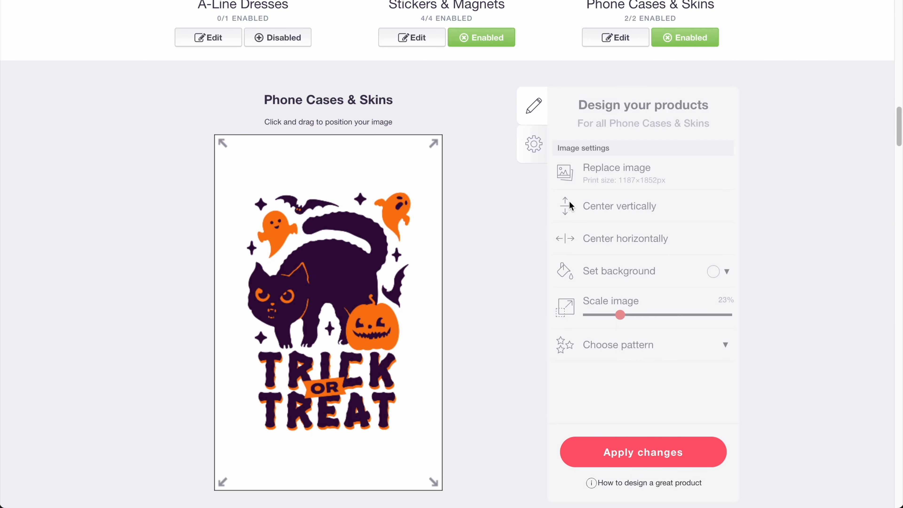
Step: Scale the Phone Cases & Skins image to 17%, center it vertically and horizontally, and apply the changes
scroll(643, 294, down, 2)
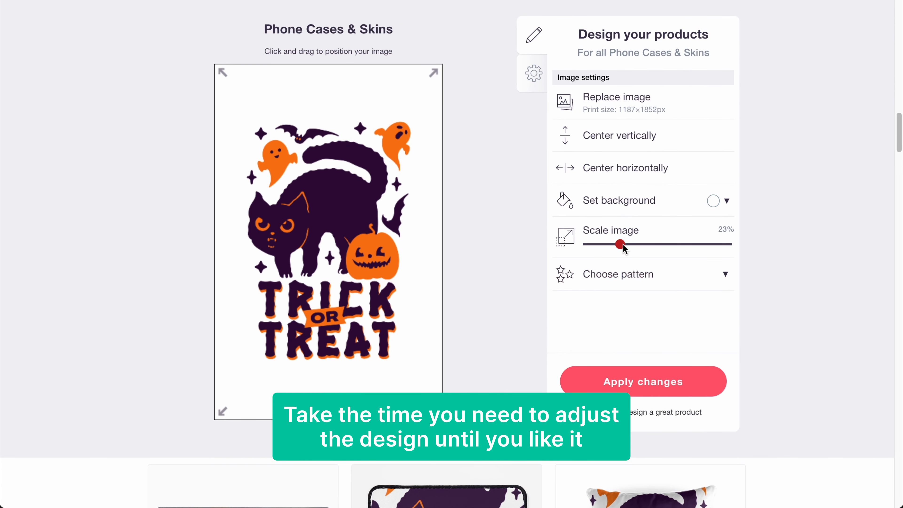
drag(619, 244, 611, 244)
click(607, 134)
click(670, 166)
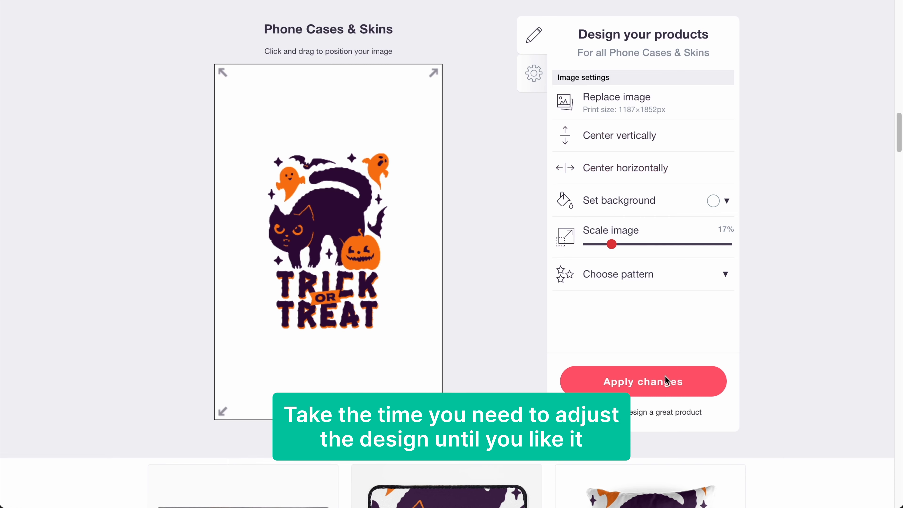
click(656, 393)
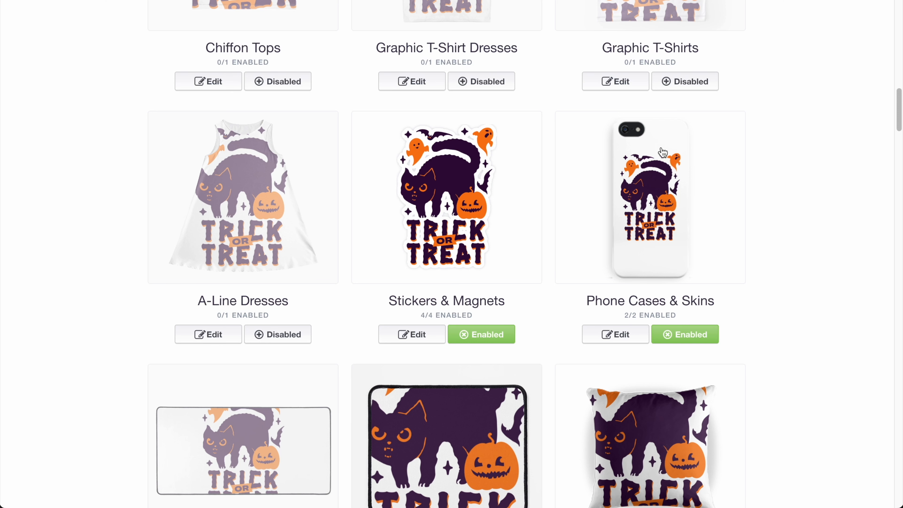
Step: Disable the Phone Cases & Skins, Mouse Pads, and Pillows & Totes products for this design
click(673, 338)
scroll(784, 371, down, 5)
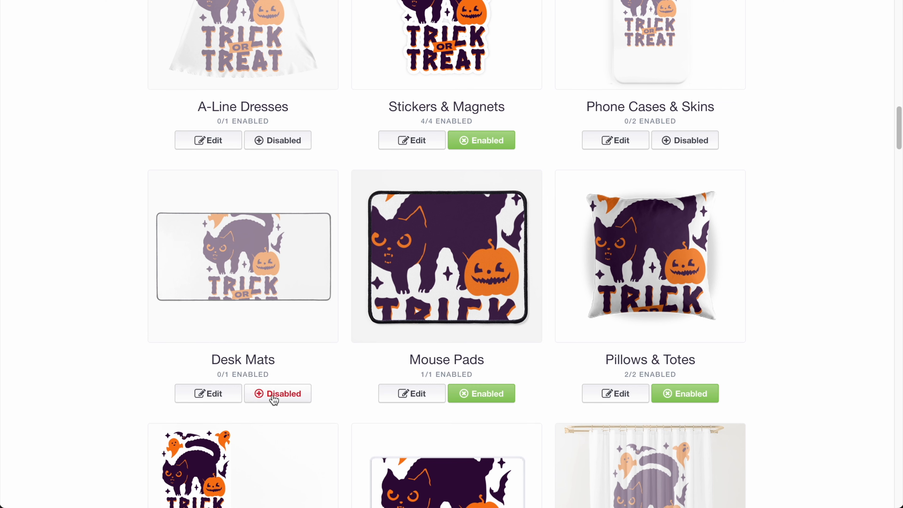
scroll(442, 263, down, 2)
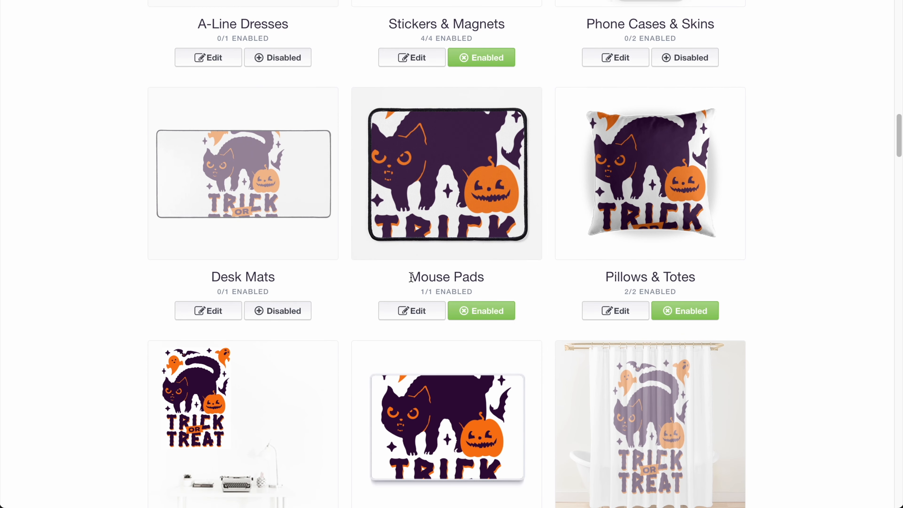
click(466, 310)
click(668, 313)
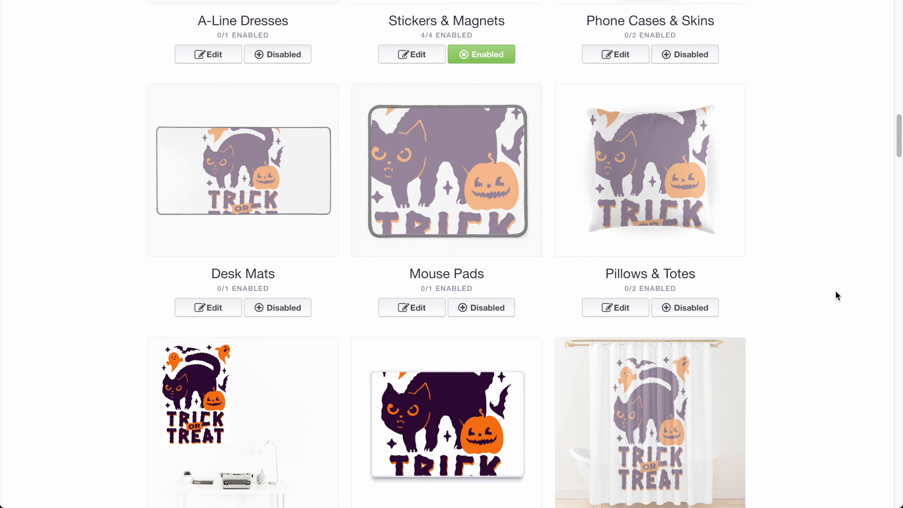
Step: Disable the Pouches, Laptop Skins & Sleeves, Mugs, and Travel Mugs products
scroll(836, 296, down, 4)
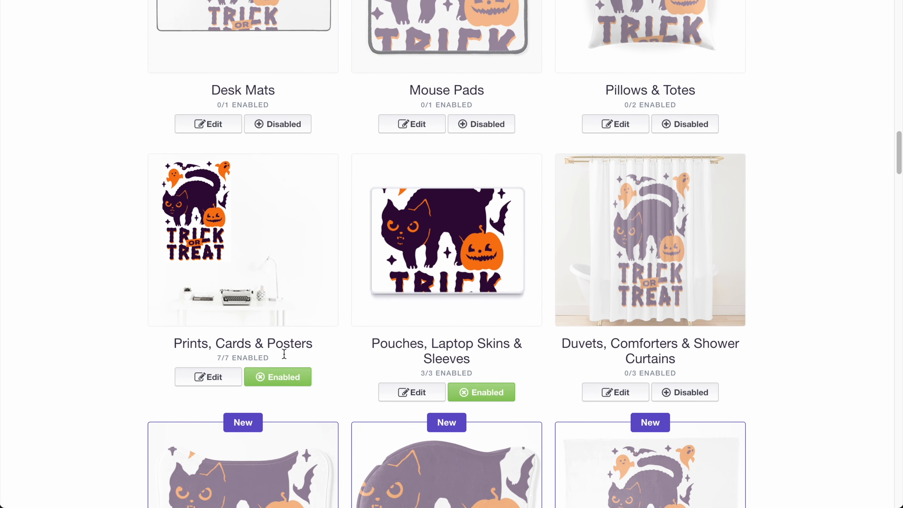
click(462, 394)
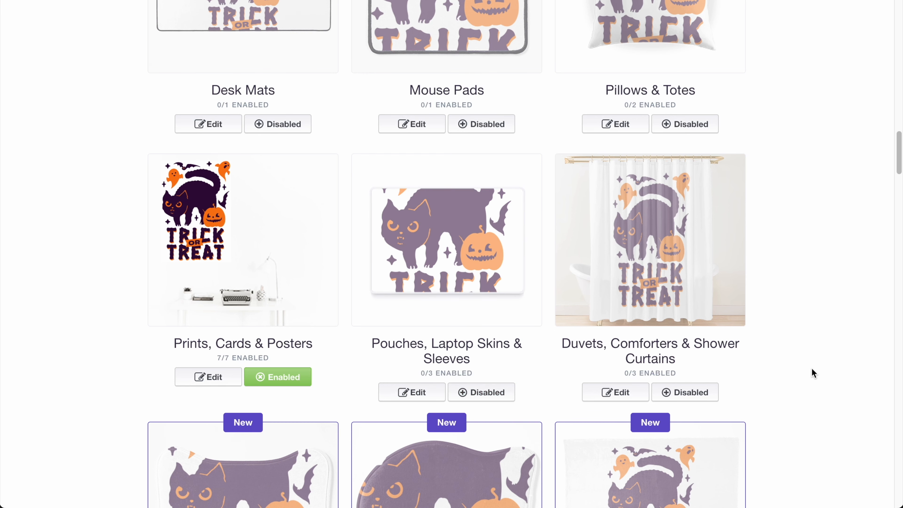
scroll(811, 367, down, 3)
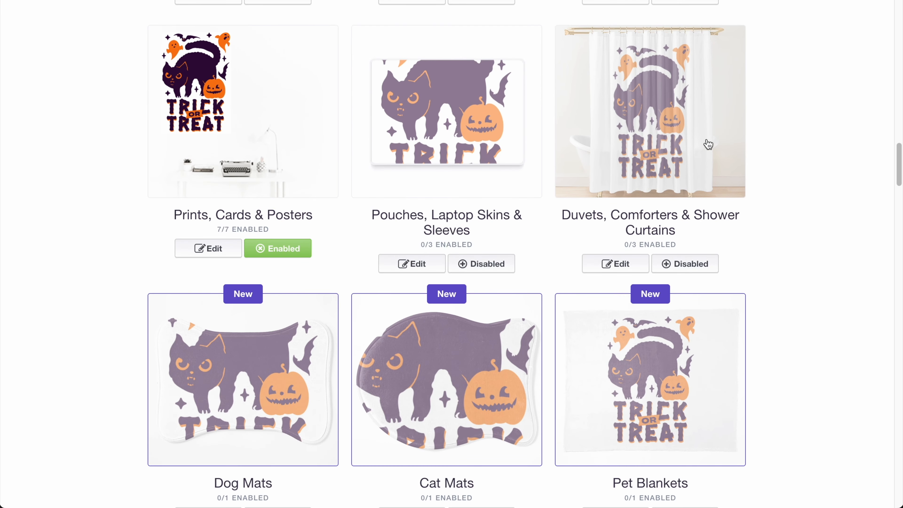
scroll(839, 283, down, 5)
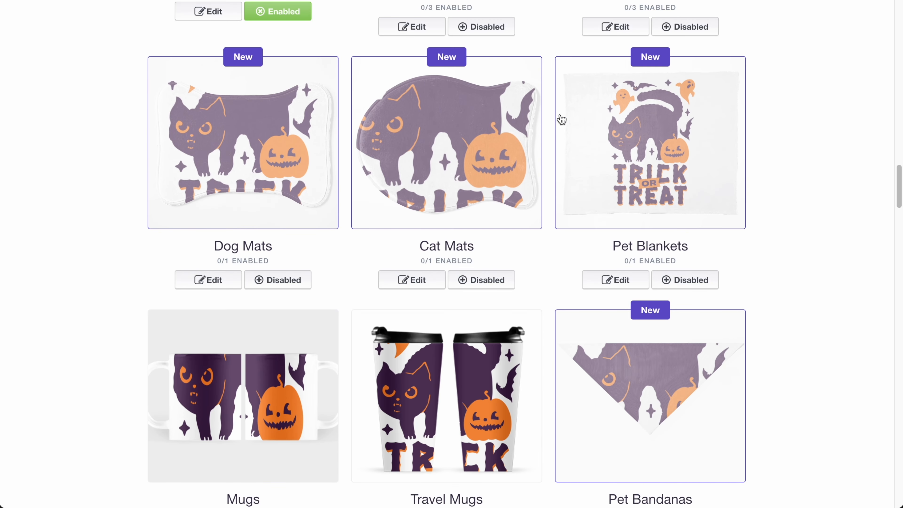
scroll(306, 288, down, 4)
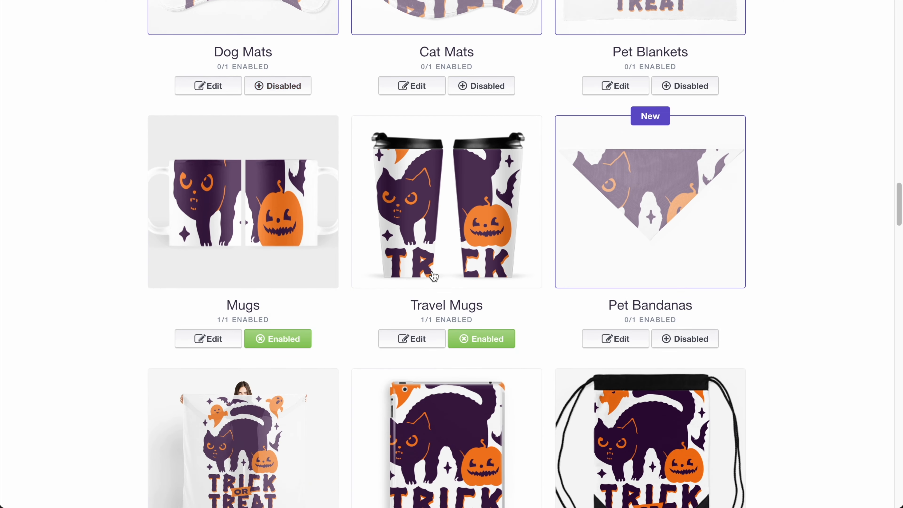
click(261, 329)
click(504, 339)
Step: Disable the Tablet Cases & Skins, Drawstring Bags, and Hardcover Journals products
scroll(554, 367, down, 6)
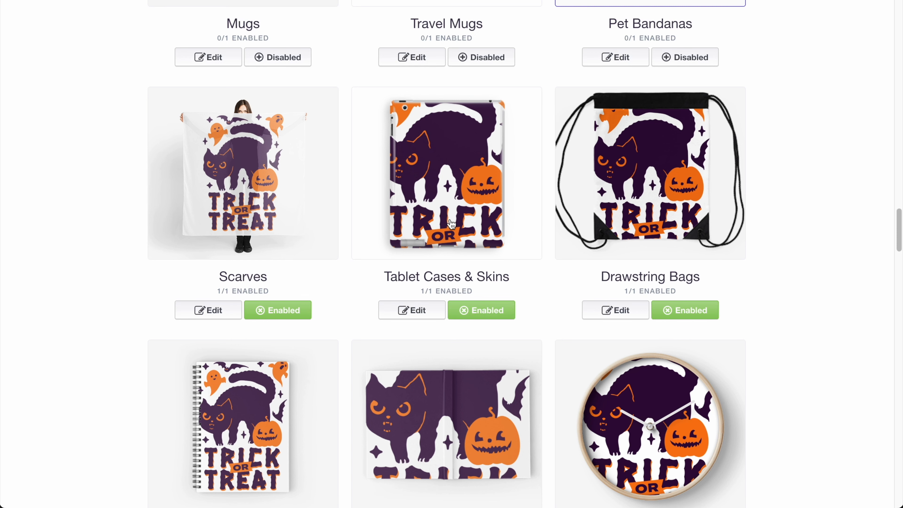
click(477, 310)
click(661, 309)
scroll(529, 270, down, 5)
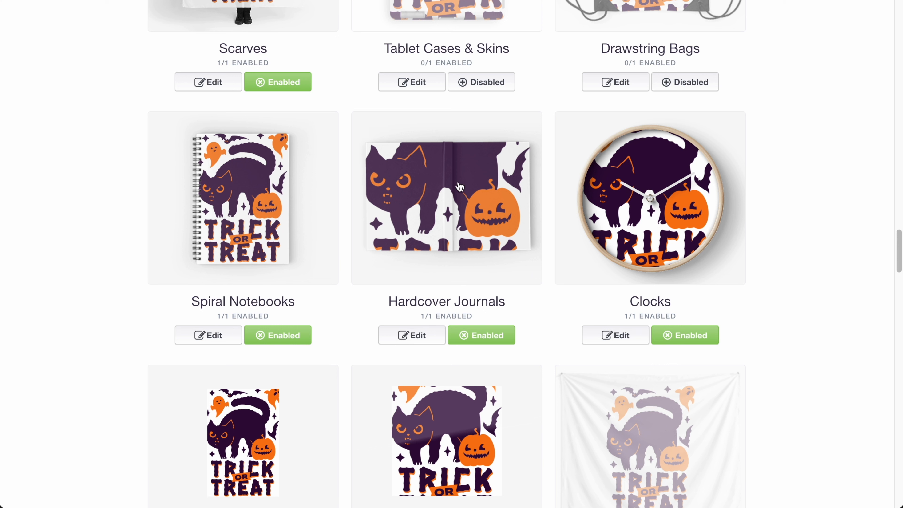
click(463, 341)
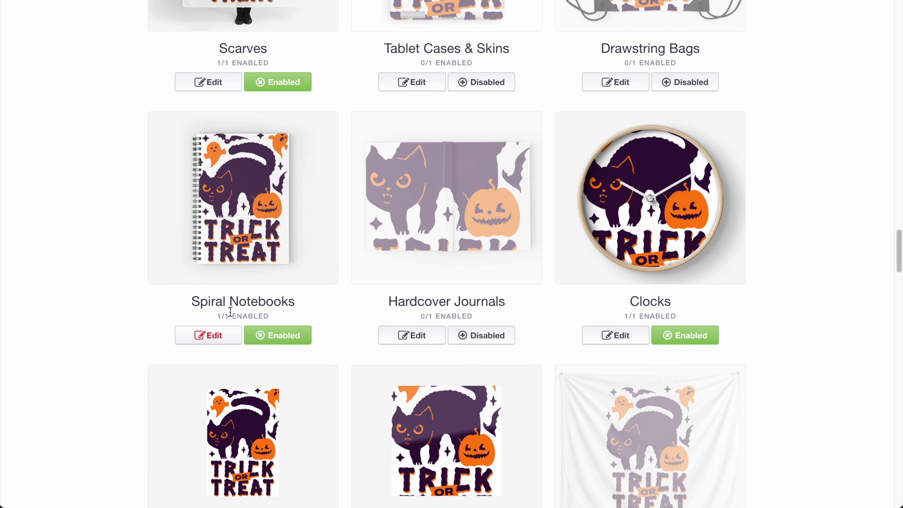
Step: Edit the Spiral Notebooks design, scaling the image to 39% and centering it horizontally, and apply the changes
click(208, 335)
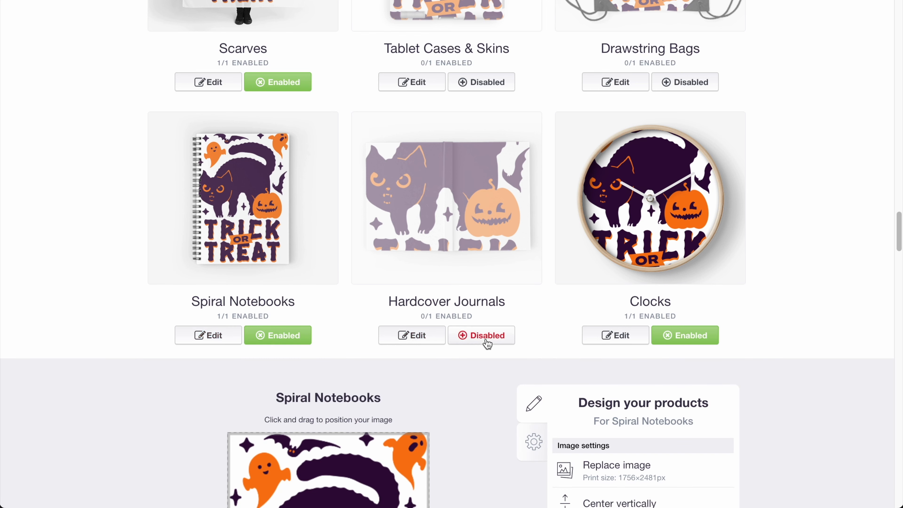
scroll(861, 419, down, 1)
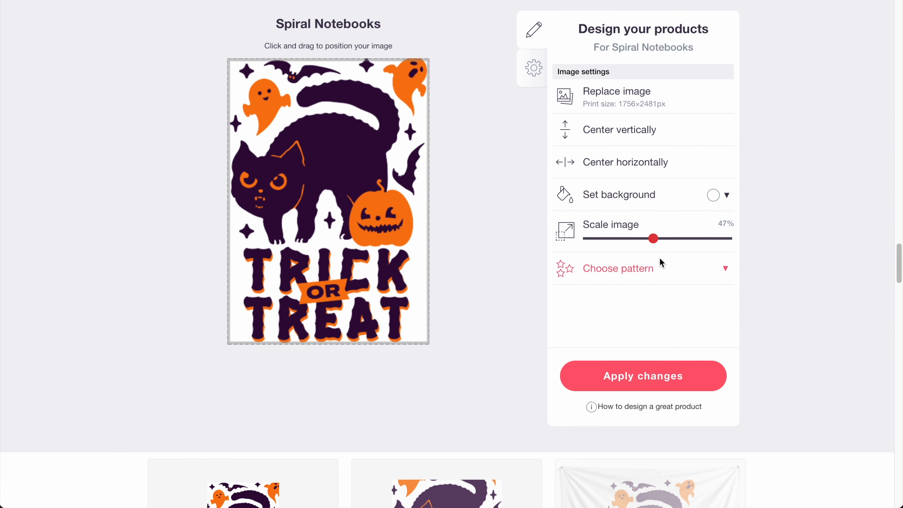
drag(652, 240, 643, 237)
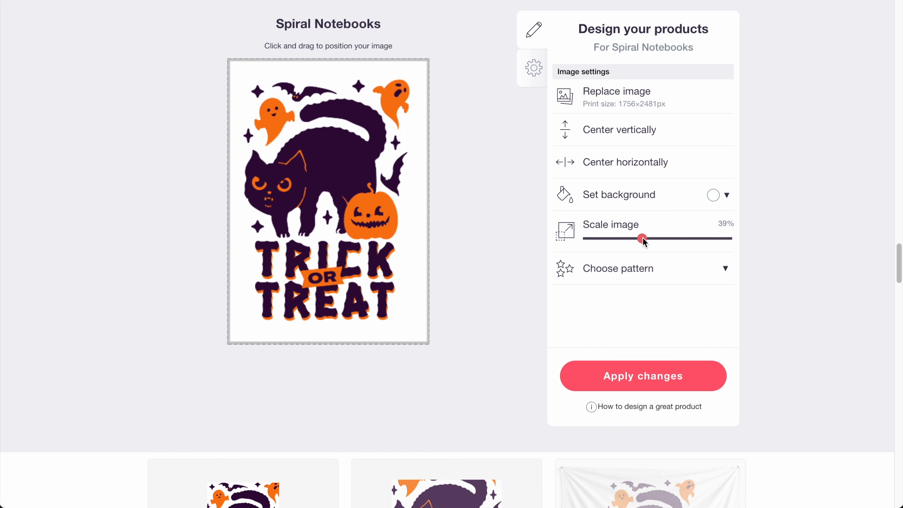
click(618, 163)
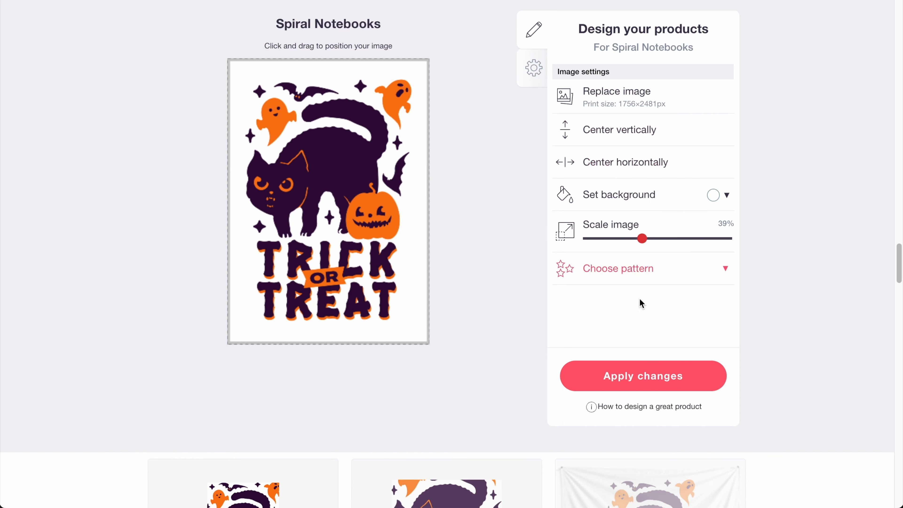
click(643, 375)
scroll(726, 373, up, 8)
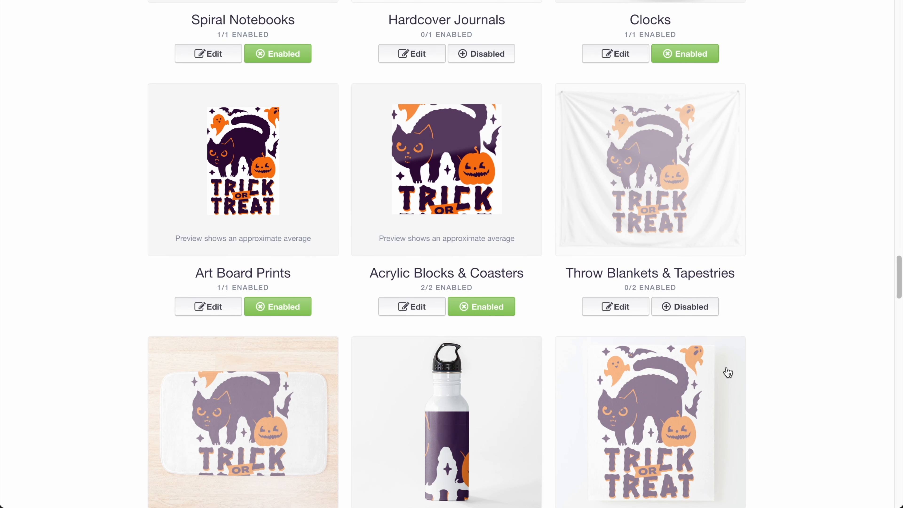
scroll(726, 370, up, 1)
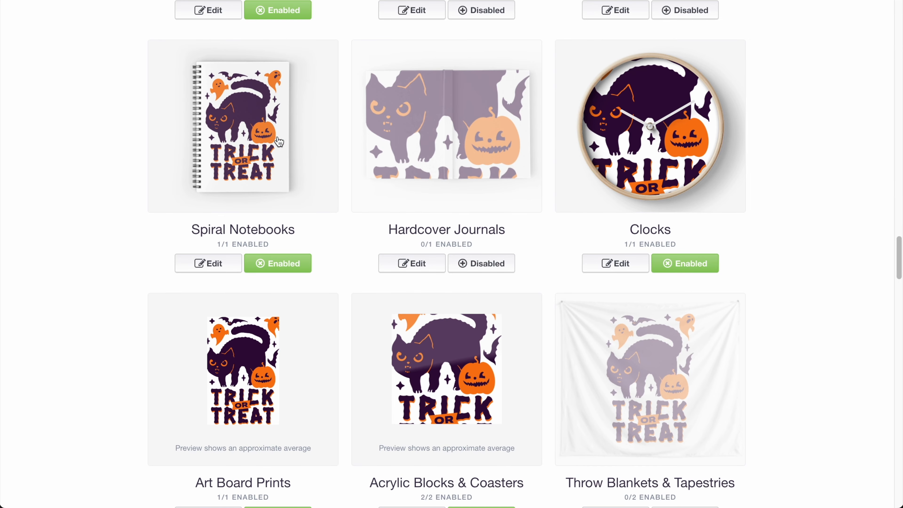
Step: Disable the Clocks, Art Board Prints, and Acrylic Blocks & Coasters products
scroll(681, 314, down, 3)
click(684, 194)
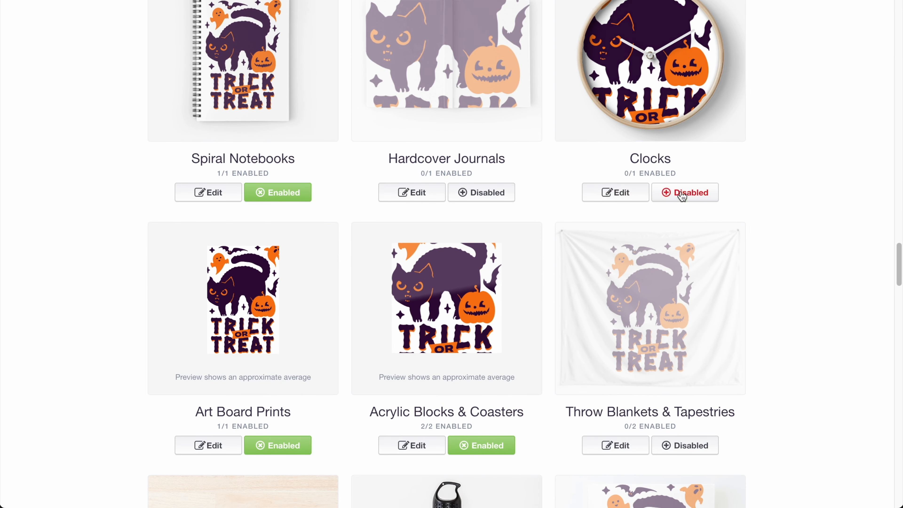
scroll(443, 312, down, 1)
scroll(443, 312, down, 6)
scroll(335, 295, up, 3)
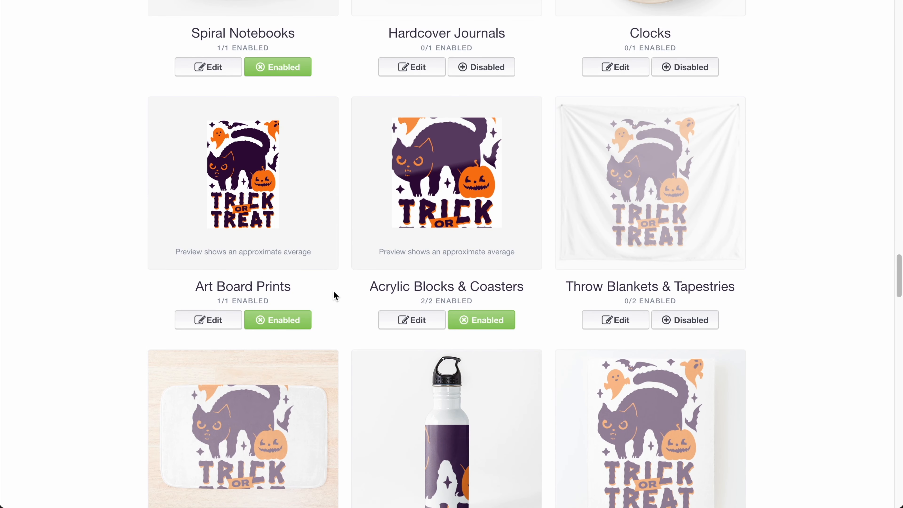
click(300, 320)
click(484, 320)
Step: Disable the Cotton Tote Bags, Pin Buttons, and Phone Wallets products
scroll(605, 214, down, 10)
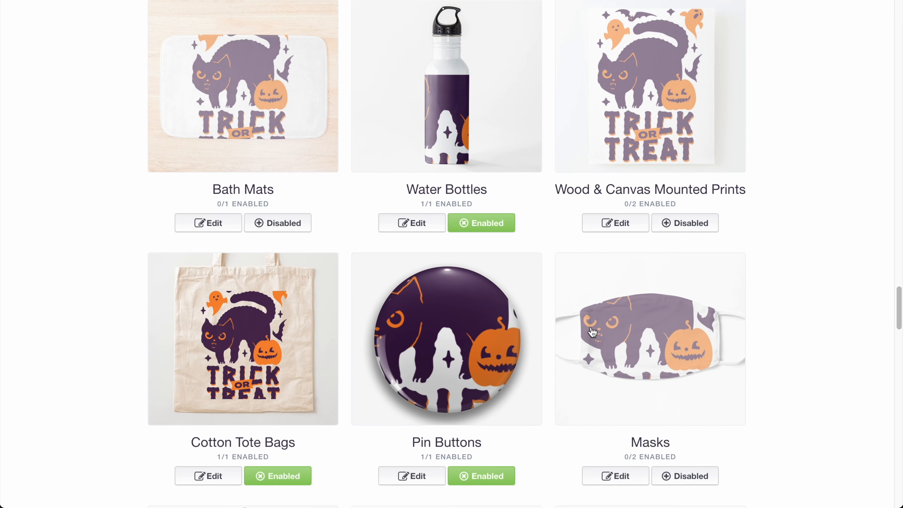
scroll(357, 387, down, 3)
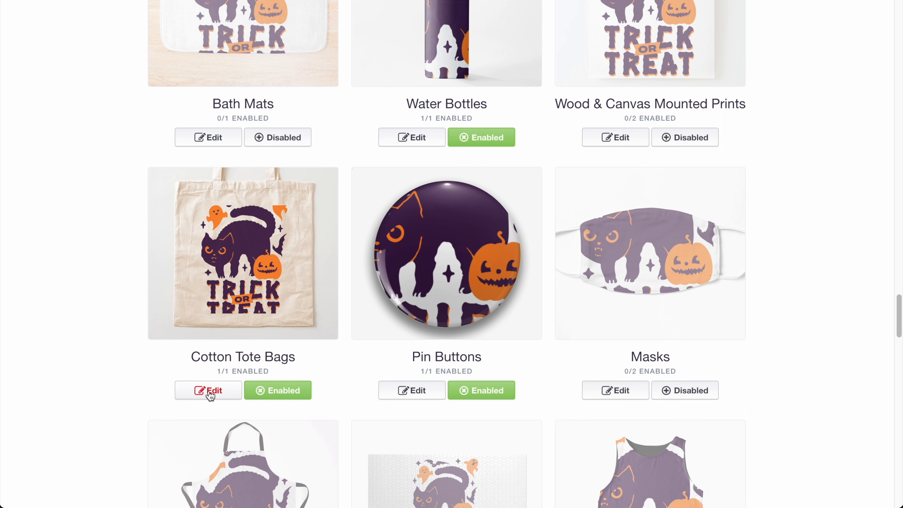
click(283, 398)
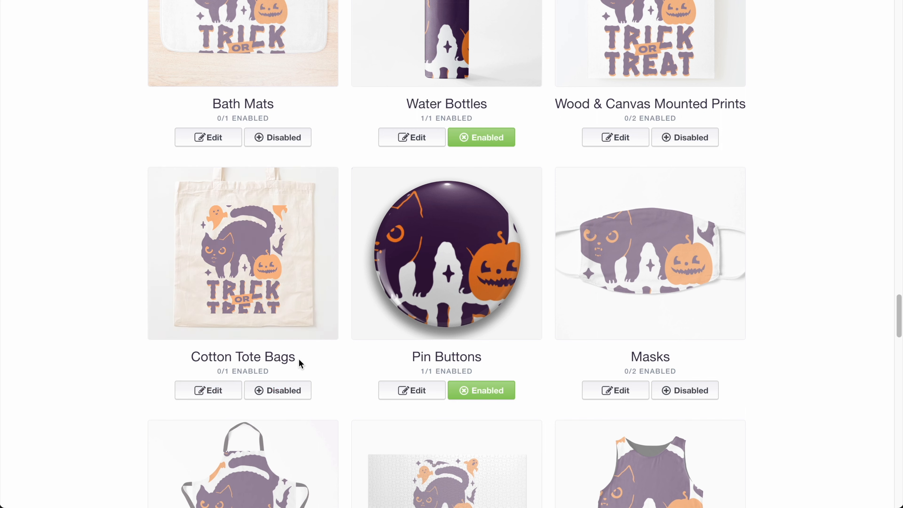
click(512, 398)
scroll(581, 396, down, 6)
scroll(583, 401, down, 10)
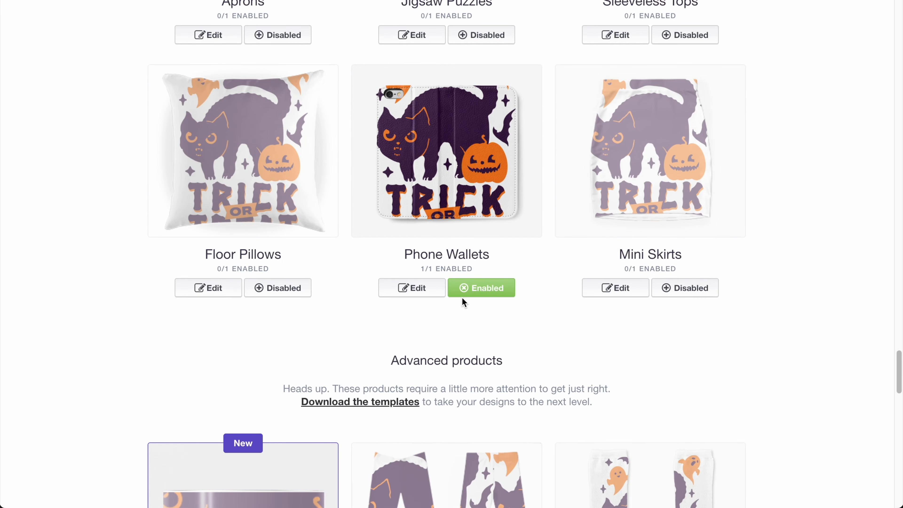
click(501, 291)
scroll(540, 298, down, 6)
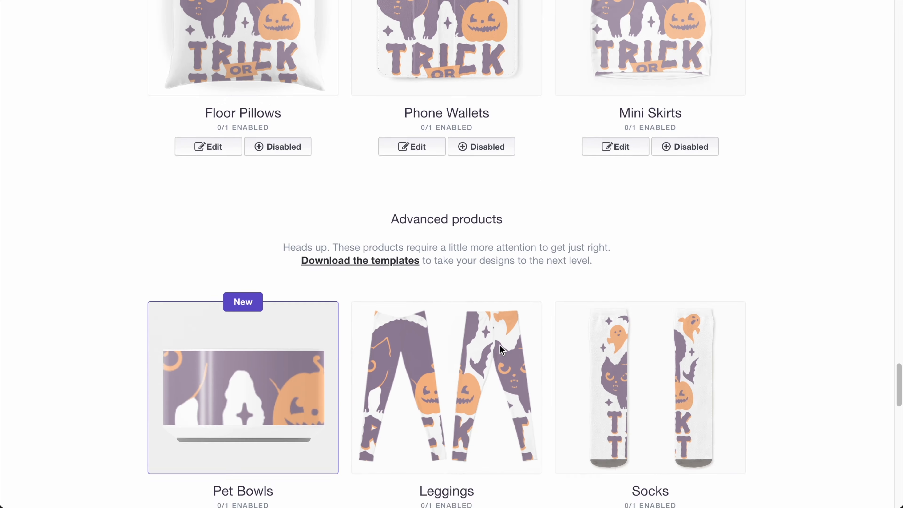
Step: Disable the Fitted Masks product in the advanced products section
scroll(576, 338, down, 10)
scroll(568, 327, up, 9)
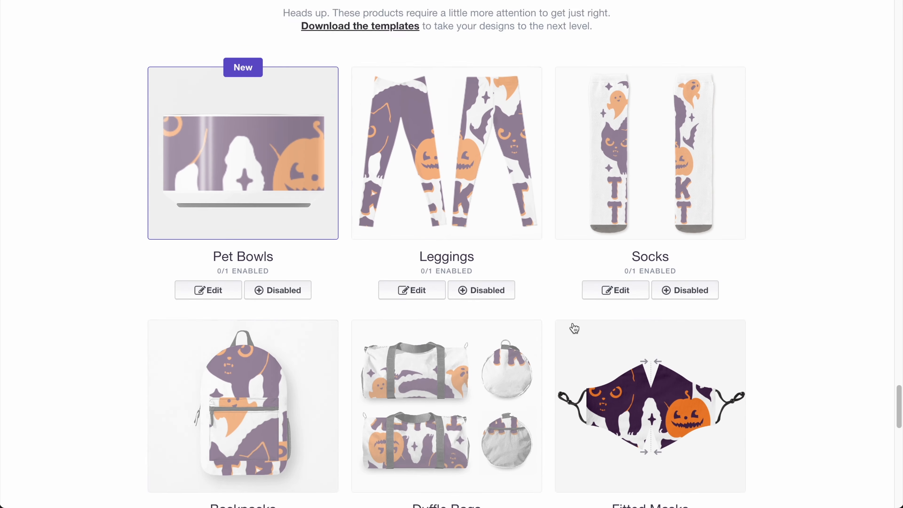
scroll(347, 351, down, 11)
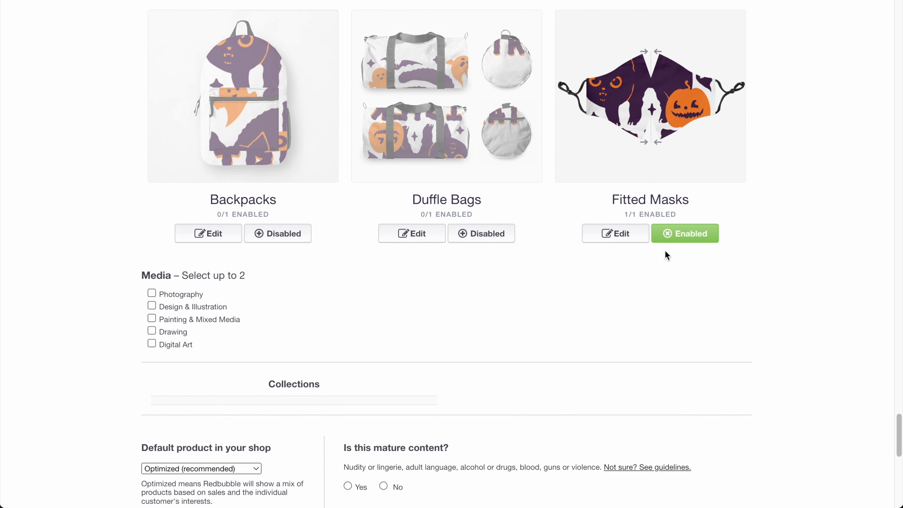
click(668, 237)
Step: Review the media, visibility and mature content settings and the save option, and check which product previews are enabled
scroll(808, 329, down, 11)
scroll(808, 329, up, 6)
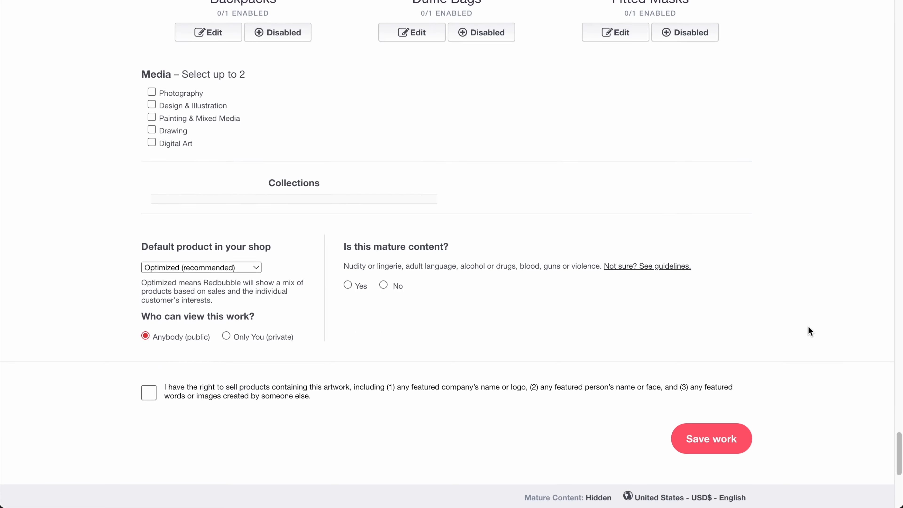
scroll(808, 331, down, 2)
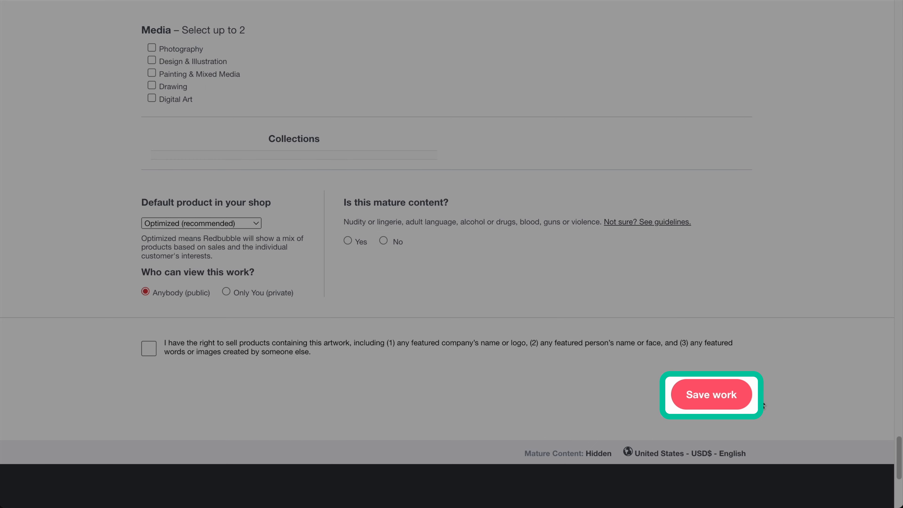
scroll(665, 409, up, 12)
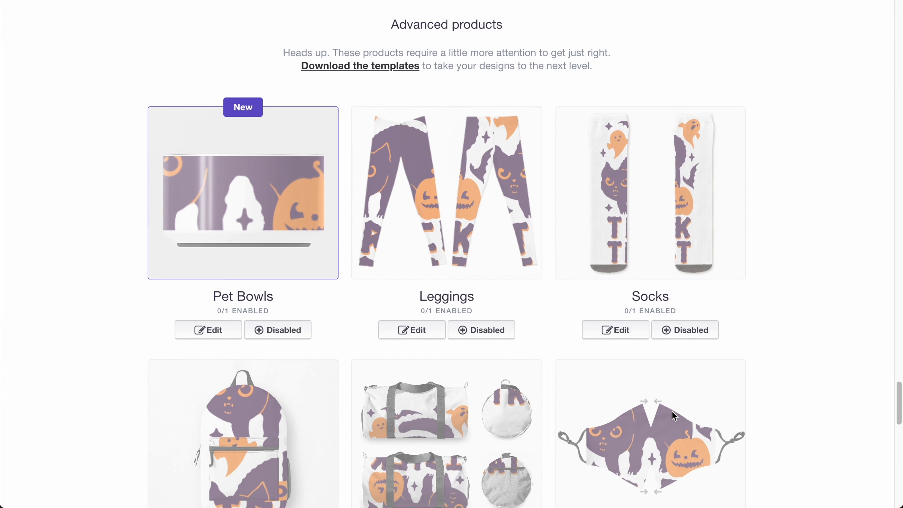
scroll(674, 415, up, 12)
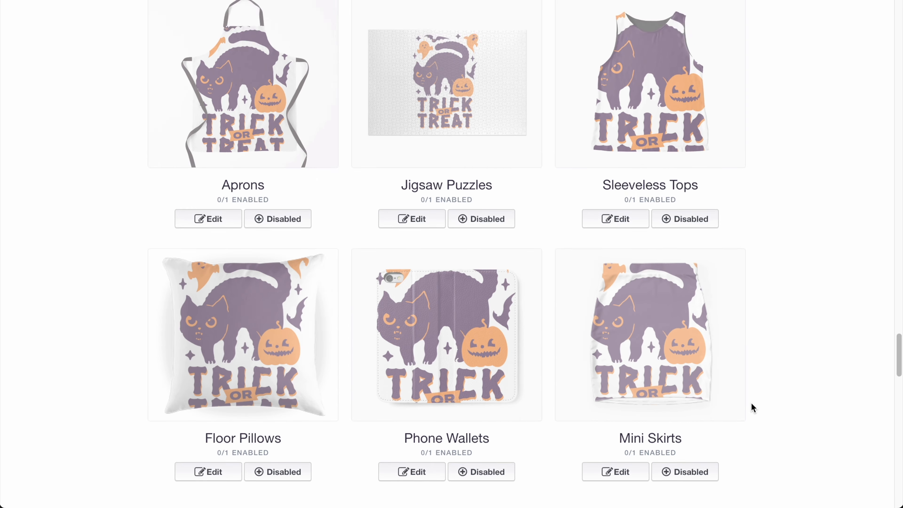
scroll(750, 402, up, 20)
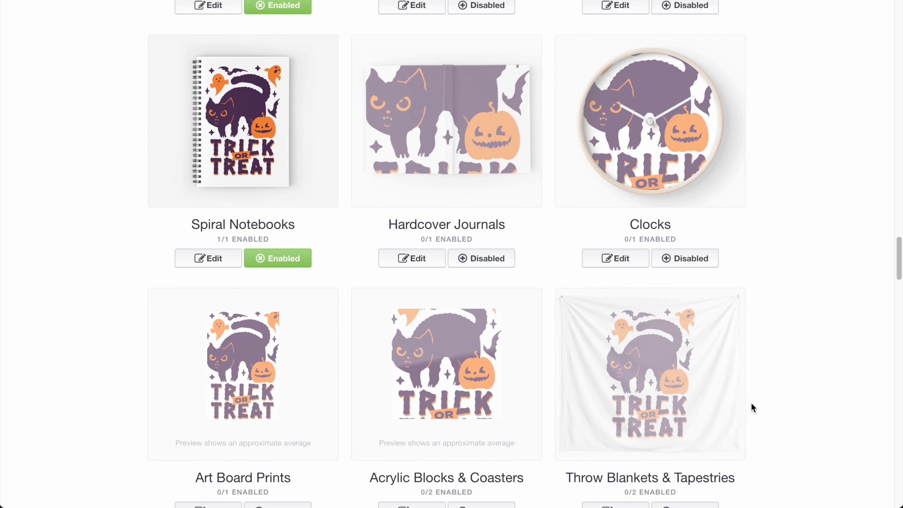
scroll(751, 403, down, 10)
click(491, 343)
scroll(844, 359, up, 20)
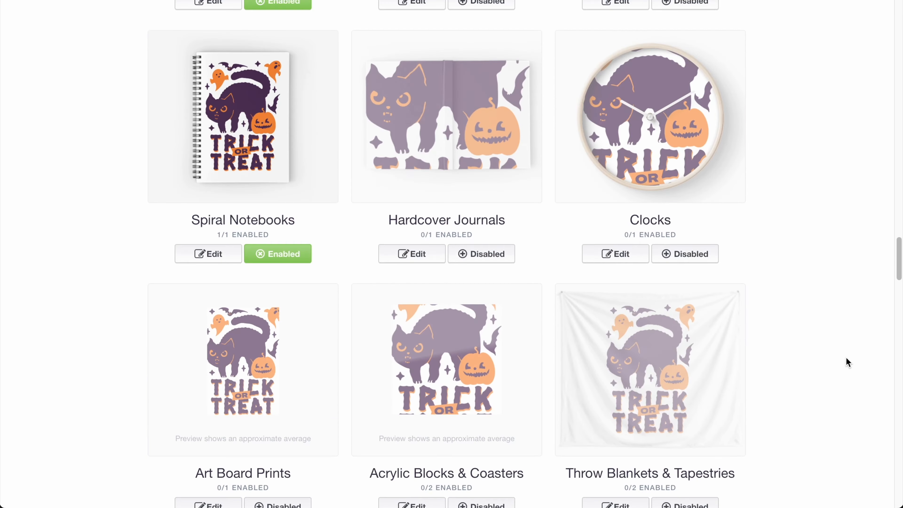
scroll(847, 361, up, 20)
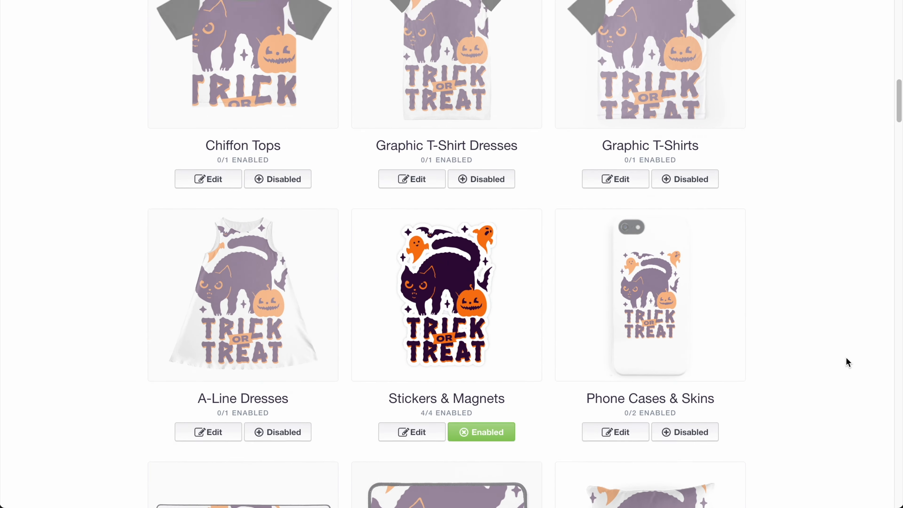
scroll(323, 369, up, 5)
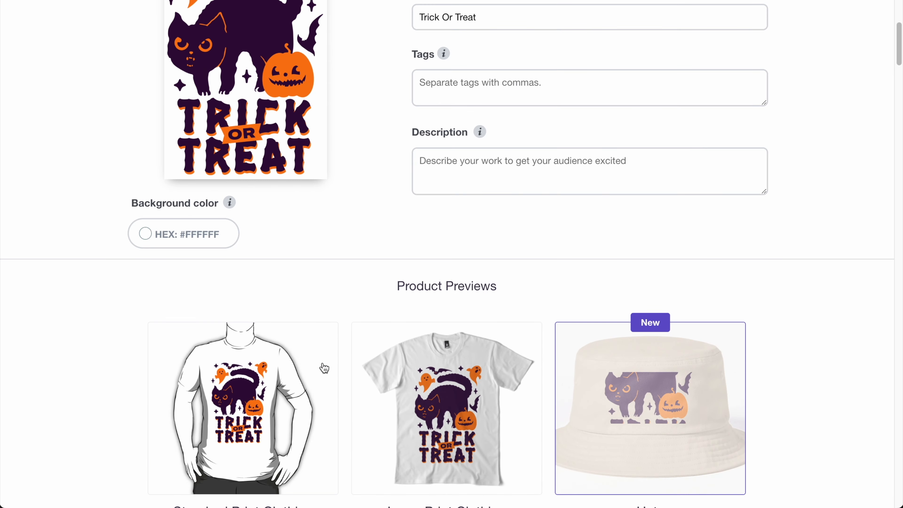
scroll(809, 328, up, 10)
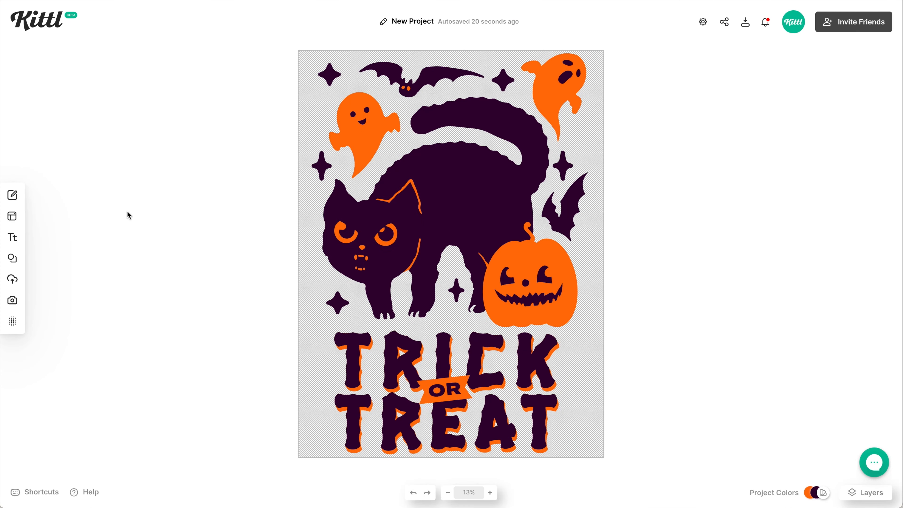
Step: Switch to Kittl and duplicate the Trick or Treat project in My Projects
click(12, 195)
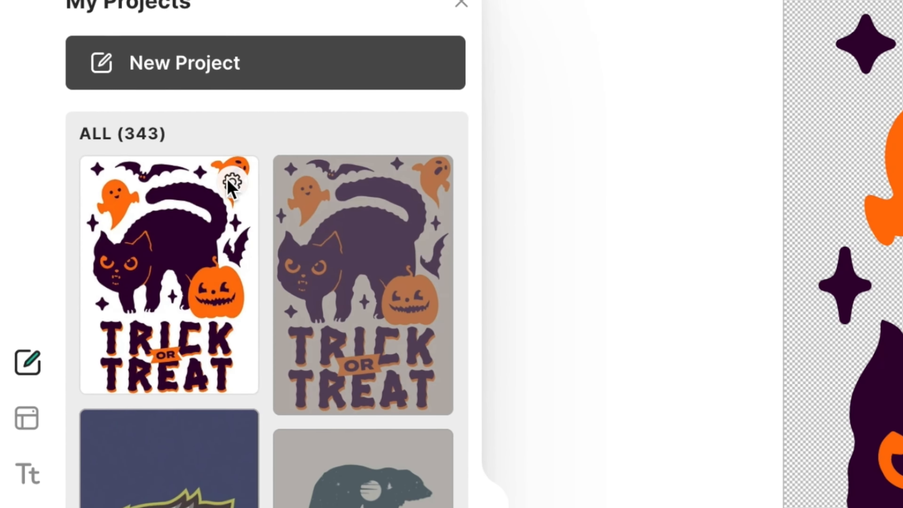
click(164, 157)
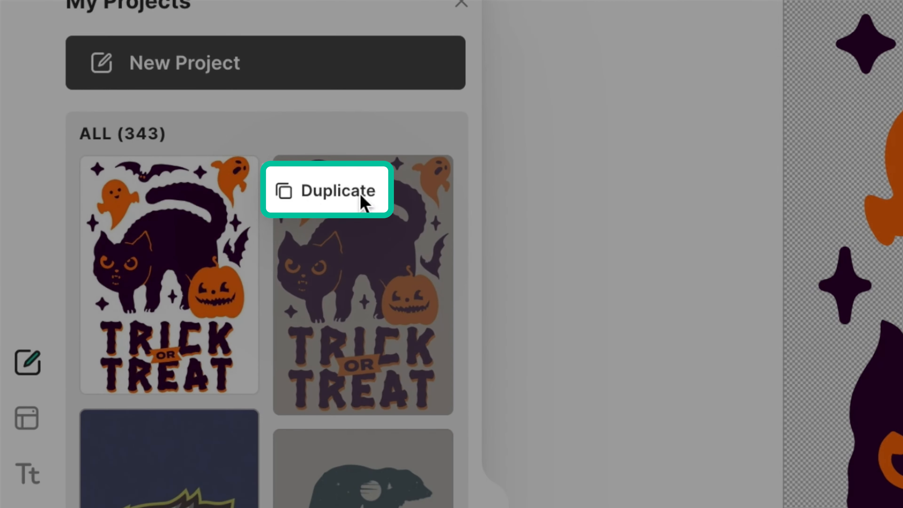
click(343, 191)
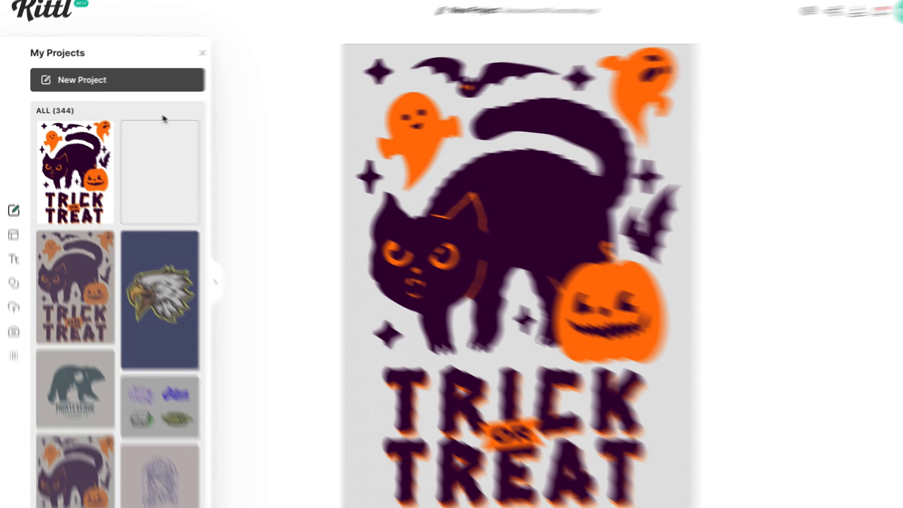
click(175, 58)
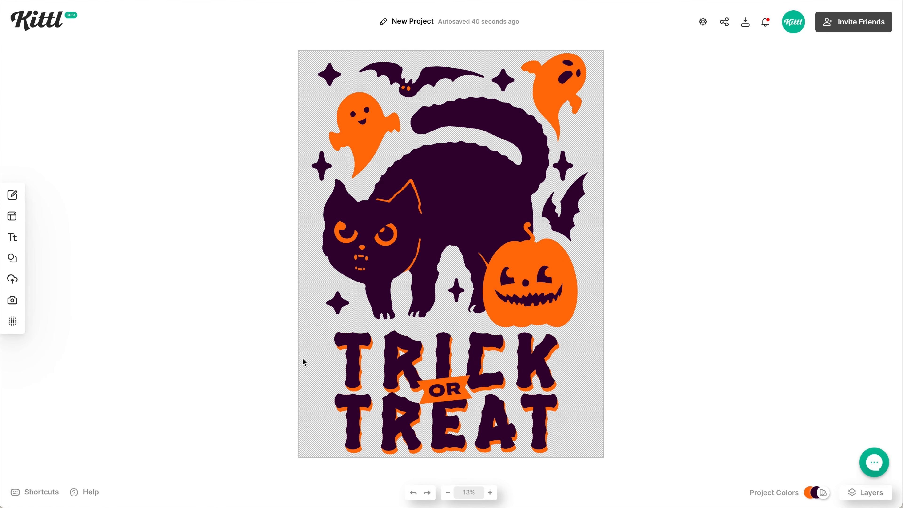
Step: Delete the "TRICK OR TREAT" lettering and set the artboard to a custom size of 4500 × 4500 px
drag(303, 361, 622, 448)
key(Delete)
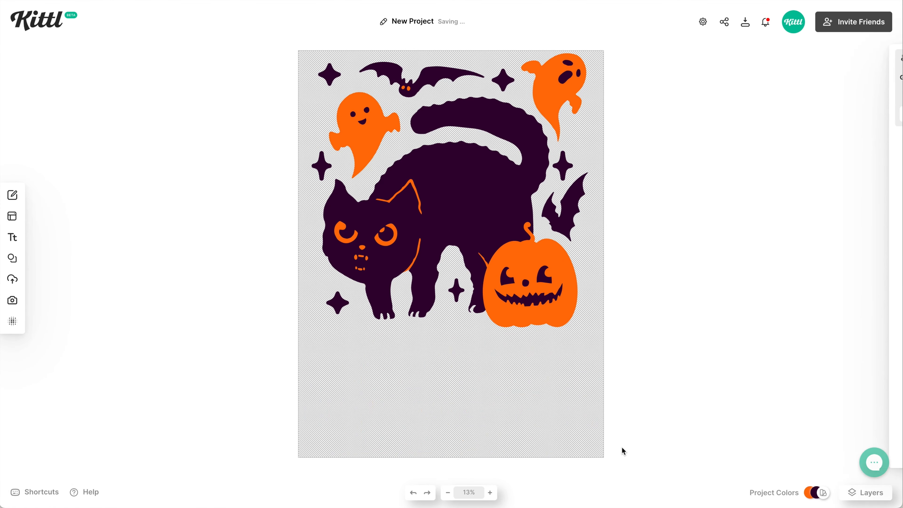
click(701, 20)
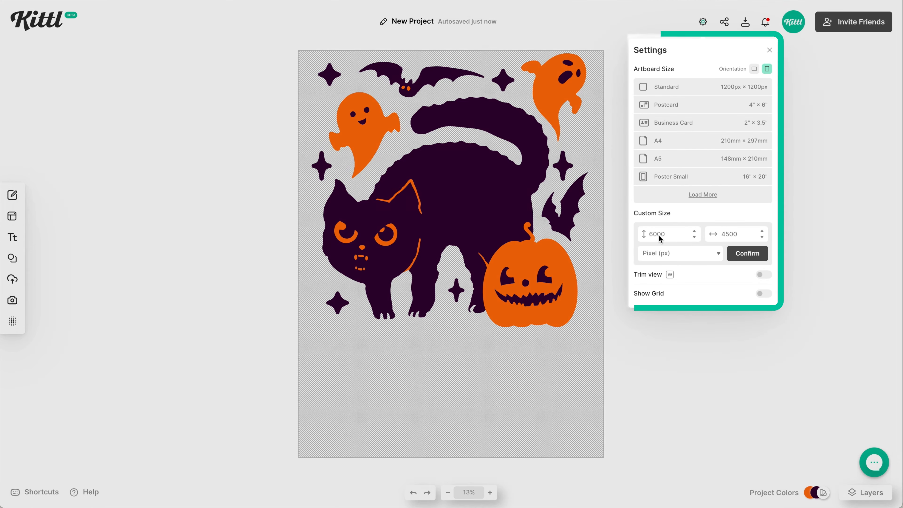
double_click(676, 239)
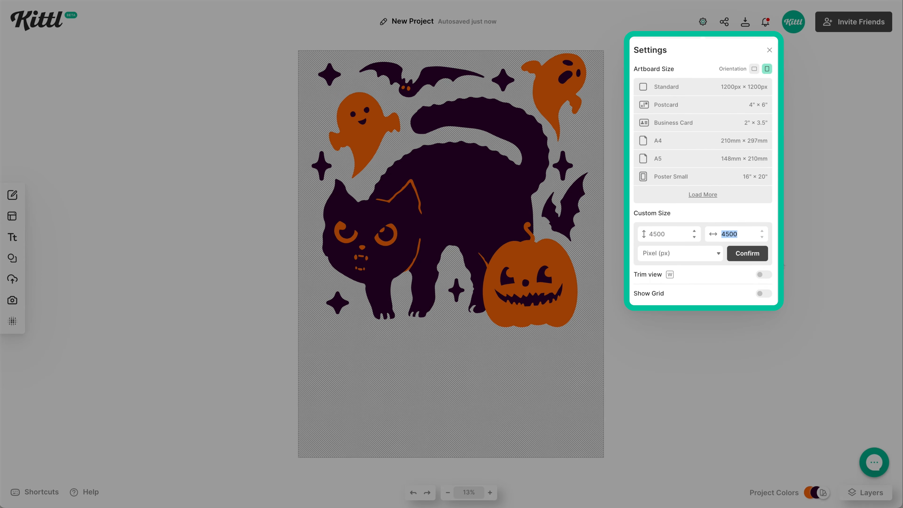
click(746, 253)
click(641, 427)
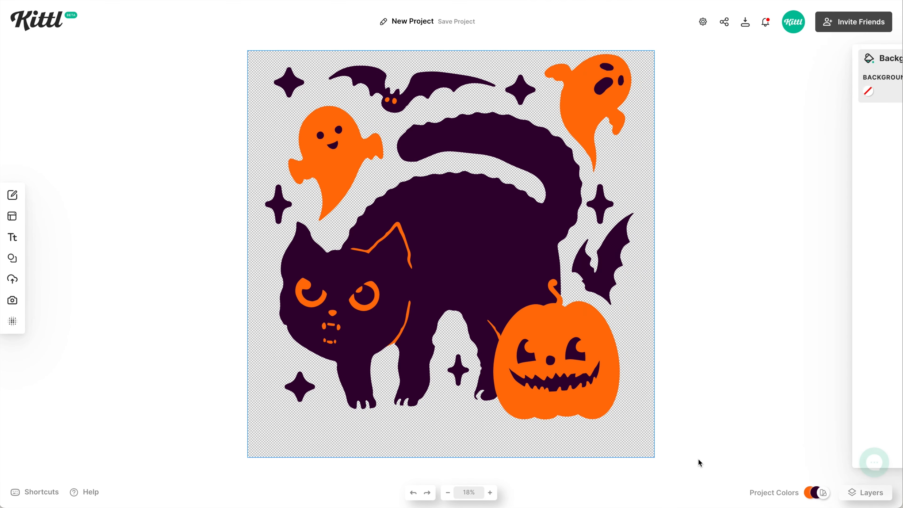
Step: Select all remaining illustration elements, then enlarge and reposition them together to fill the square artboard
drag(698, 458, 243, 64)
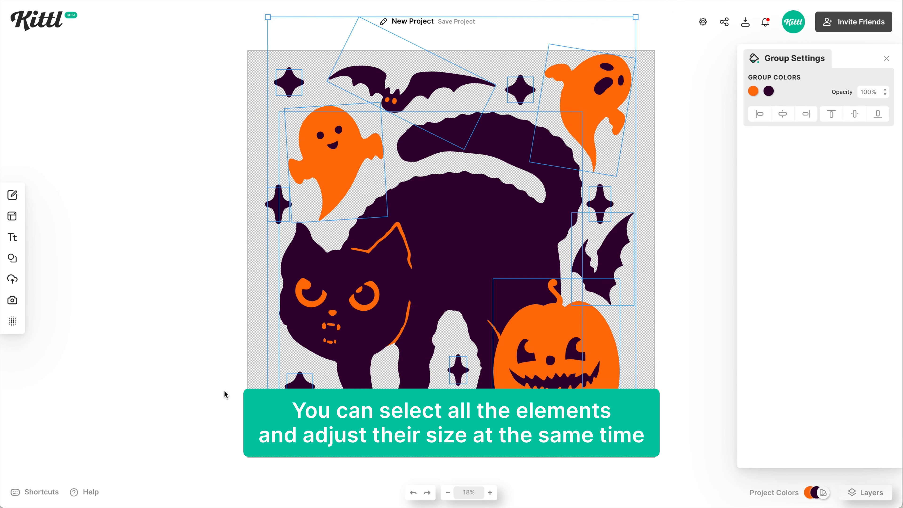
drag(267, 421, 251, 440)
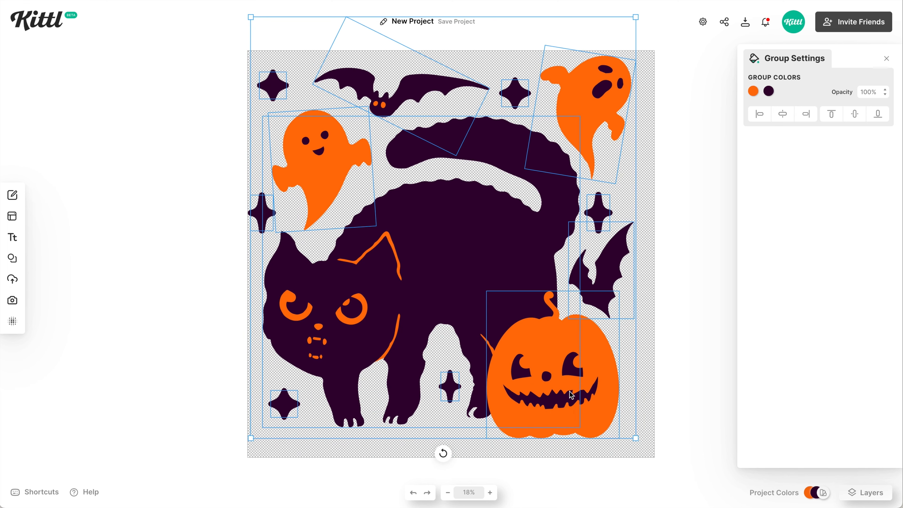
drag(571, 396, 581, 402)
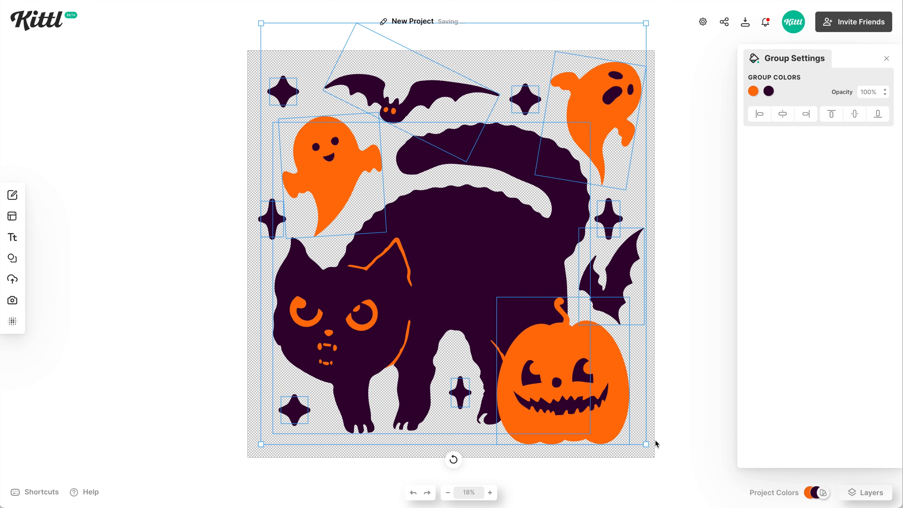
drag(646, 442, 654, 447)
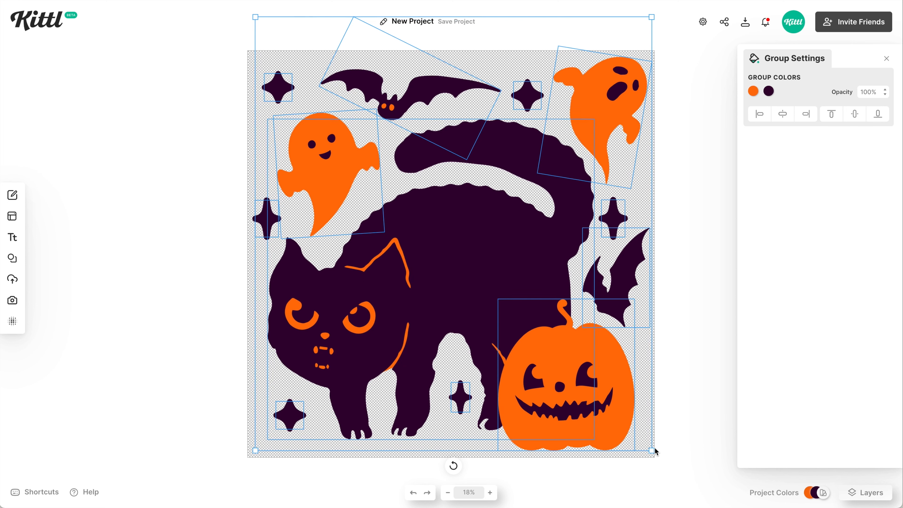
Step: Download the square design as a PNG at 6000 × 6000 px
click(745, 22)
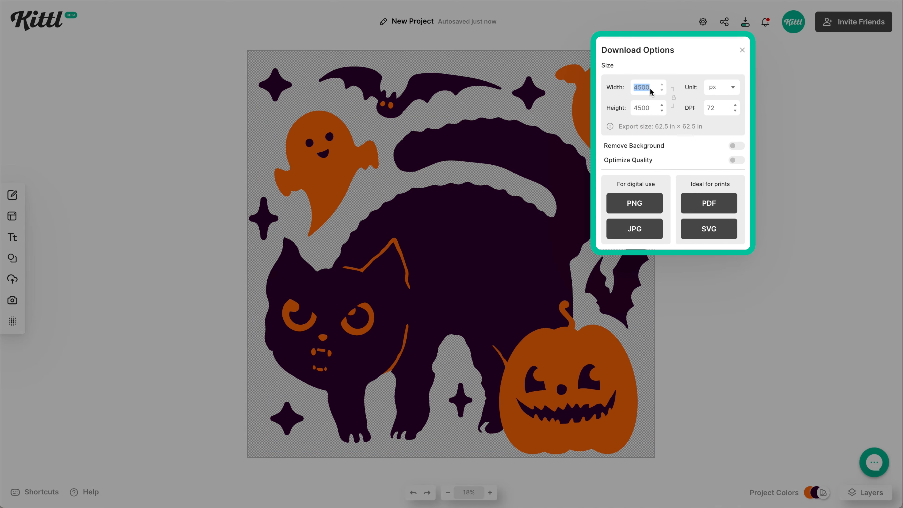
text(6000)
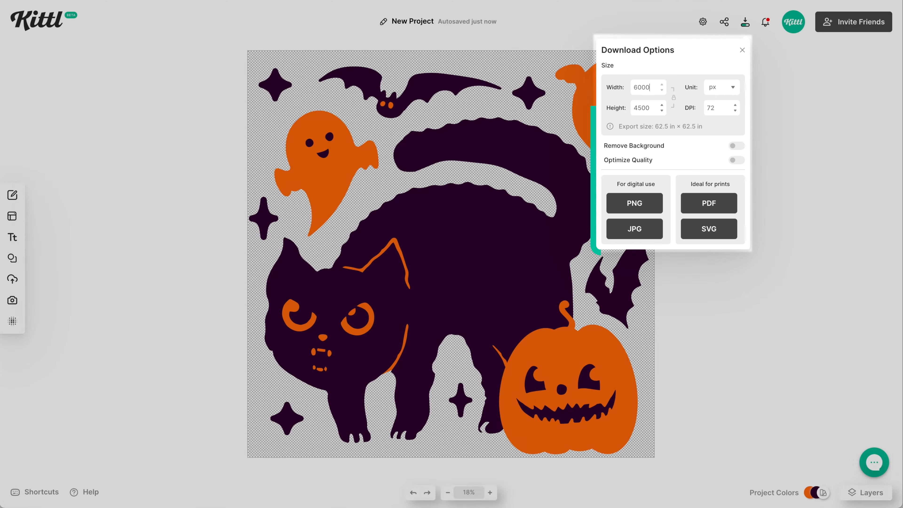
key(Tab)
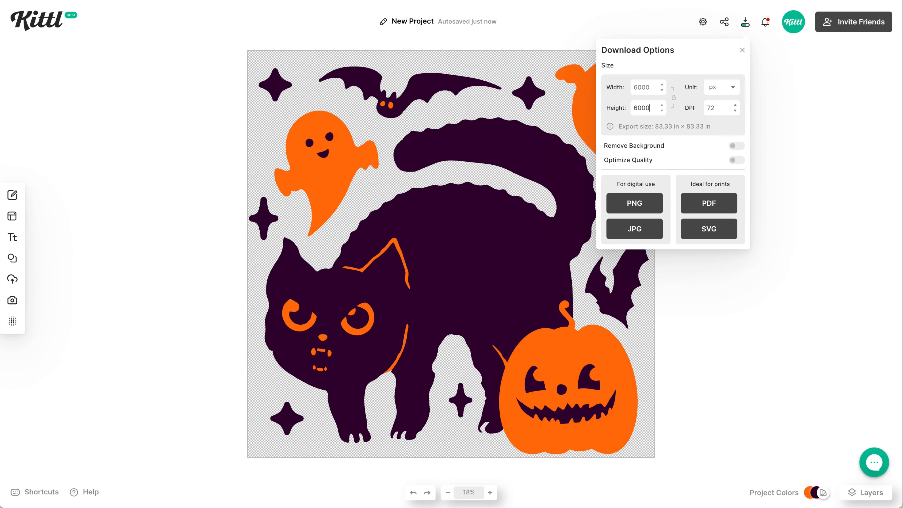
click(641, 205)
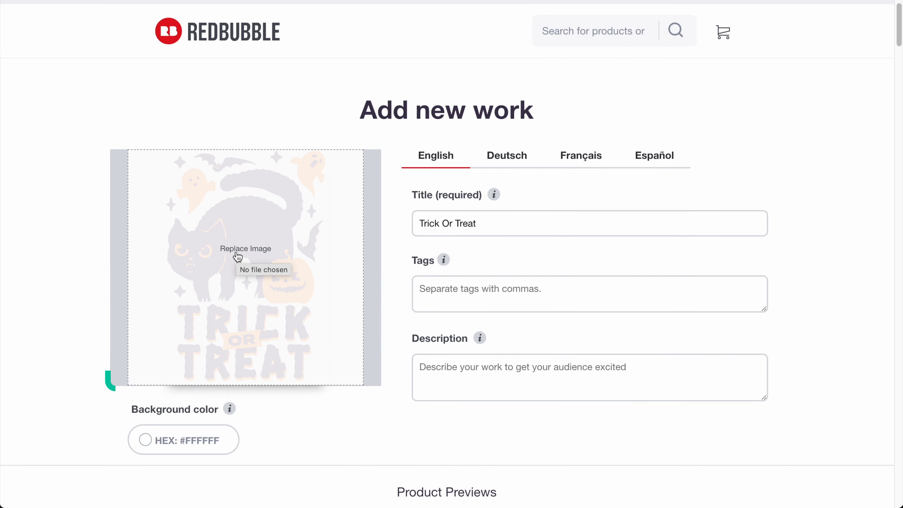
Step: Switch to Redbubble and replace the artwork image with the Trick or Treat PNG from the Square Size folder
click(241, 251)
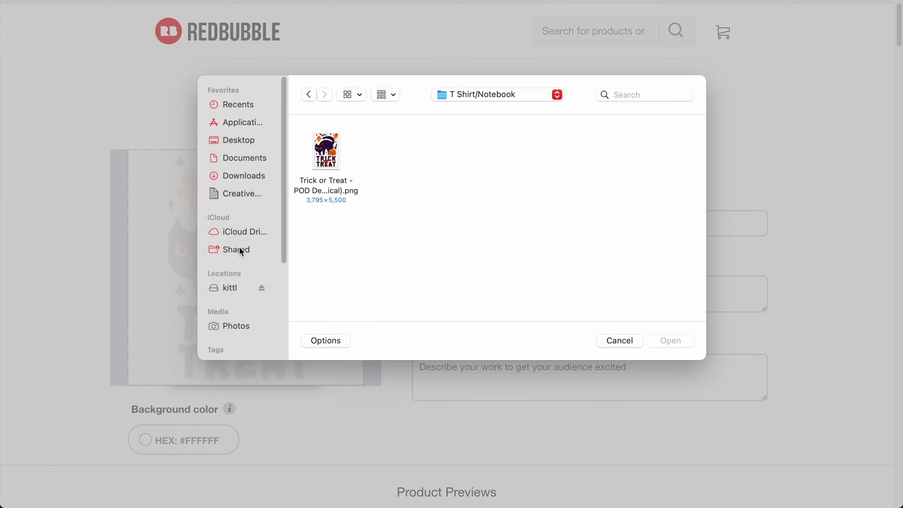
key(super+Up)
click(394, 159)
double_click(395, 158)
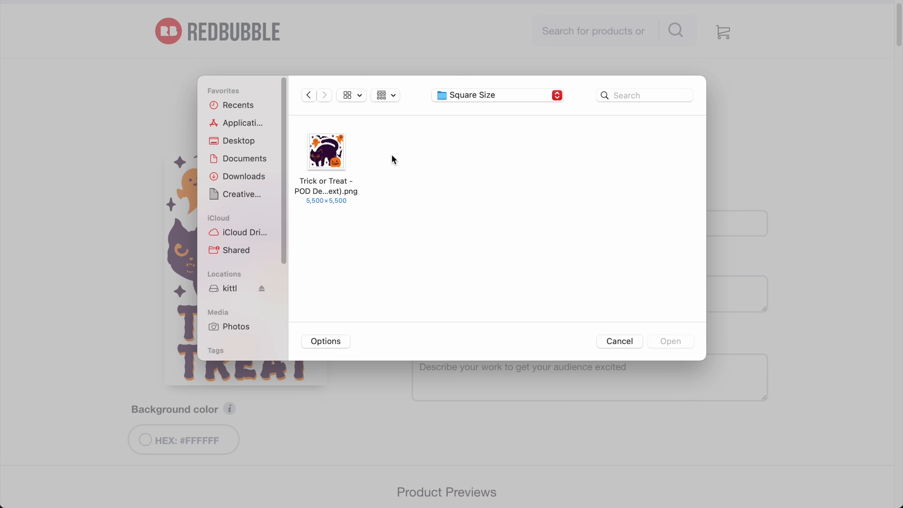
click(319, 156)
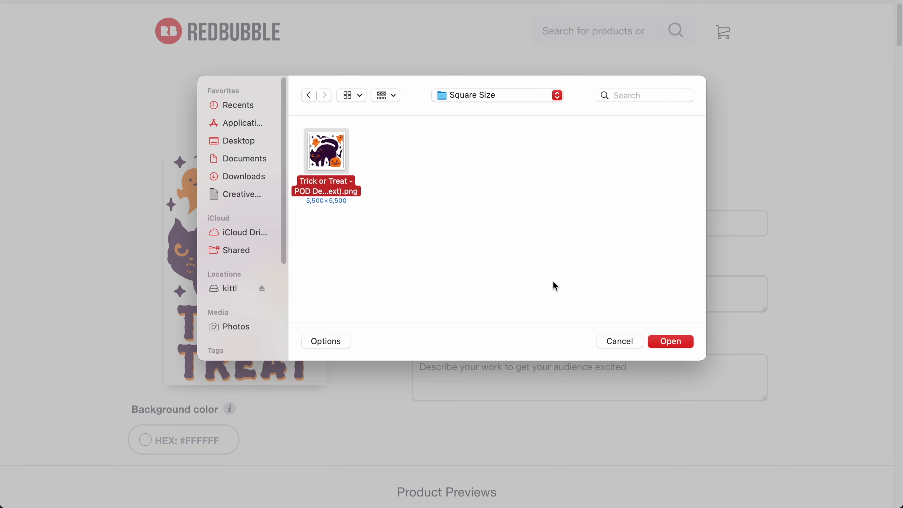
click(676, 342)
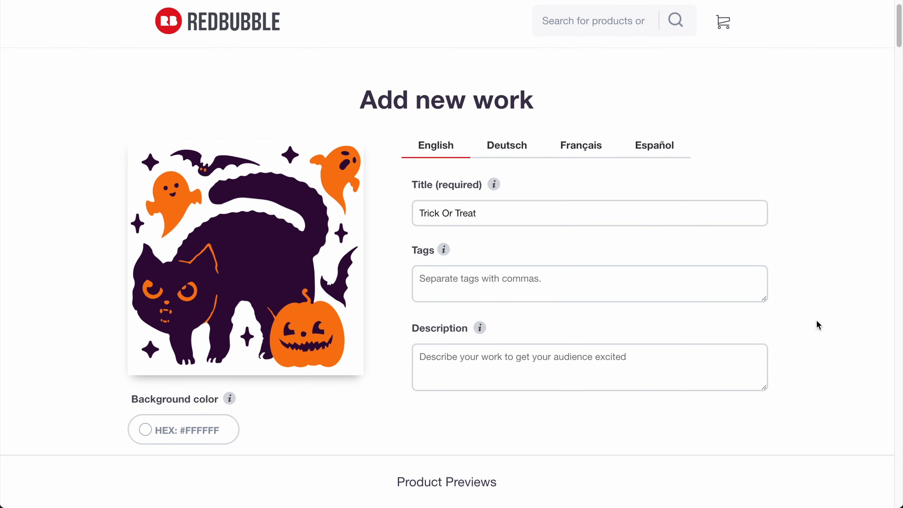
Step: Disable the Standard Print Clothing, Large Print Clothing, and Hats products for the square artwork
scroll(816, 321, down, 2)
scroll(816, 321, down, 8)
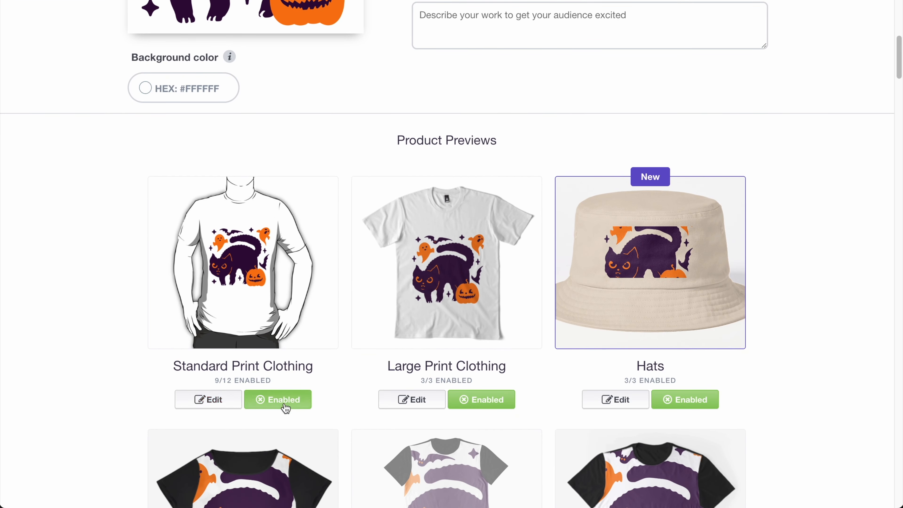
click(282, 401)
click(488, 400)
scroll(489, 400, down, 1)
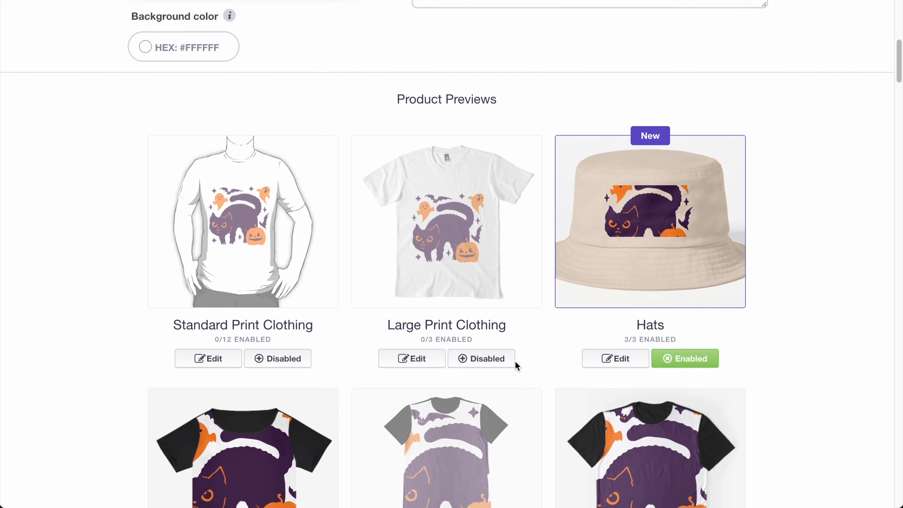
scroll(614, 234, down, 1)
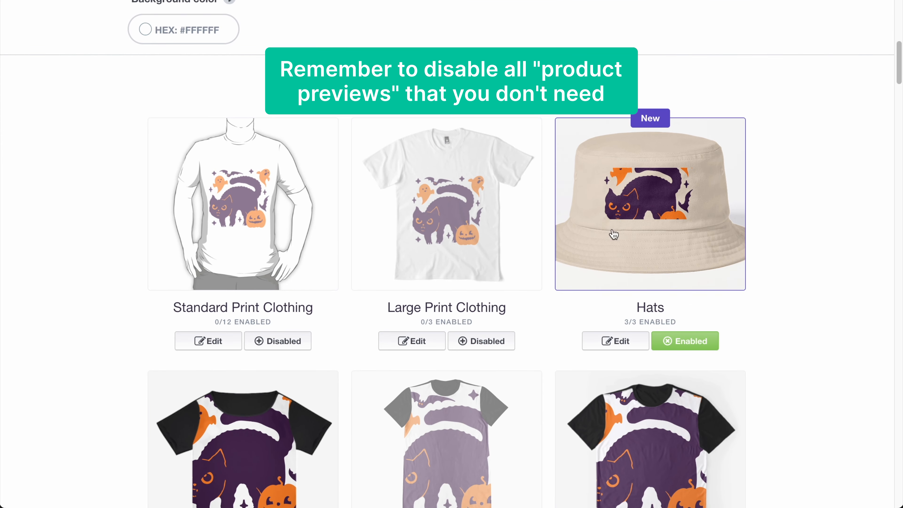
scroll(671, 291, down, 1)
click(677, 320)
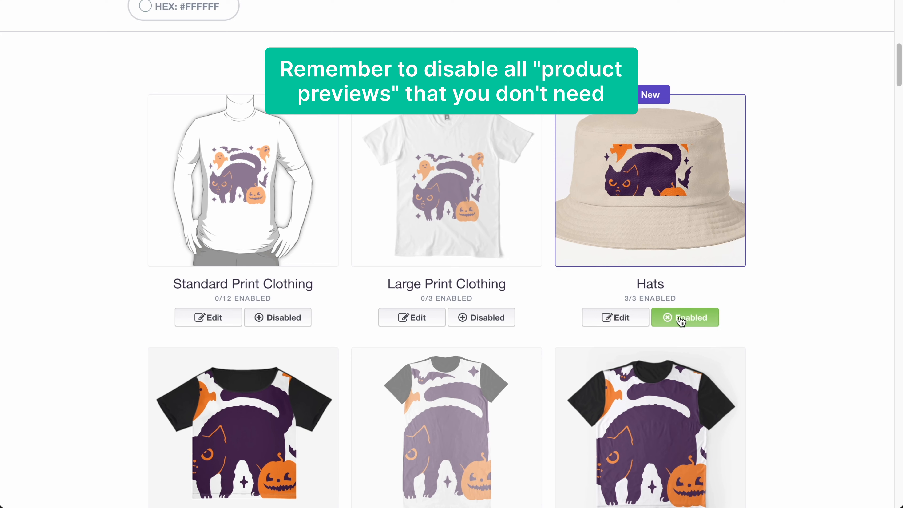
Step: Disable the Chiffon Tops product
scroll(760, 322, down, 5)
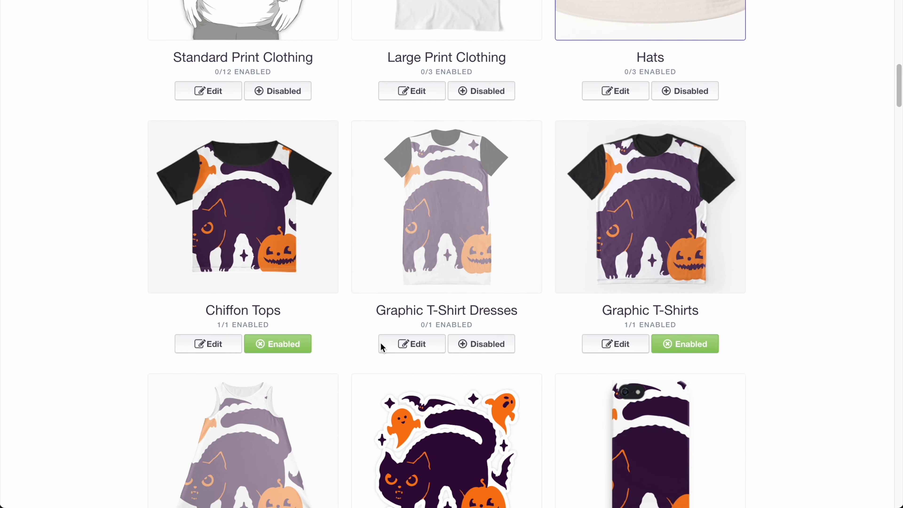
click(272, 344)
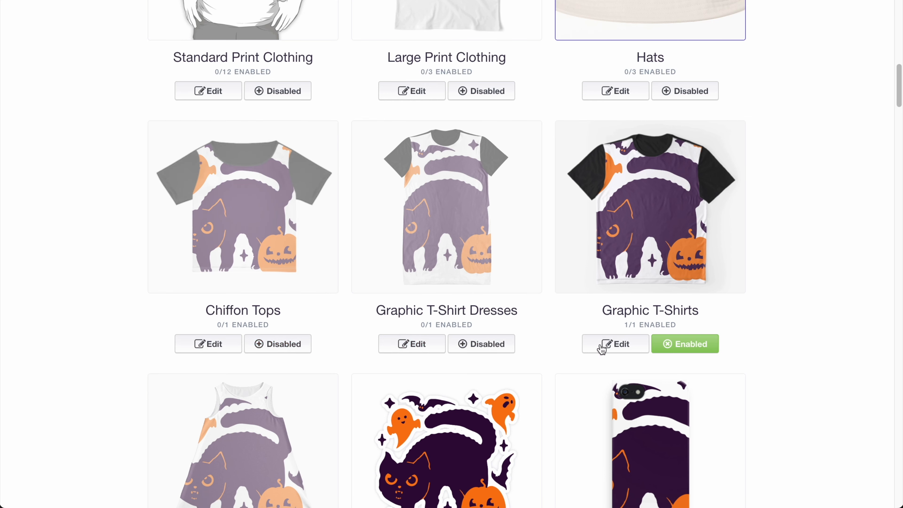
Step: Scale the Graphic T-Shirts artwork to 45%, position it lower on the shirt, and apply the changes
click(627, 344)
scroll(597, 358, down, 8)
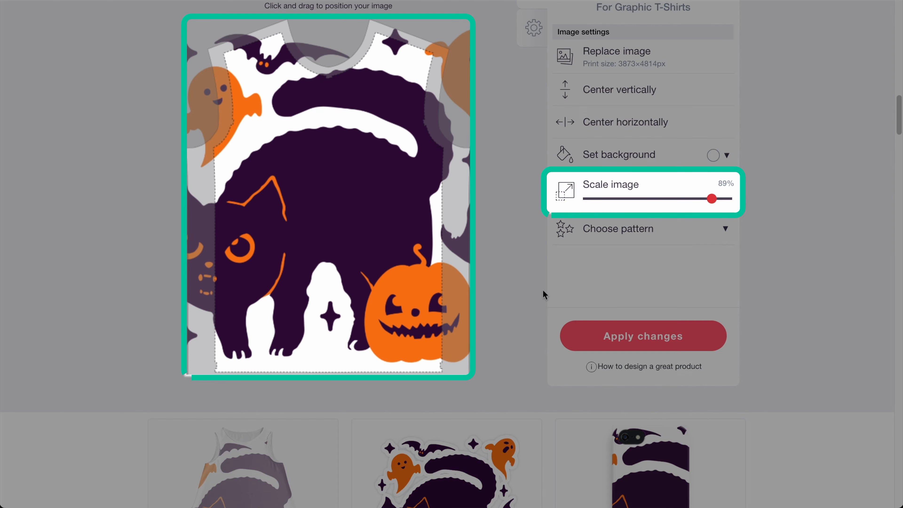
drag(711, 199, 651, 200)
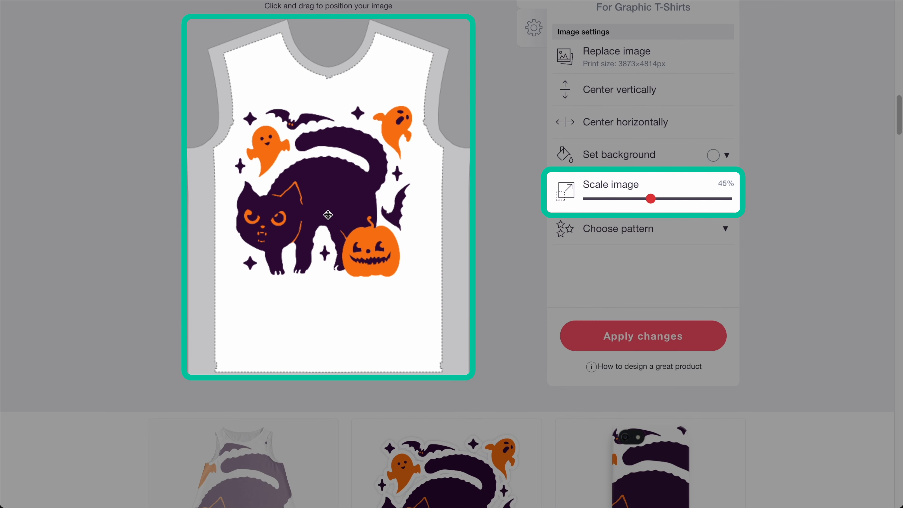
drag(328, 214, 332, 251)
scroll(665, 343, down, 1)
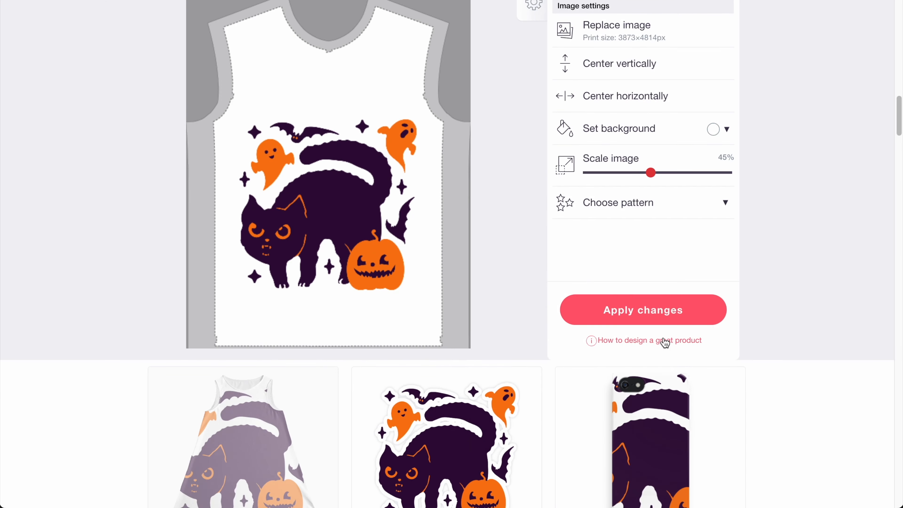
click(653, 314)
scroll(795, 327, up, 8)
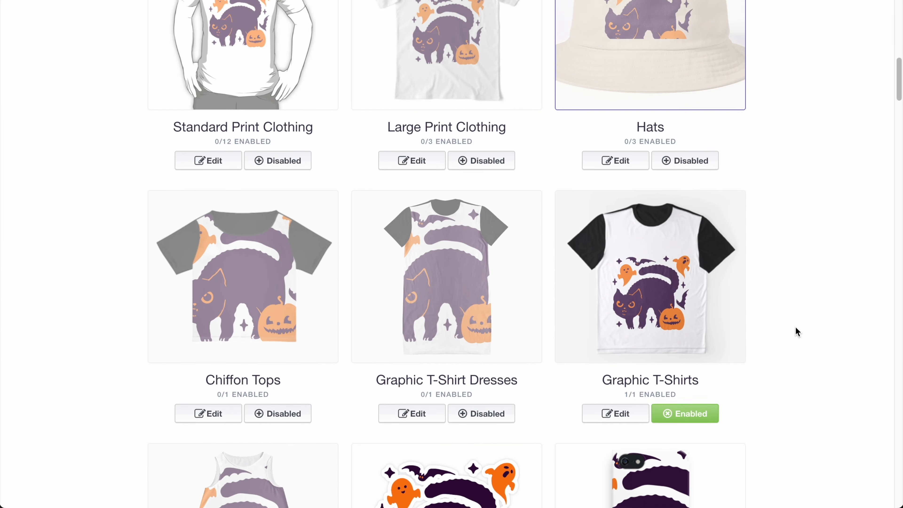
Step: Disable the Graphic T-Shirts and Phone Cases & Skins products
scroll(795, 328, down, 1)
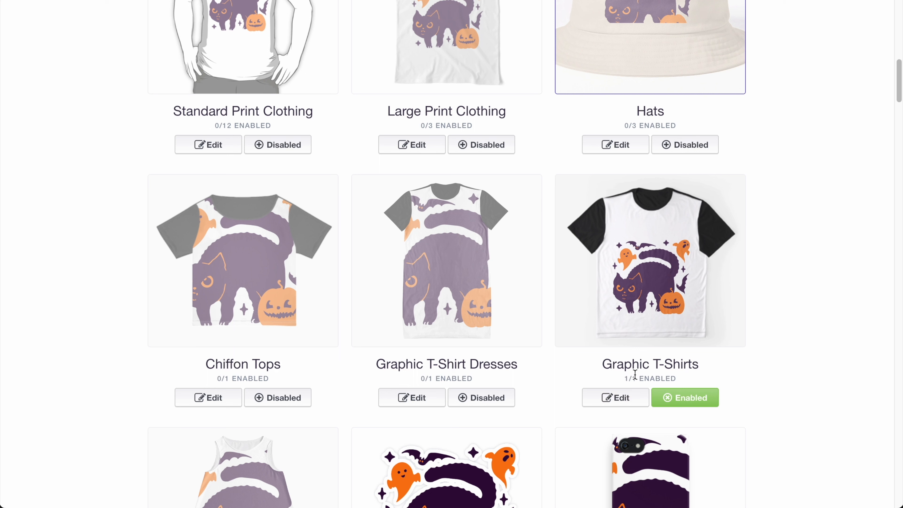
click(684, 397)
scroll(686, 359, up, 5)
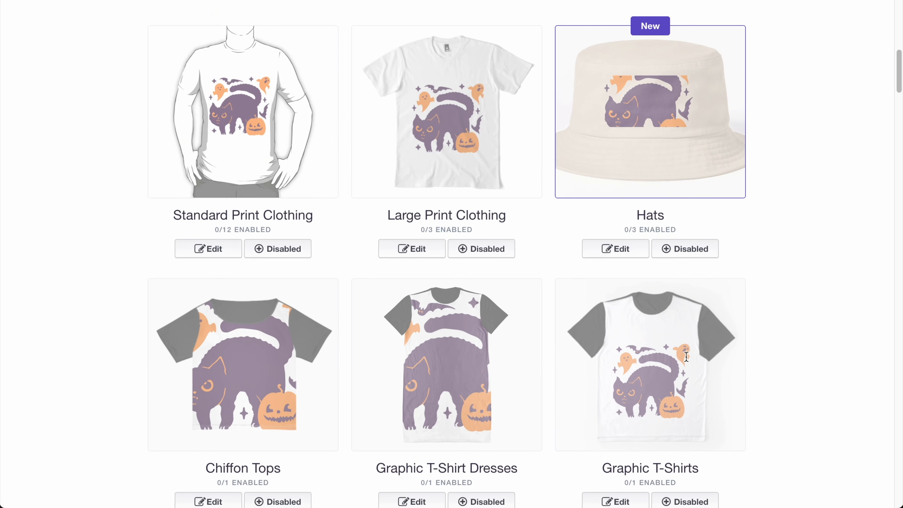
scroll(686, 355, down, 10)
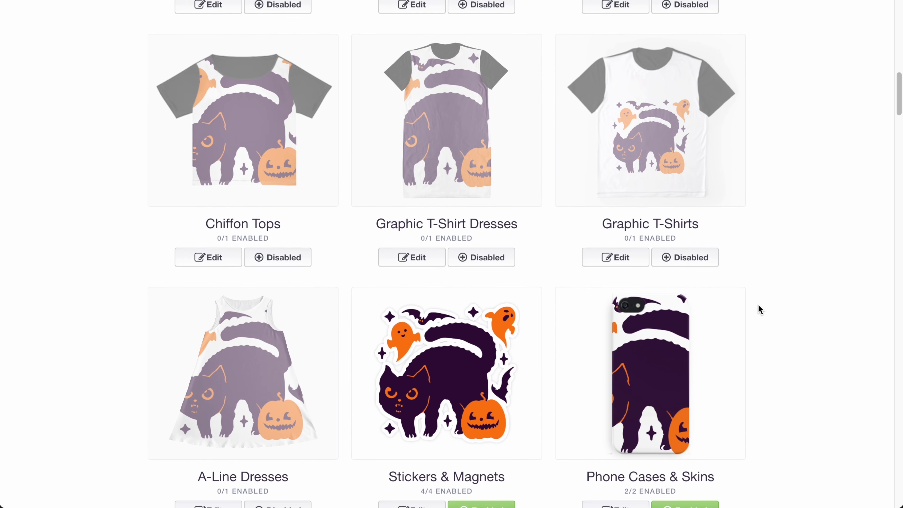
scroll(759, 308, down, 4)
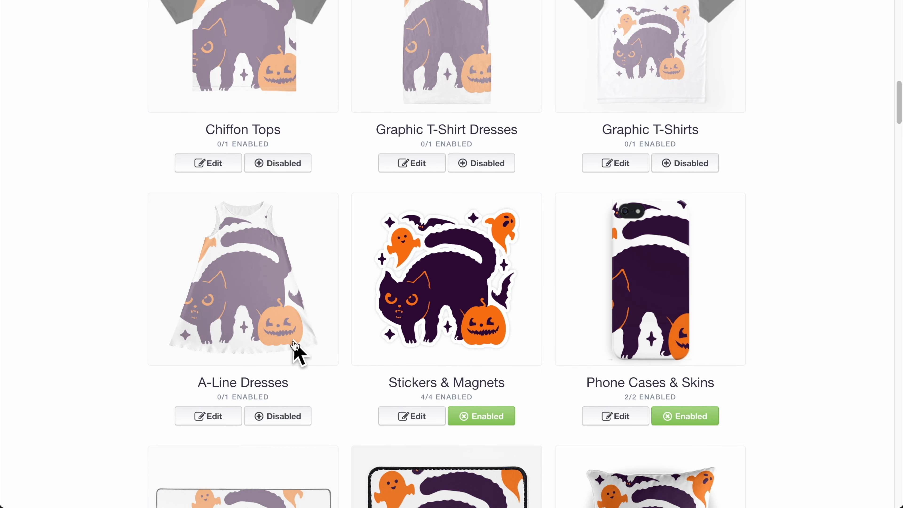
scroll(528, 357, down, 1)
scroll(528, 357, down, 3)
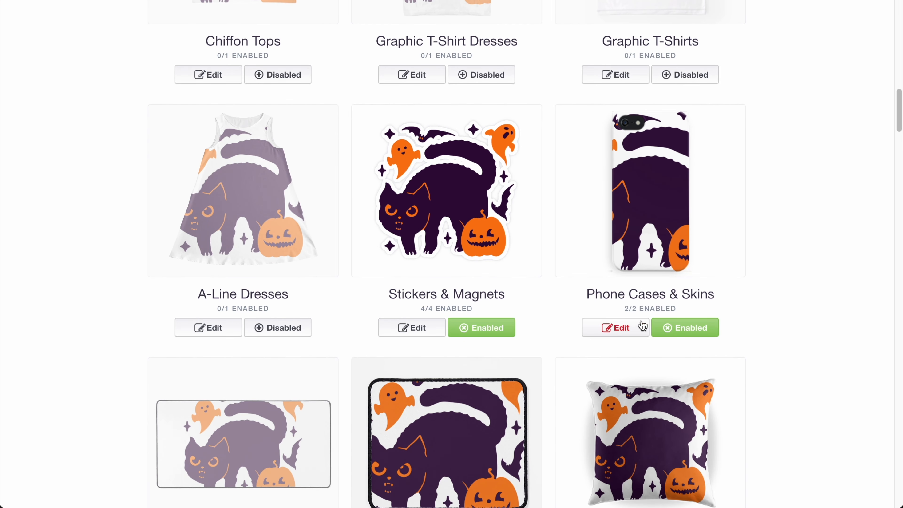
click(675, 329)
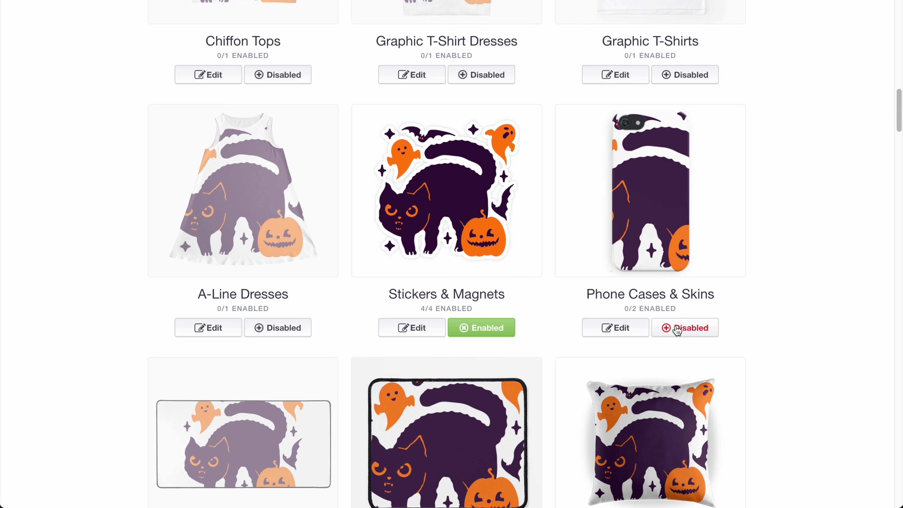
Step: Scale the Mouse Pads artwork to 36%, center it vertically, and apply the changes
scroll(792, 335, down, 3)
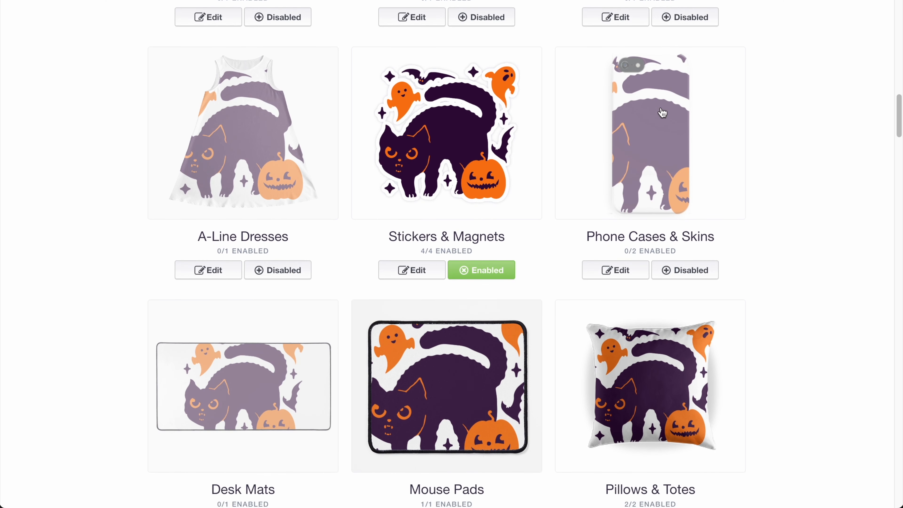
scroll(803, 247, down, 3)
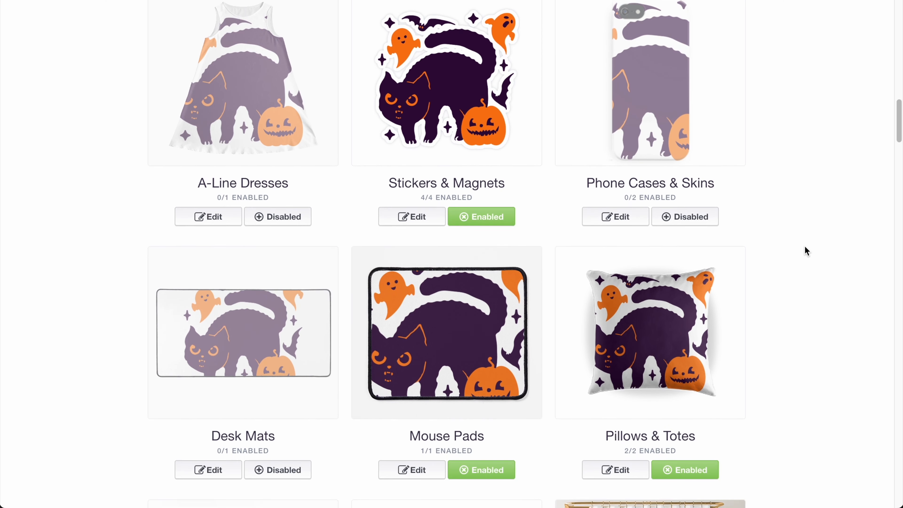
scroll(804, 250, down, 3)
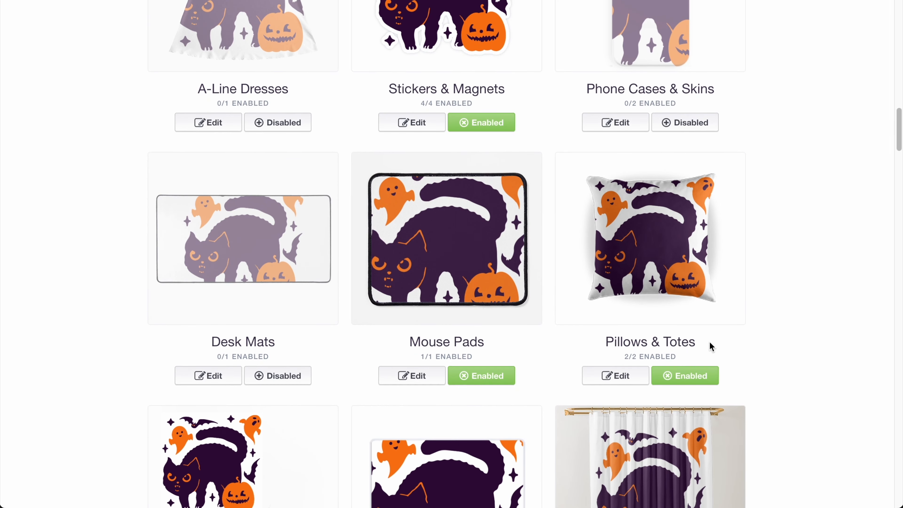
click(433, 379)
scroll(730, 332, down, 10)
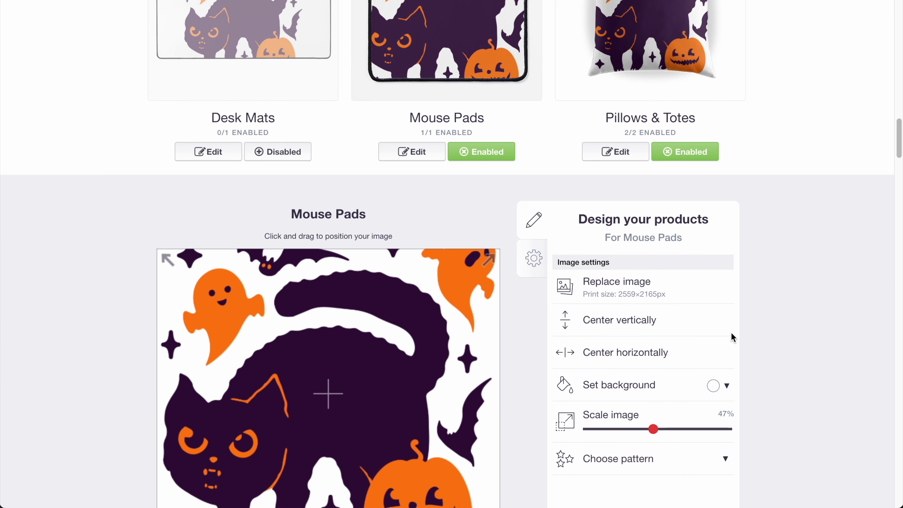
drag(652, 314, 638, 315)
click(627, 207)
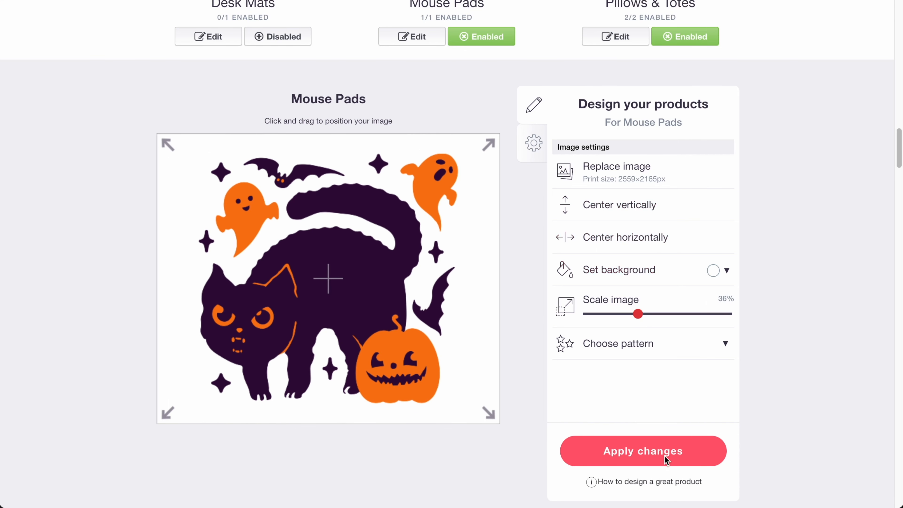
click(635, 451)
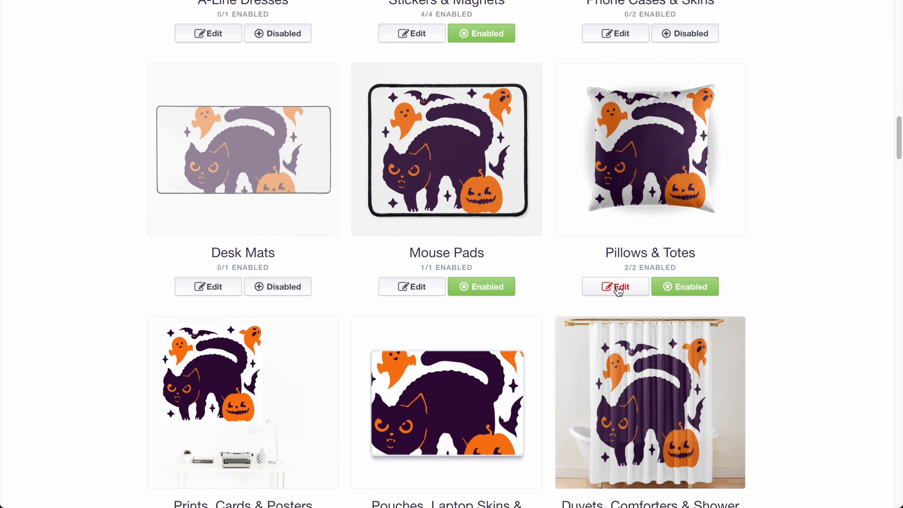
Step: Scale the Pillows & Totes artwork to 36% and apply the changes
click(618, 290)
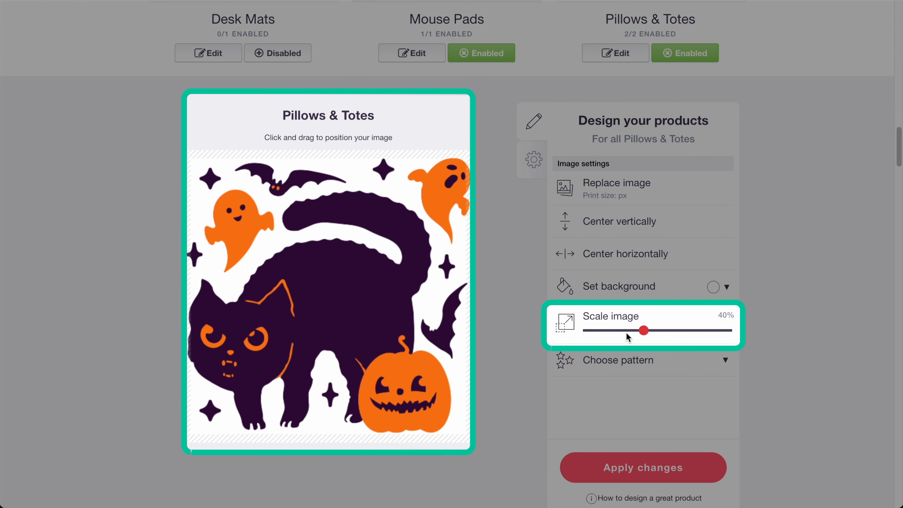
drag(625, 333, 636, 331)
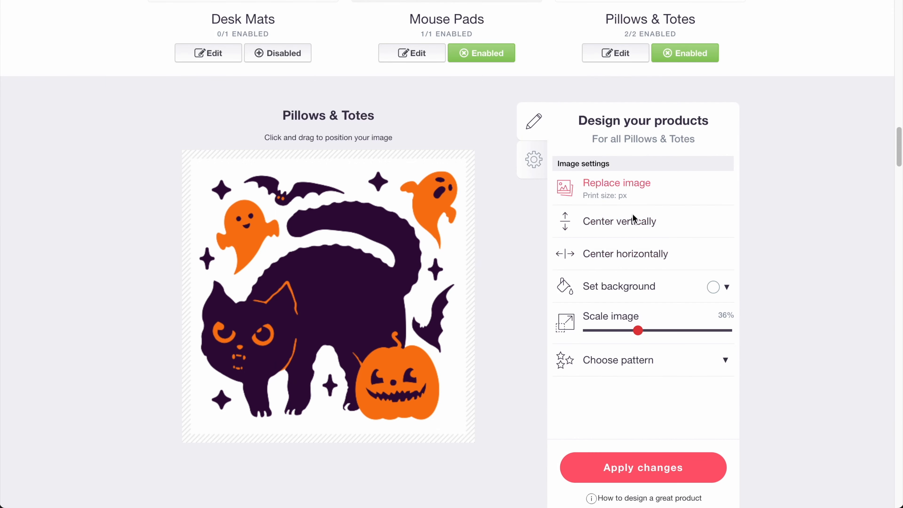
click(637, 464)
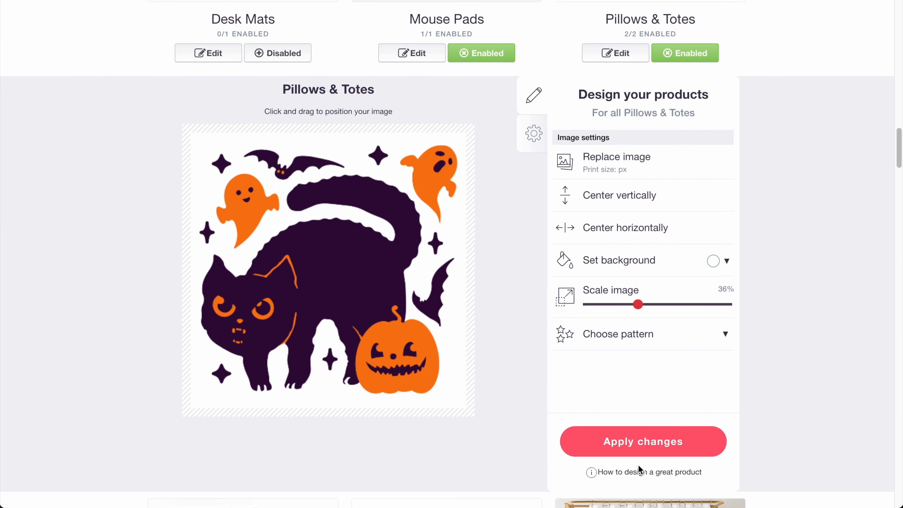
scroll(738, 403, up, 3)
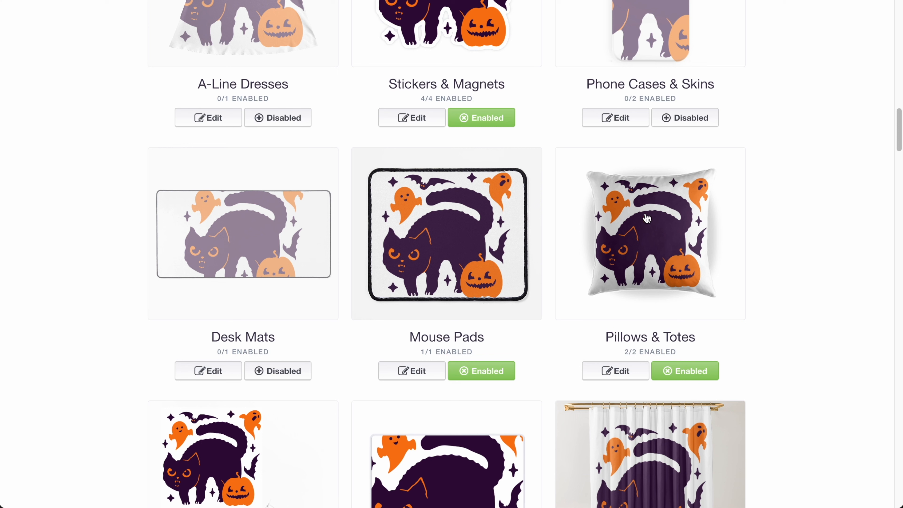
Step: Disable the Prints, Cards & Posters products
scroll(740, 286, down, 8)
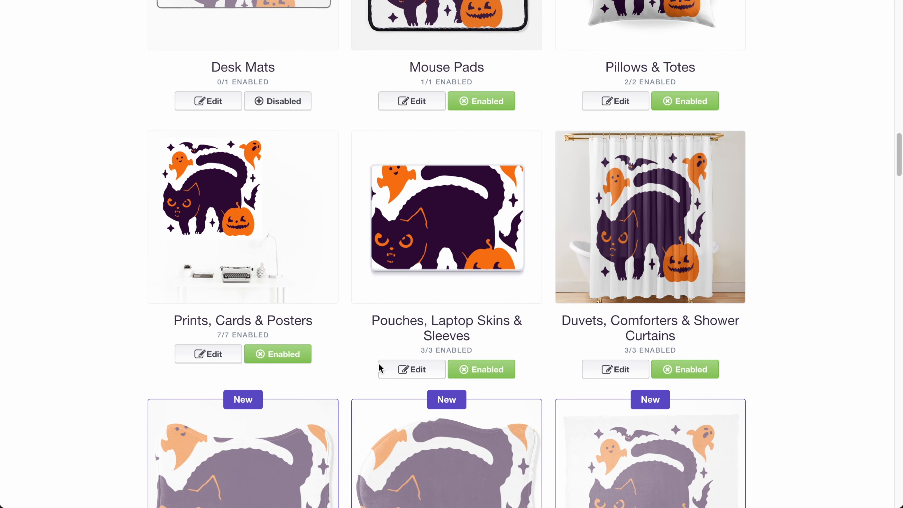
click(276, 354)
scroll(325, 322, down, 1)
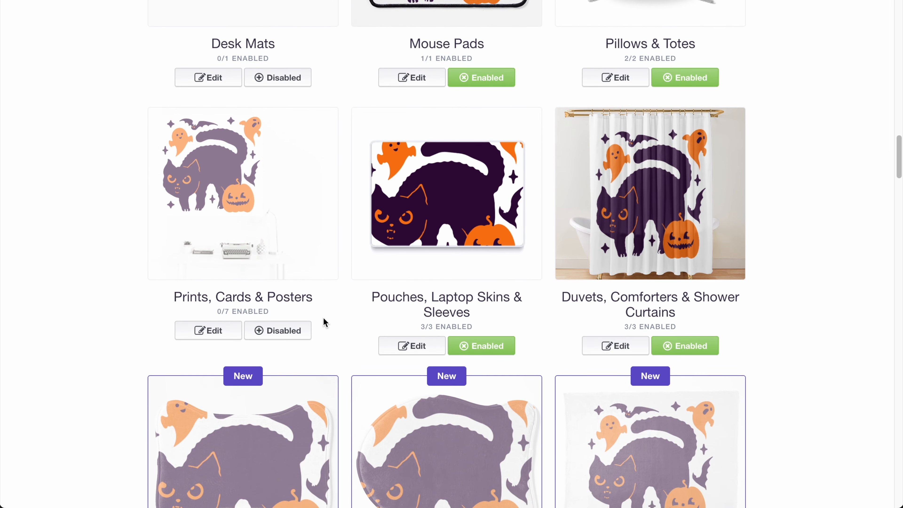
Step: Scale and apply the Pouches, Laptop Skins & Sleeves artwork at 51%, and disable that product group
scroll(466, 272, down, 1)
click(398, 320)
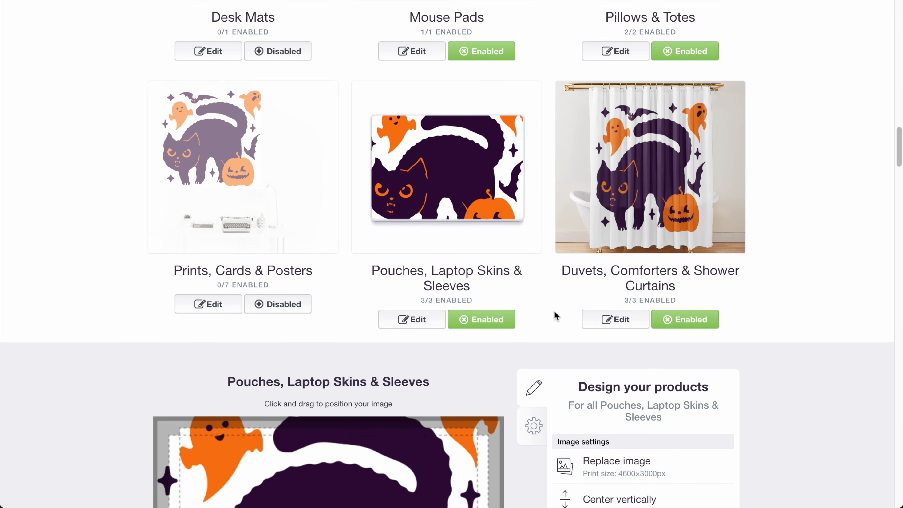
drag(702, 350, 659, 351)
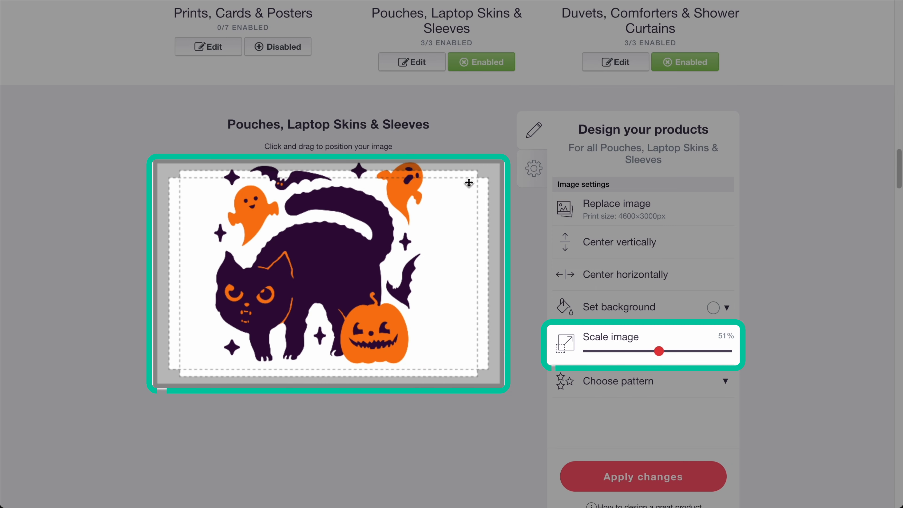
scroll(671, 261, down, 5)
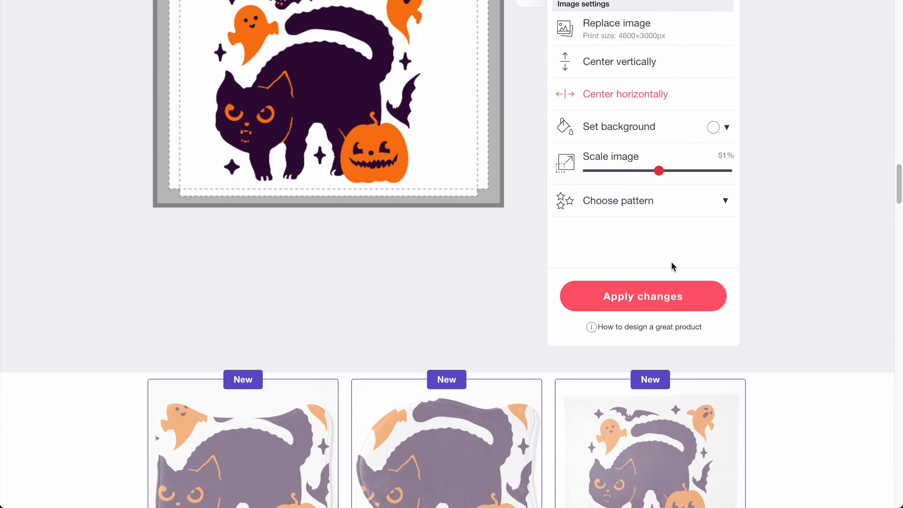
click(637, 294)
scroll(685, 302, up, 5)
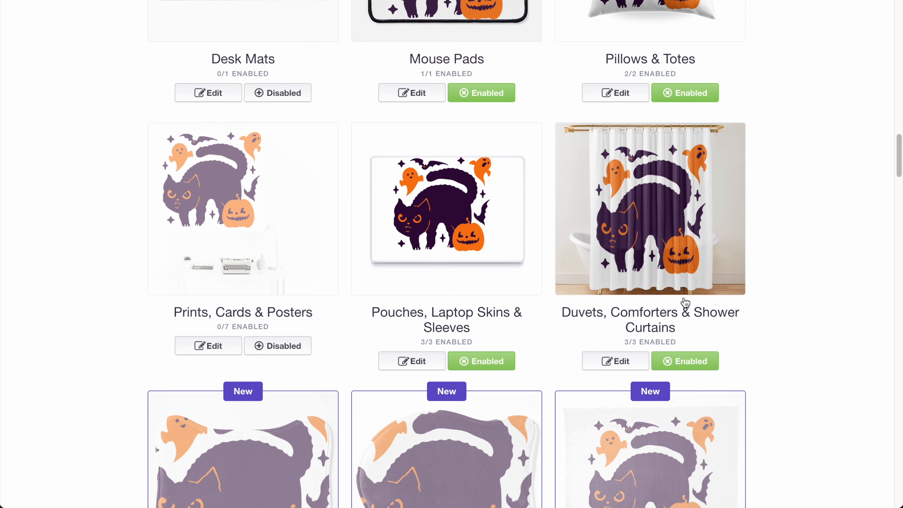
click(481, 361)
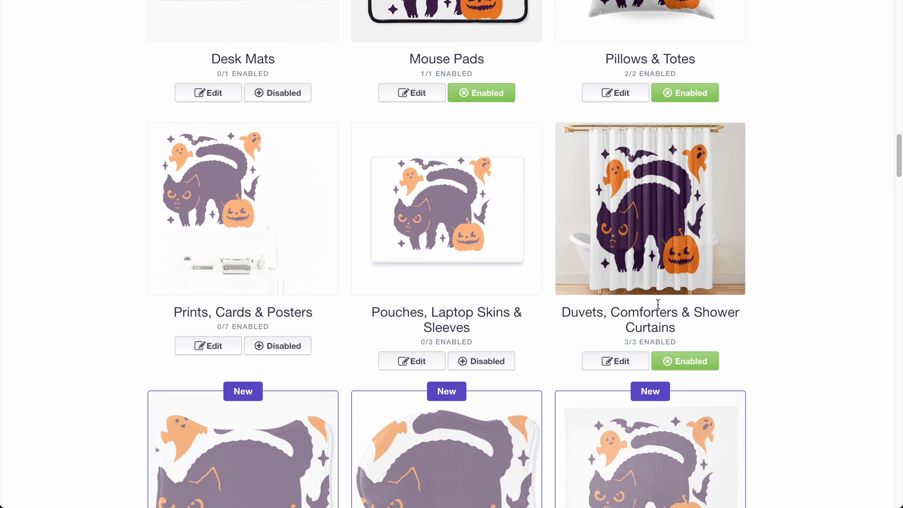
Step: Scale the Mugs artwork to 19% and center it vertically and horizontally
scroll(731, 227, down, 6)
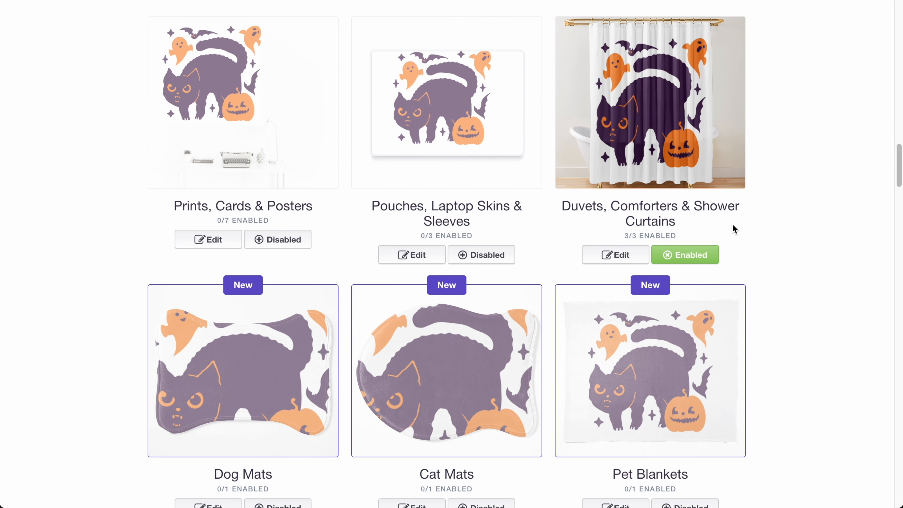
scroll(794, 252, down, 3)
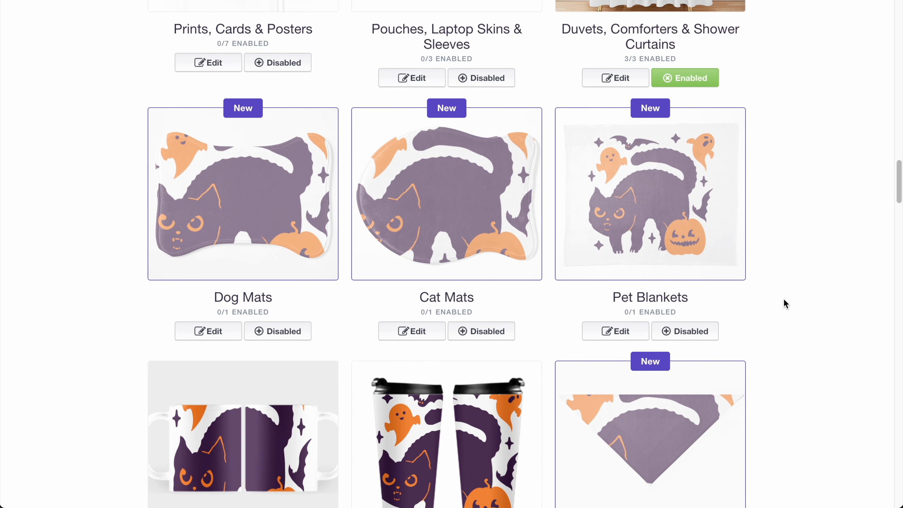
scroll(484, 268, down, 6)
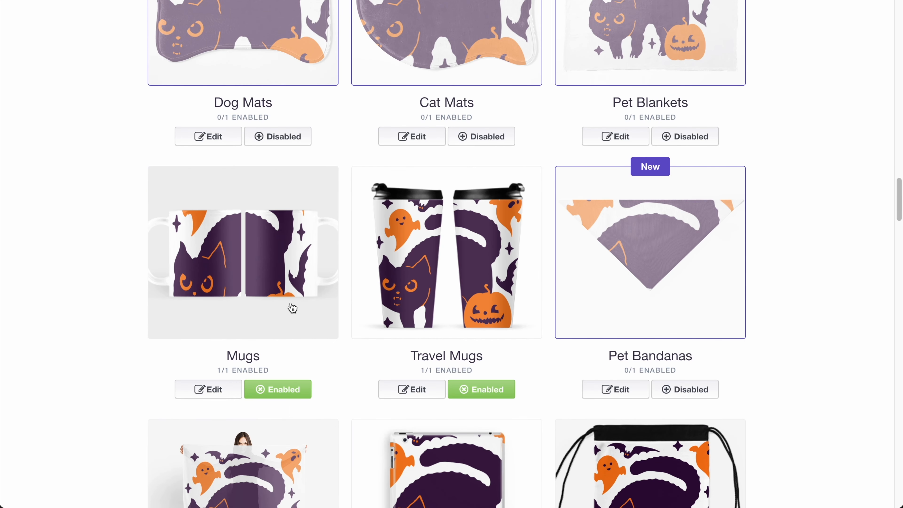
click(209, 389)
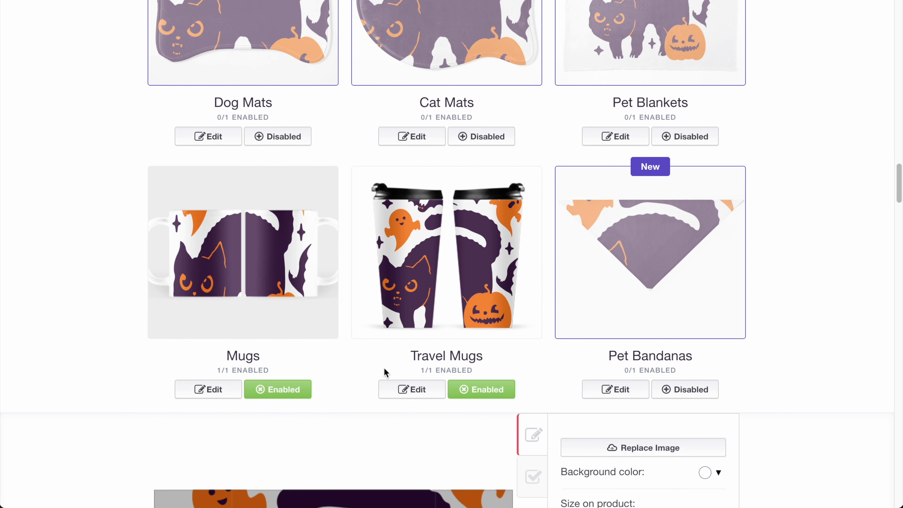
scroll(511, 369, down, 6)
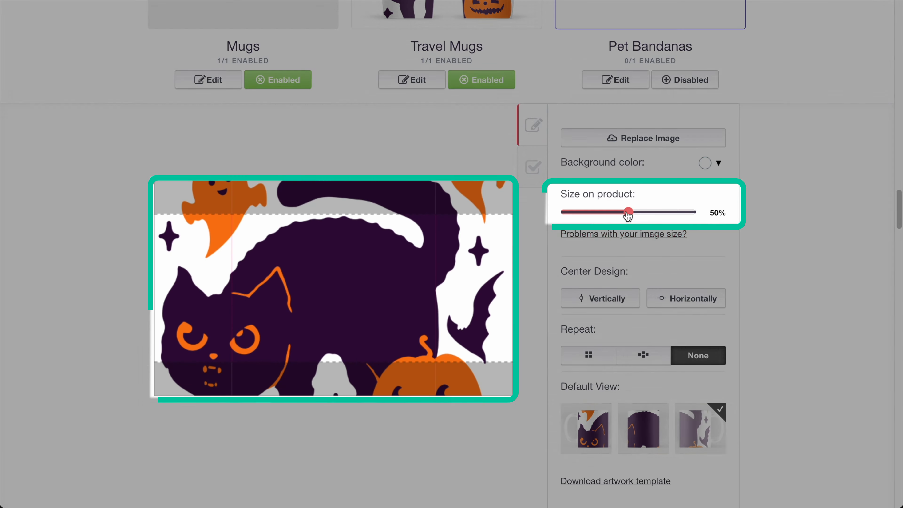
drag(627, 214, 590, 216)
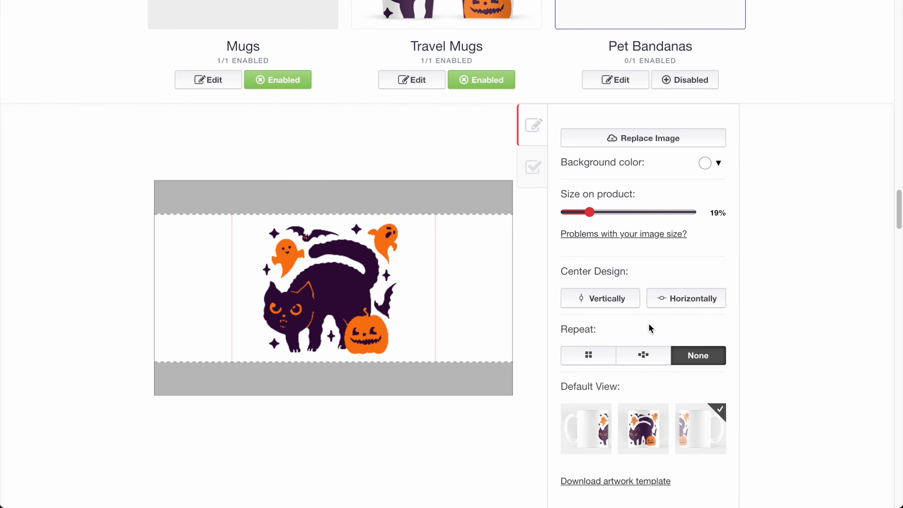
scroll(718, 271, down, 1)
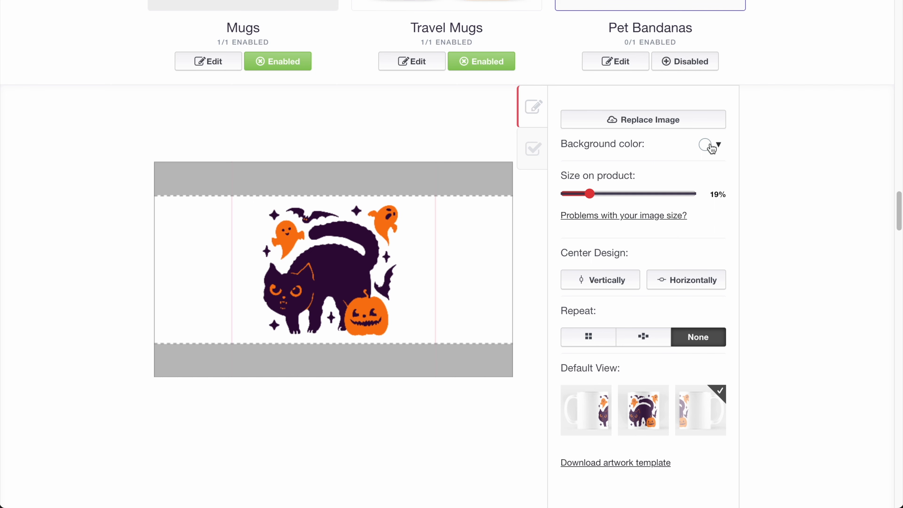
click(594, 281)
click(661, 281)
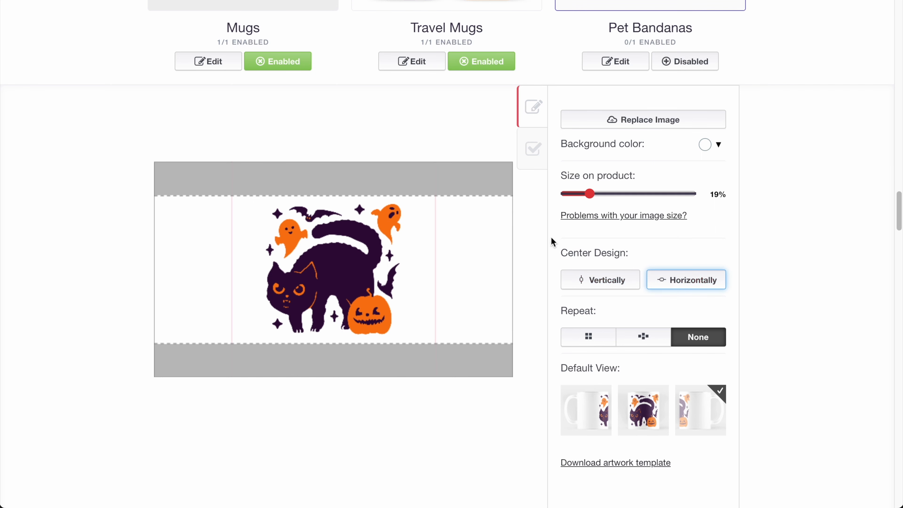
Step: Try the offset and grid repeat patterns on the Mugs artwork, and return the repeat to None
scroll(657, 227, down, 5)
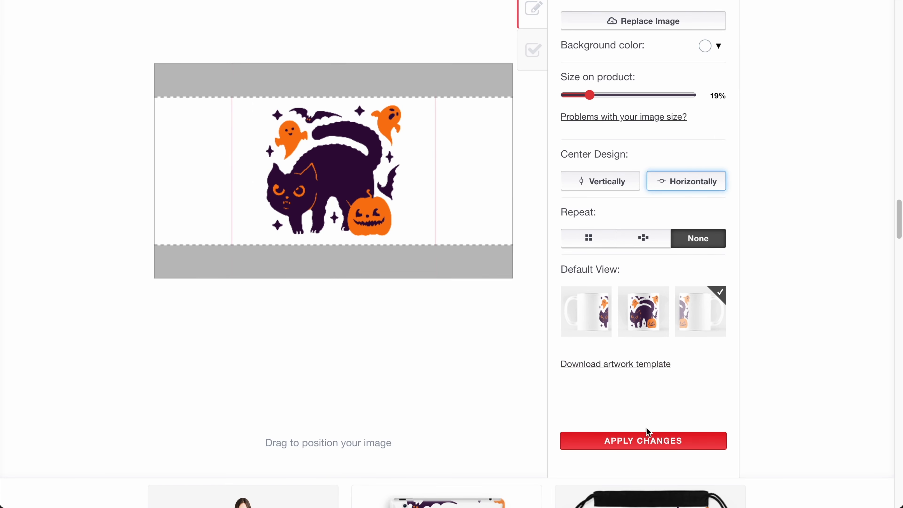
click(647, 243)
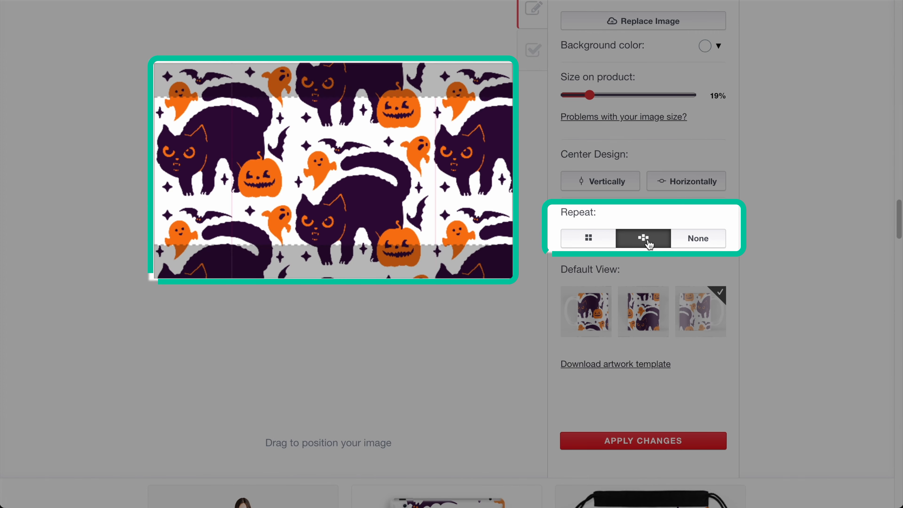
click(583, 240)
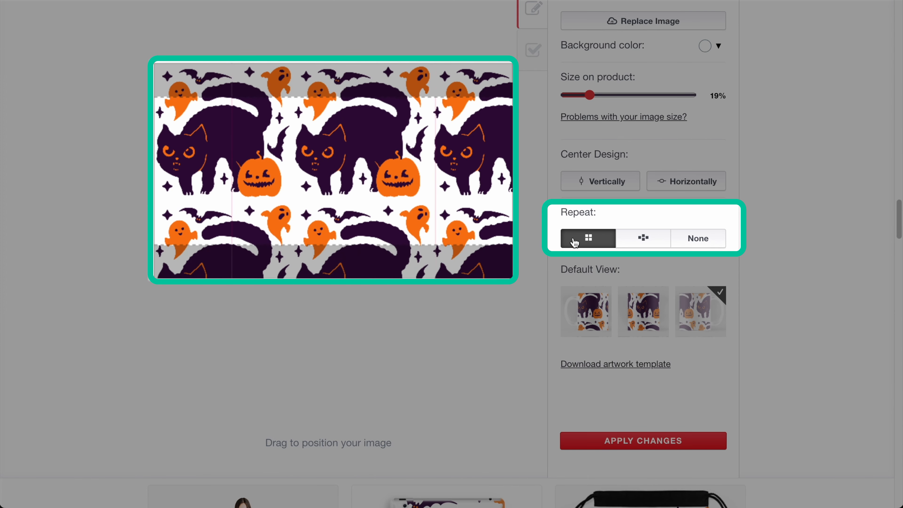
click(638, 244)
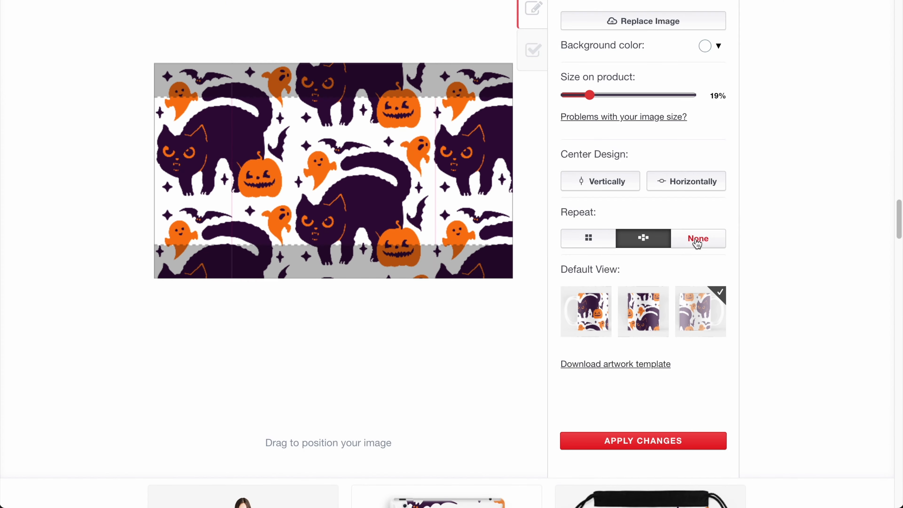
click(697, 243)
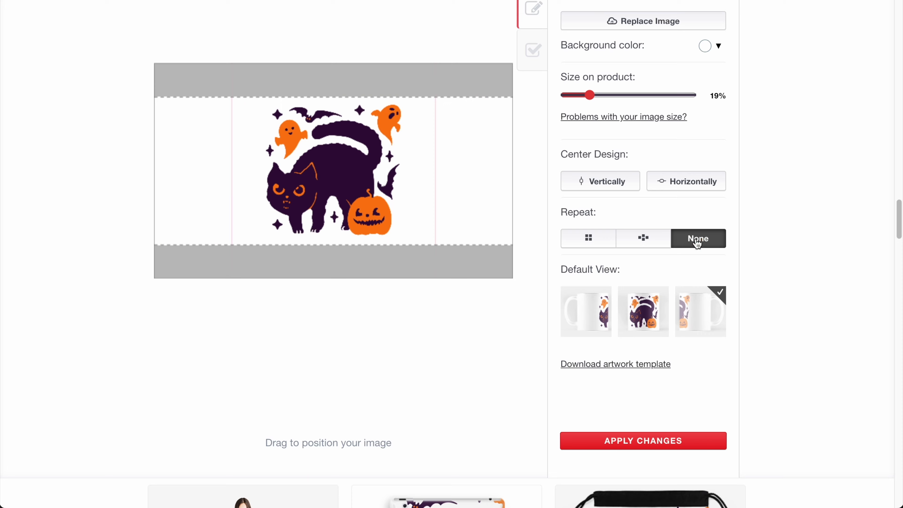
Step: Apply the changes to the Mugs product
click(645, 441)
scroll(745, 357, up, 3)
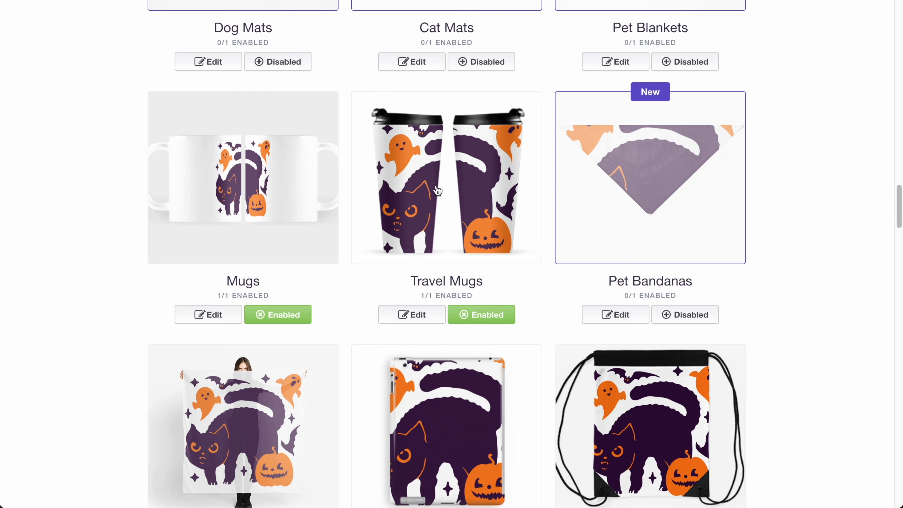
Step: Disable the Spiral Notebooks and Hardcover Journals products
scroll(438, 227, down, 10)
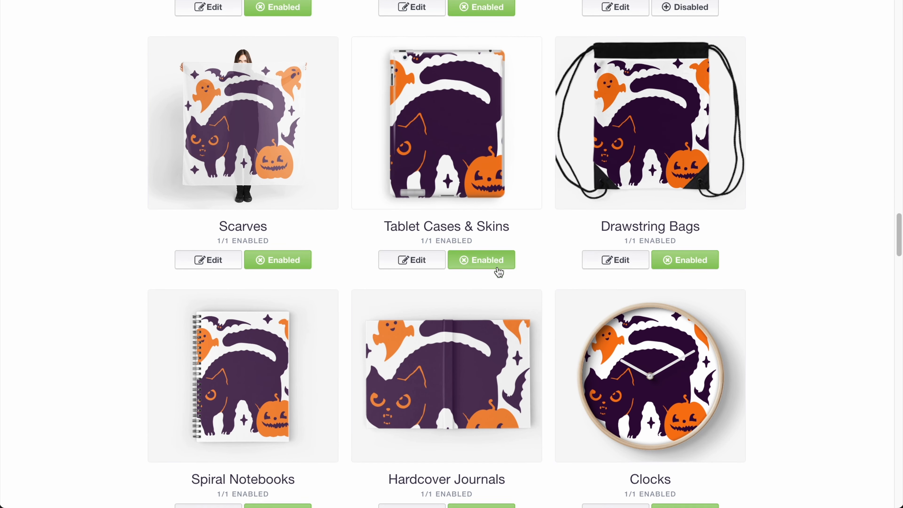
click(277, 457)
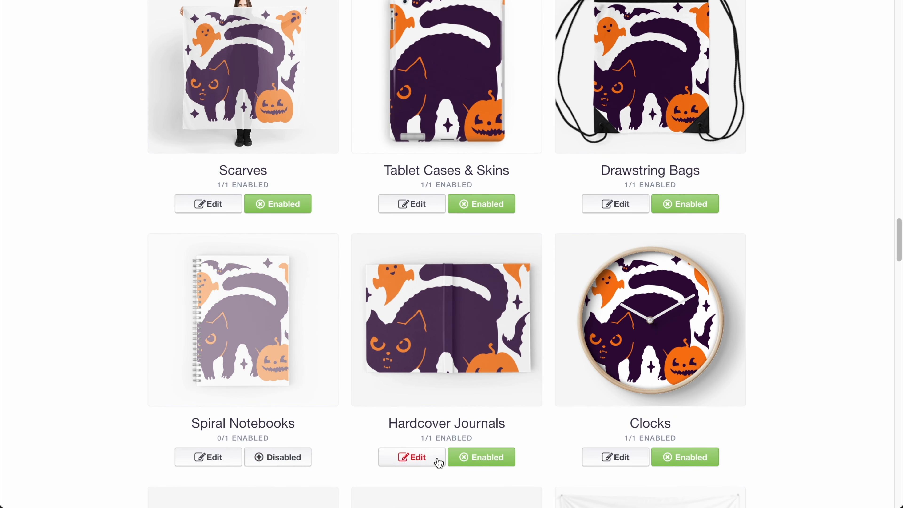
click(481, 457)
Step: Scale the Cotton Tote Bags artwork to 39% and apply the changes
scroll(703, 428, down, 12)
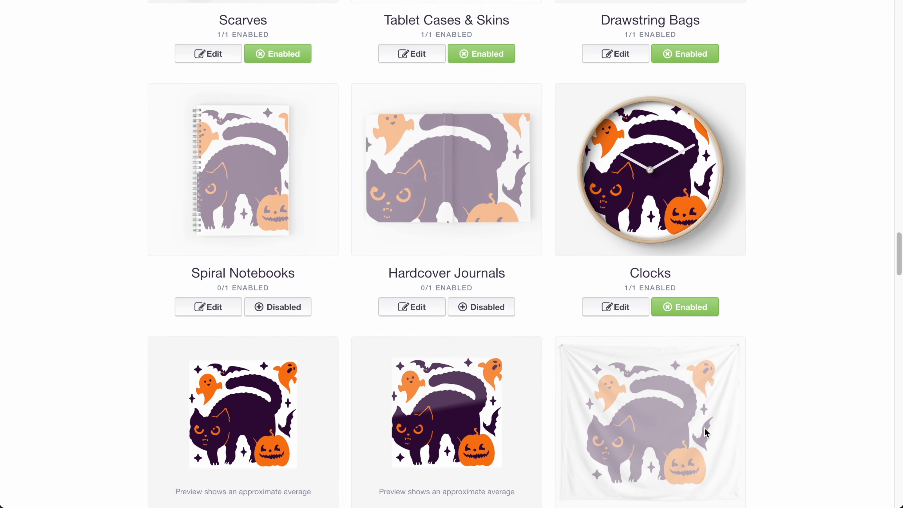
scroll(706, 433, down, 14)
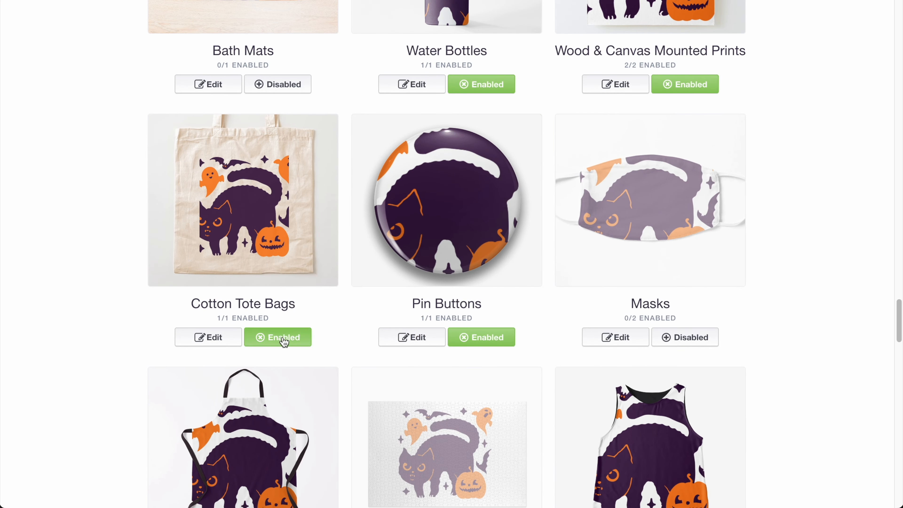
click(202, 336)
scroll(655, 339, down, 2)
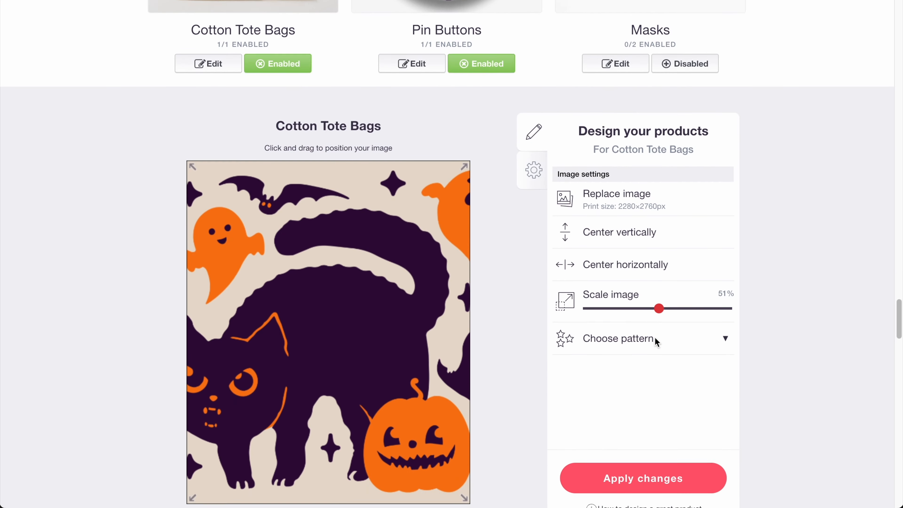
drag(659, 280, 642, 281)
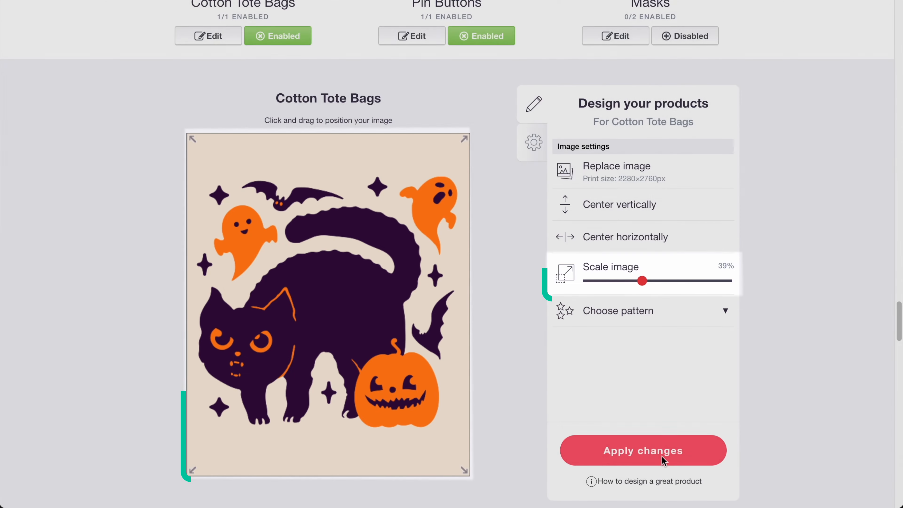
click(661, 456)
scroll(786, 411, up, 6)
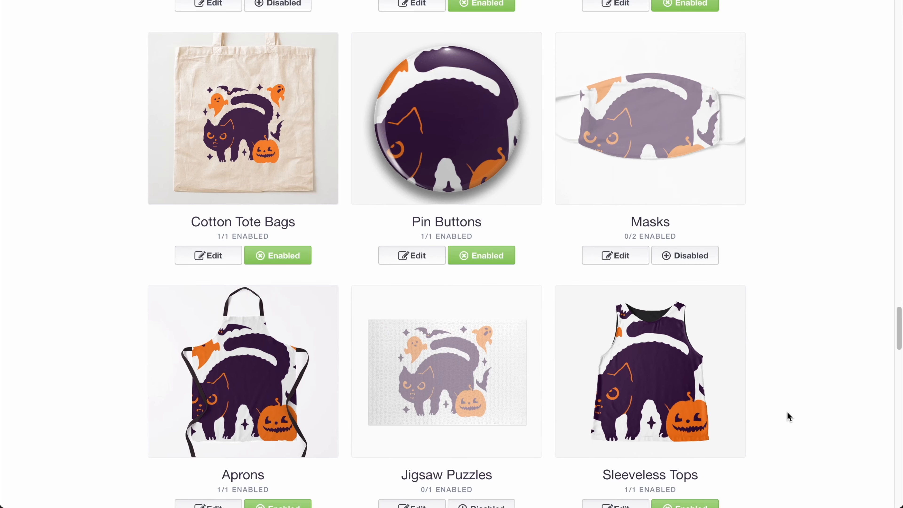
scroll(298, 236, up, 2)
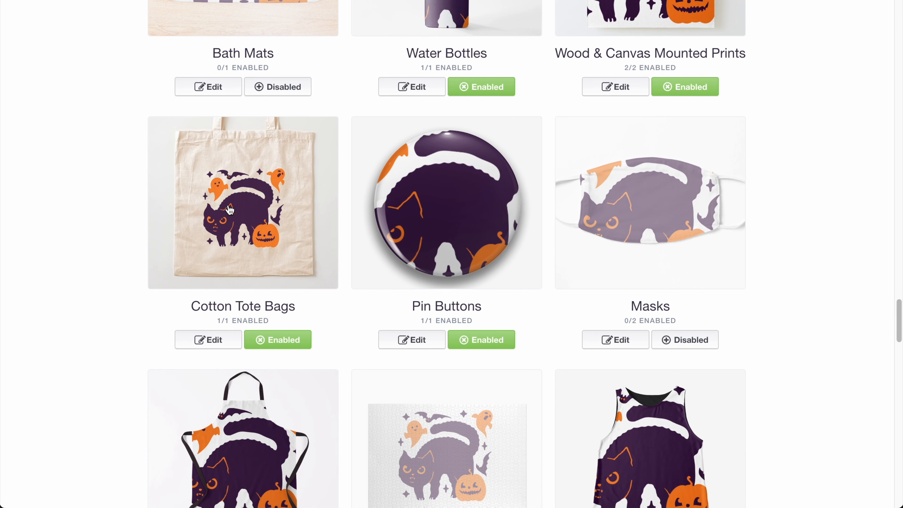
Step: Disable the Pin Buttons product
scroll(699, 342, down, 3)
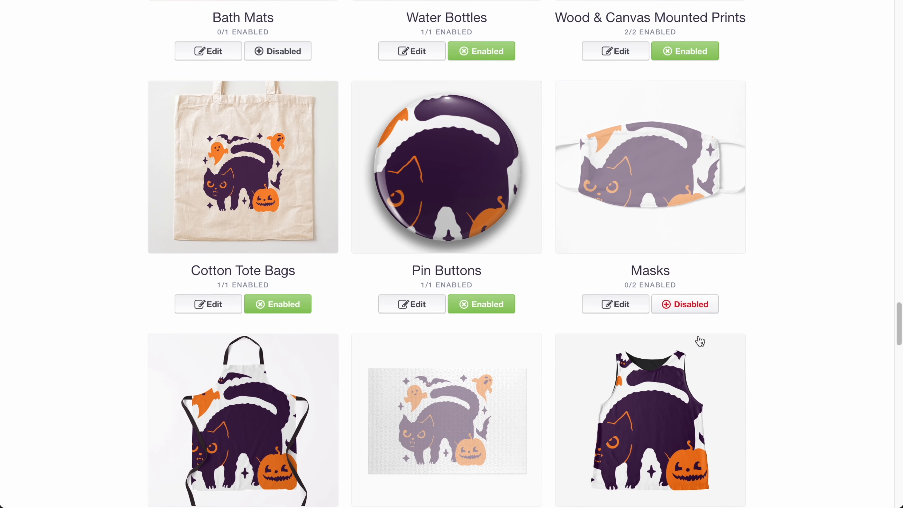
click(470, 254)
Step: Review how the artwork fits on the other products and which of them are enabled
scroll(745, 312, down, 8)
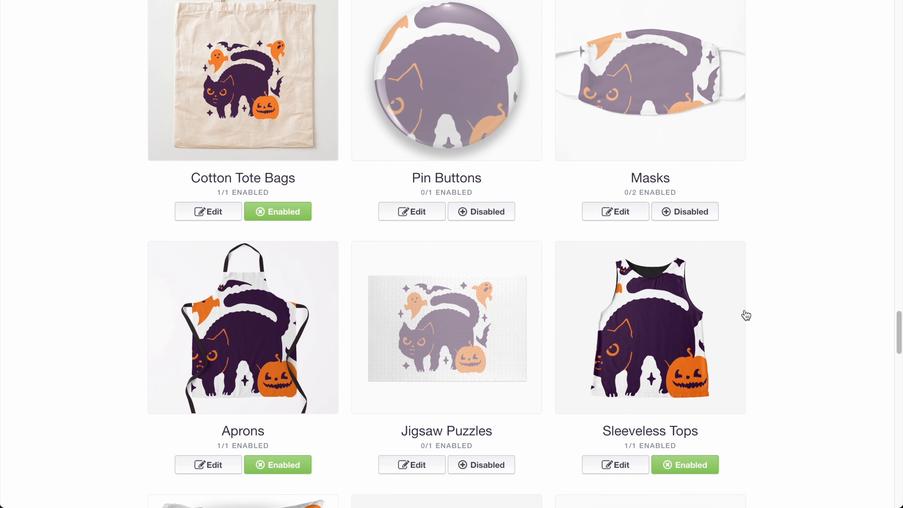
scroll(745, 315, down, 8)
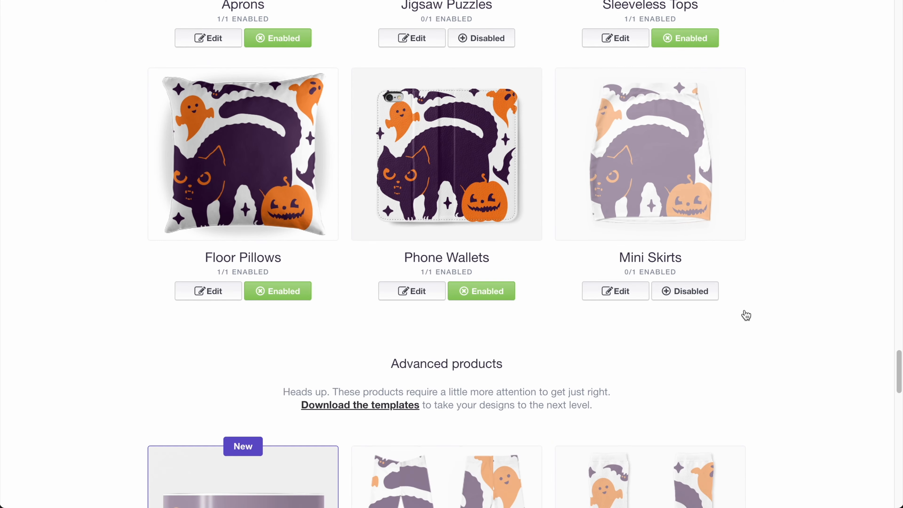
scroll(745, 315, up, 12)
scroll(745, 315, up, 20)
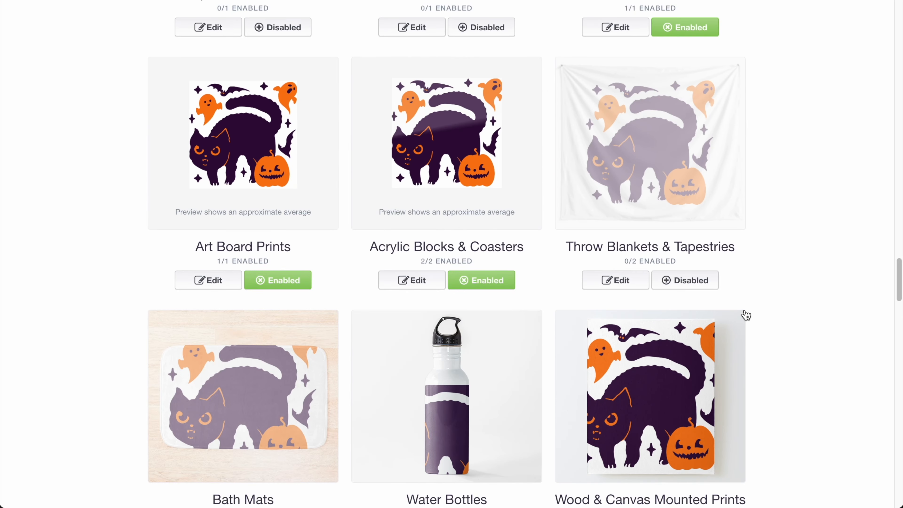
scroll(745, 315, up, 20)
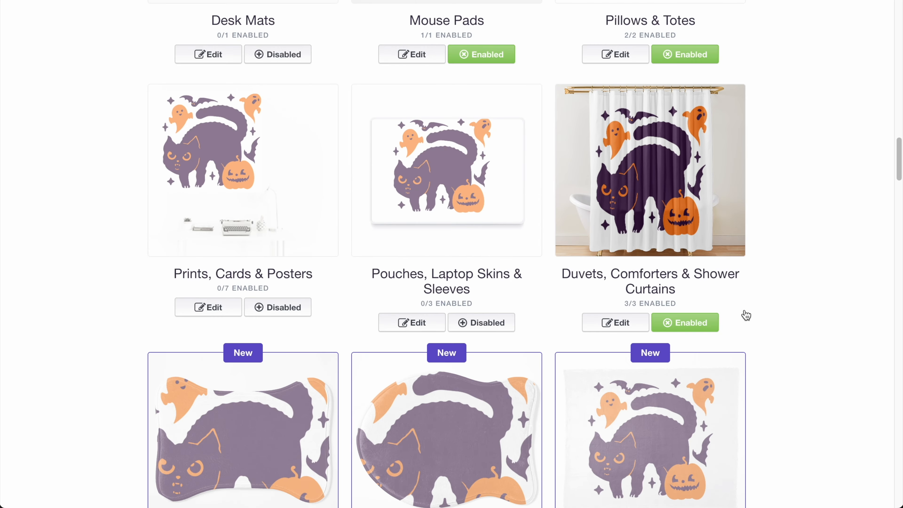
scroll(745, 315, up, 15)
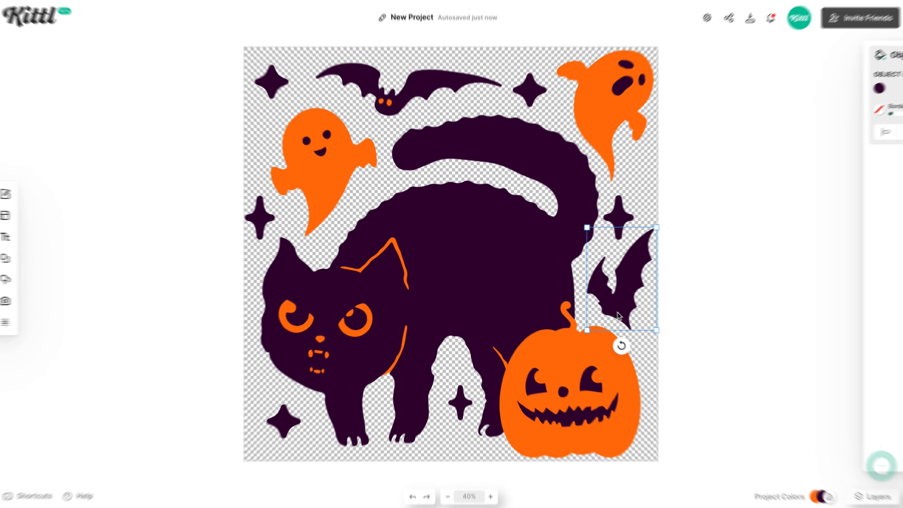
Step: In the Kittl project, delete both bats, all the stars, and the ghost above the cat's tail
shift+click(620, 219)
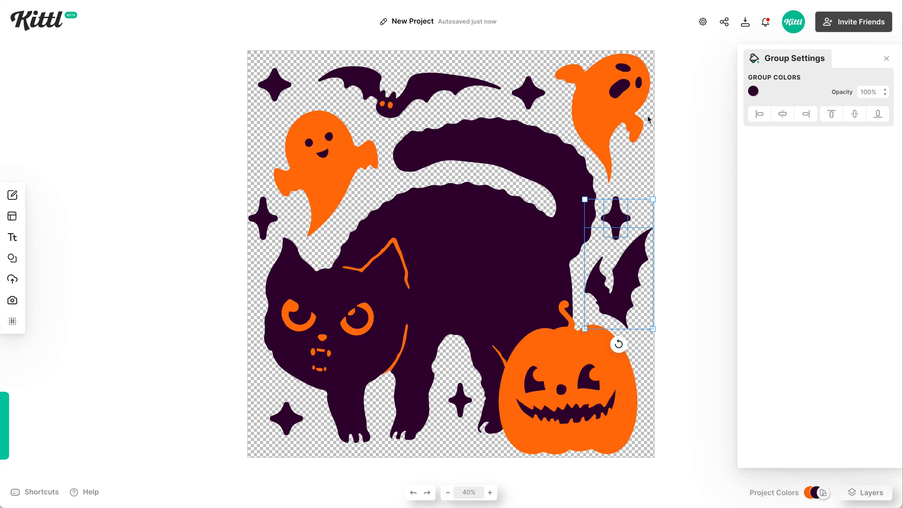
shift+click(637, 86)
shift+click(527, 101)
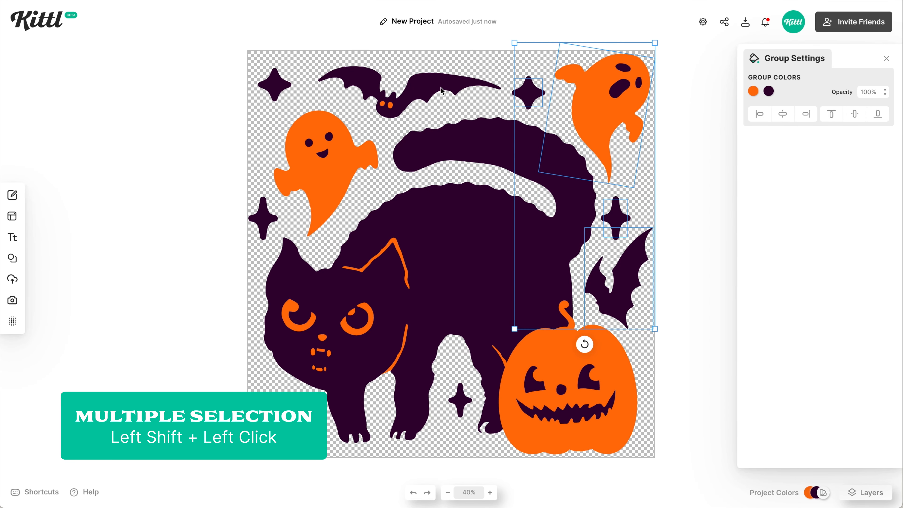
shift+click(320, 81)
shift+click(280, 87)
shift+click(265, 231)
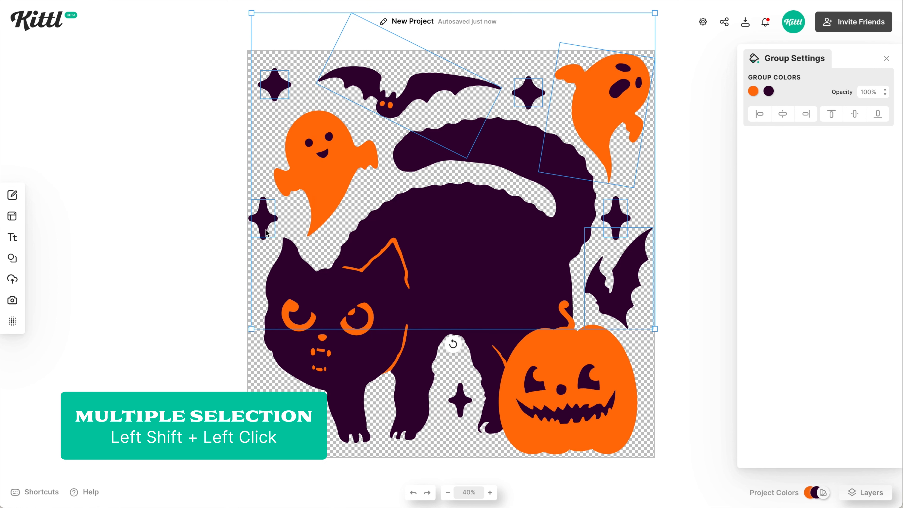
shift+click(286, 419)
shift+click(460, 408)
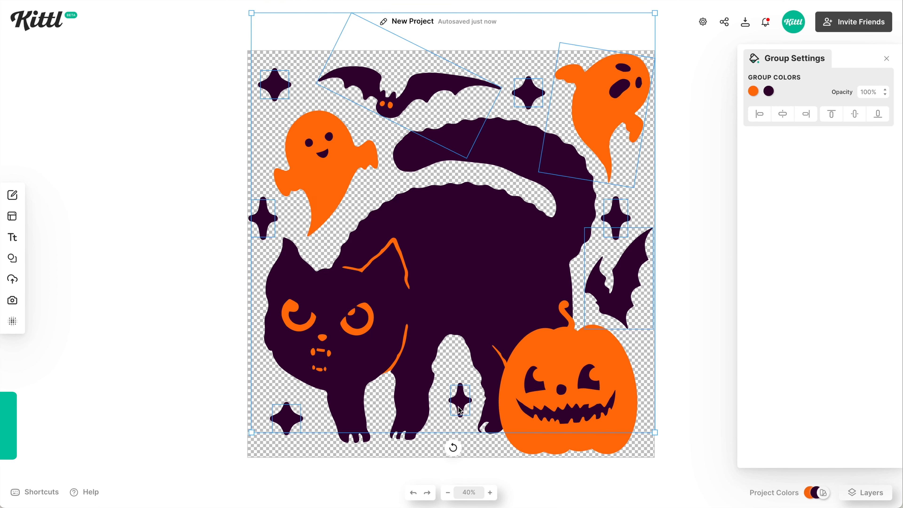
key(Delete)
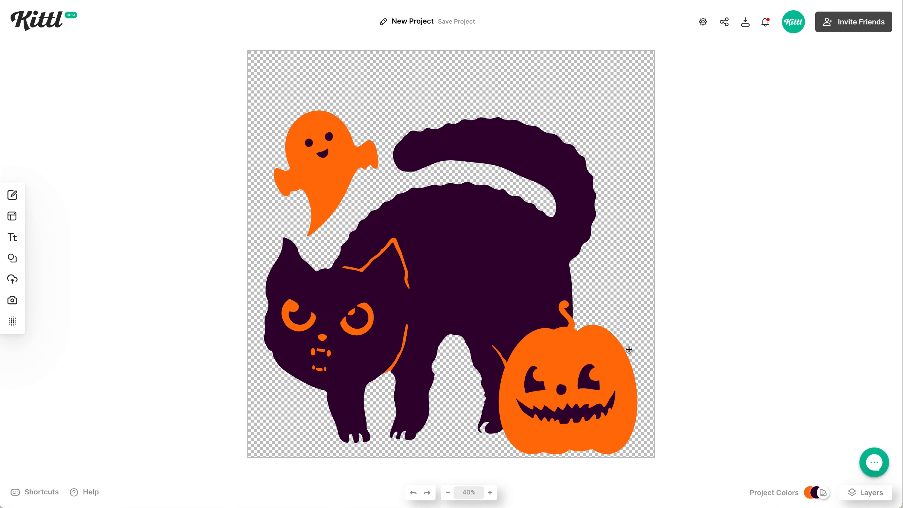
Step: Move the remaining ghost, cat and pumpkin together slightly upward on the artboard
drag(668, 430, 277, 133)
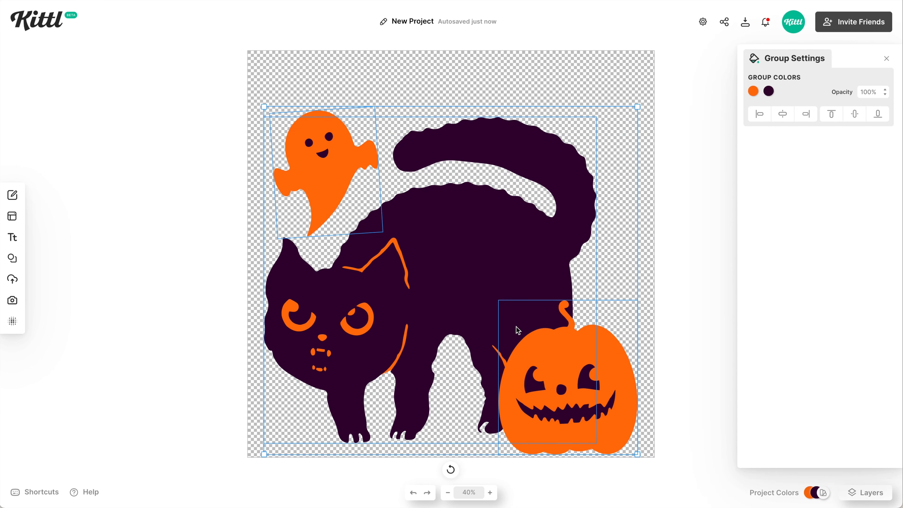
drag(516, 329, 518, 306)
click(204, 281)
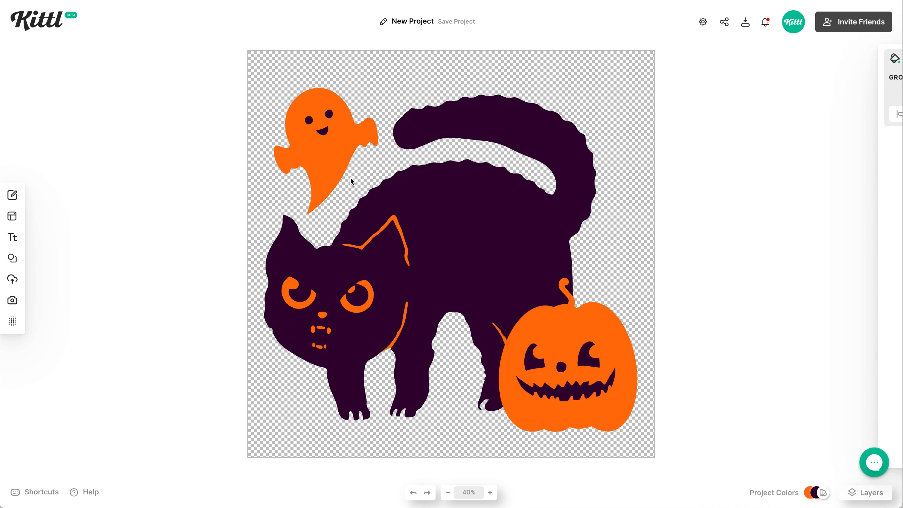
Step: Delete the remaining ghost above the cat's head, leaving only the cat and pumpkin on the artboard
click(337, 145)
key(Delete)
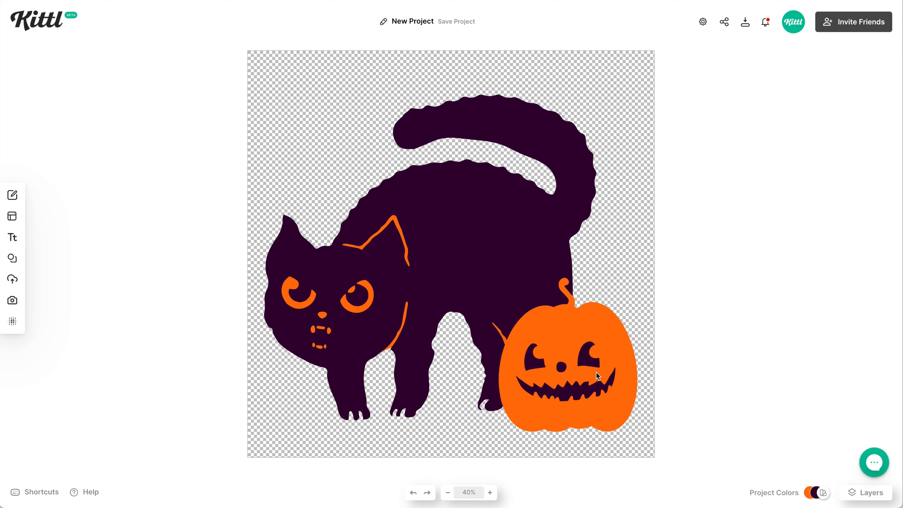
click(647, 456)
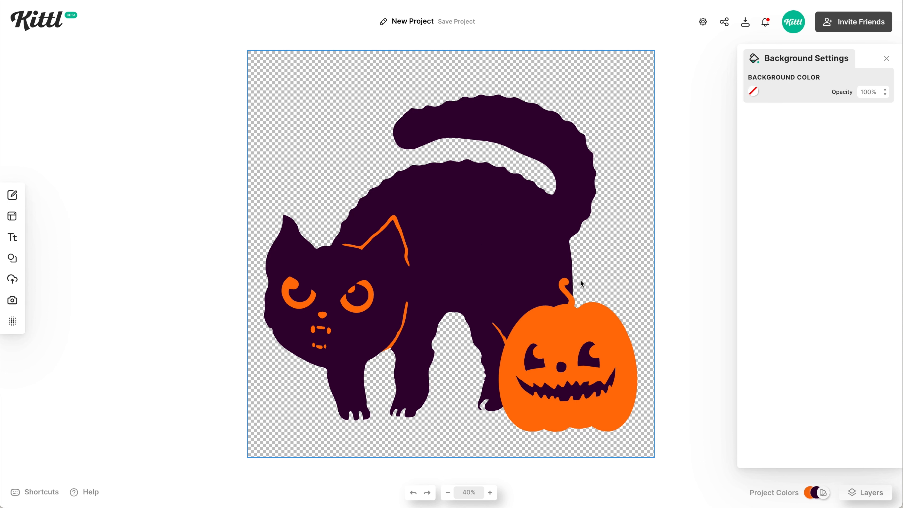
Step: Give the cat a white (ffffff) border with a weight of 100
click(479, 242)
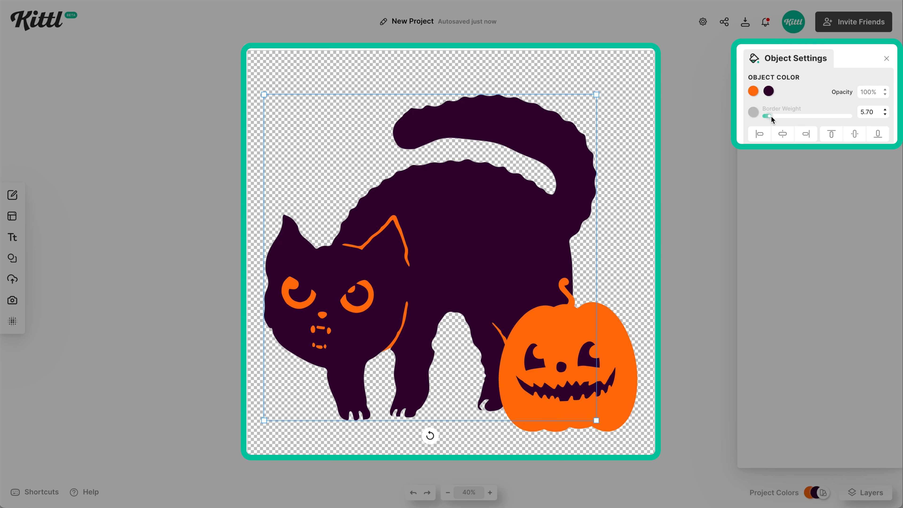
drag(771, 117, 843, 117)
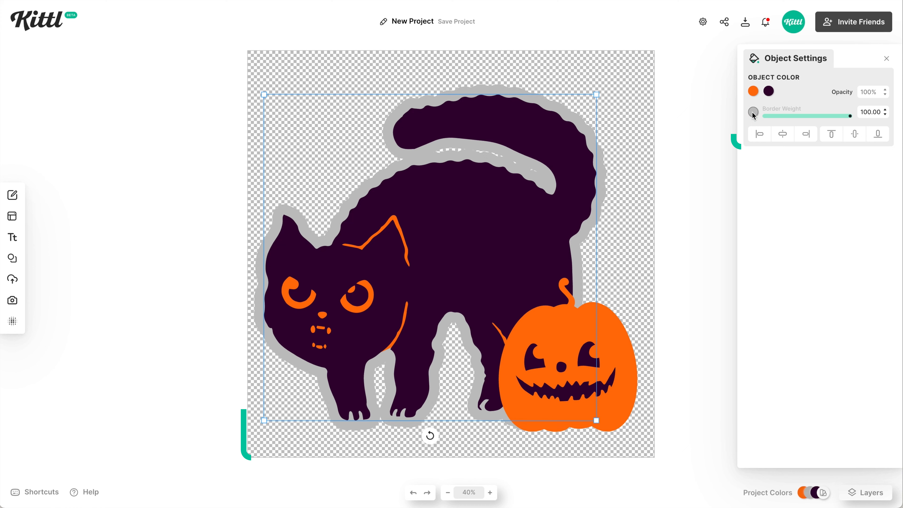
click(753, 112)
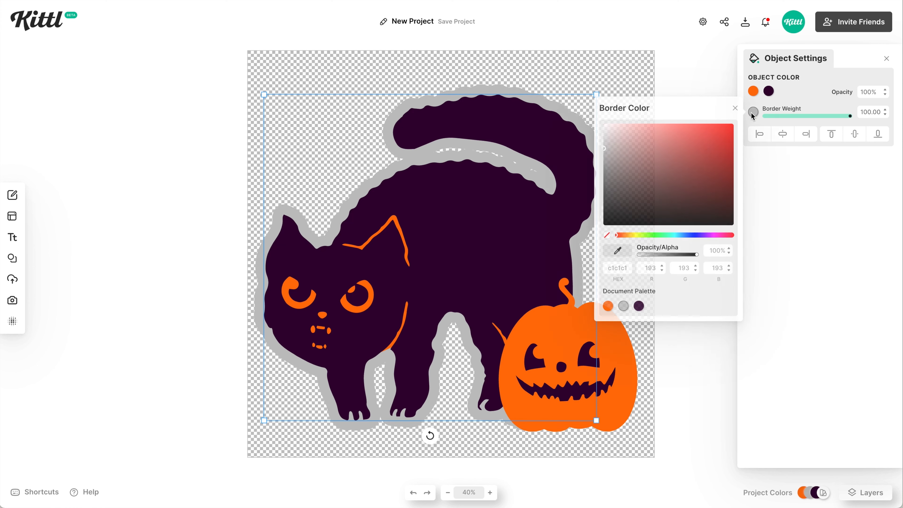
drag(626, 180, 592, 103)
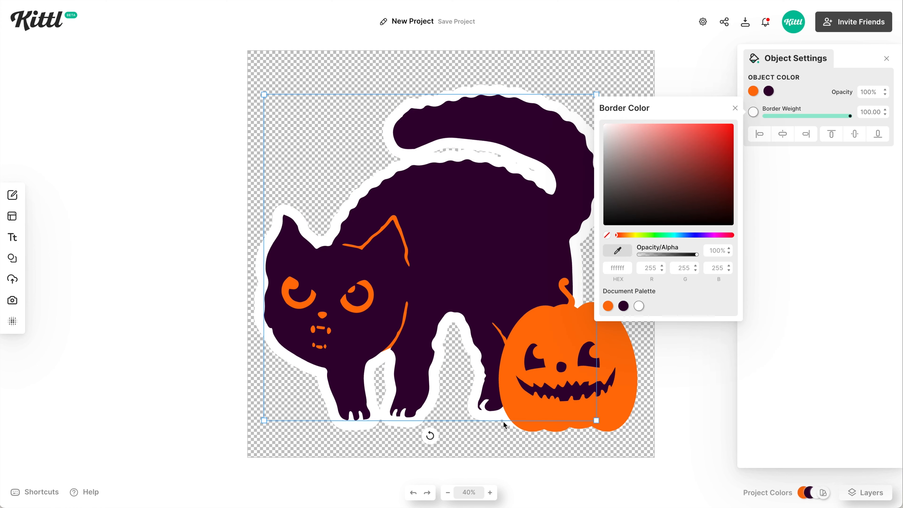
click(507, 429)
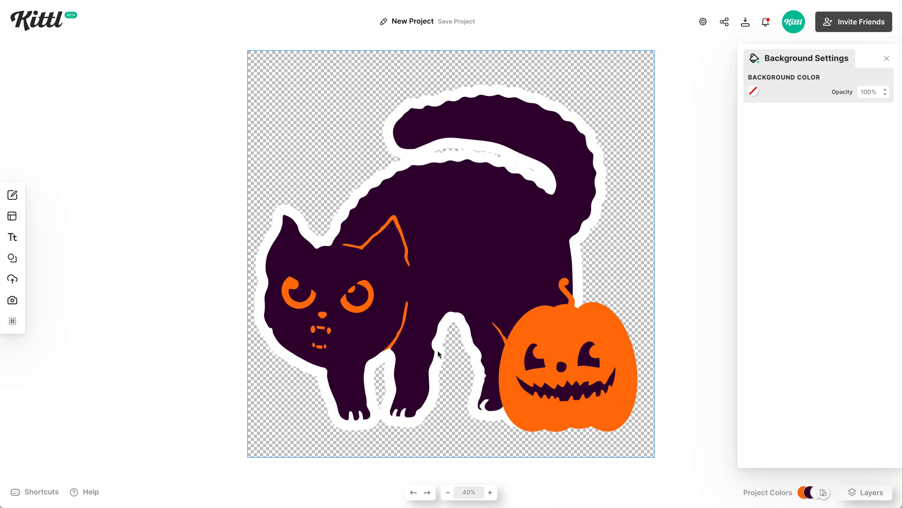